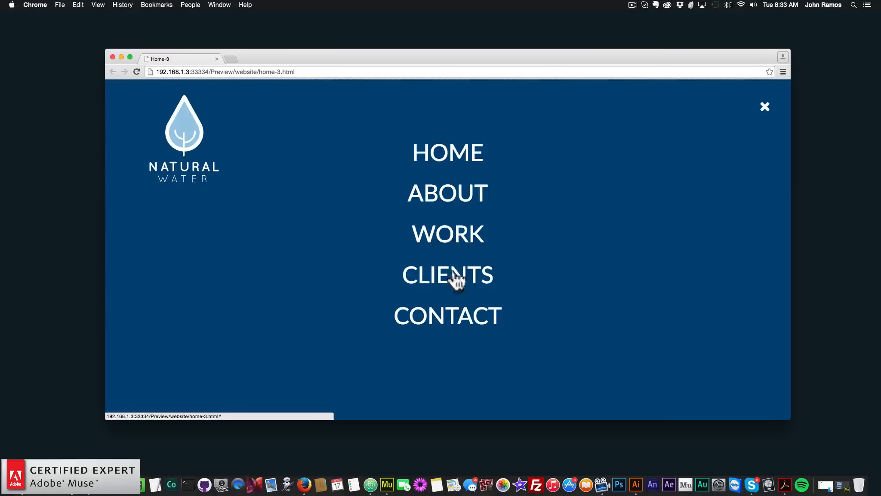
Close the site preview's full-screen menu and examine the effects of the cloud, globe, recycle and paper-plane icons on the page.
left_click(763, 108)
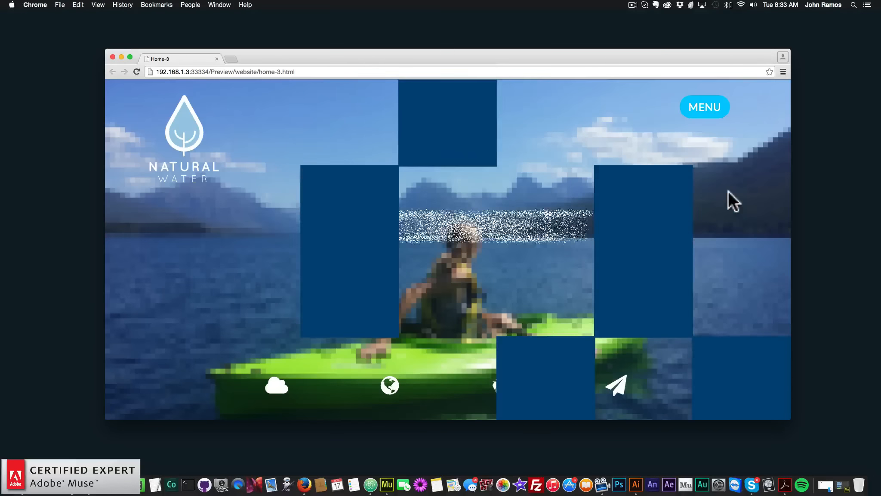
left_click(280, 392)
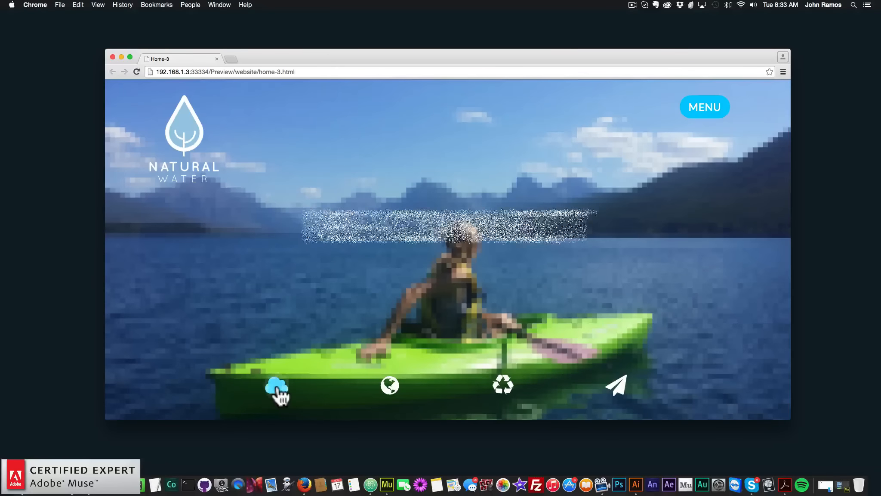
left_click(390, 390)
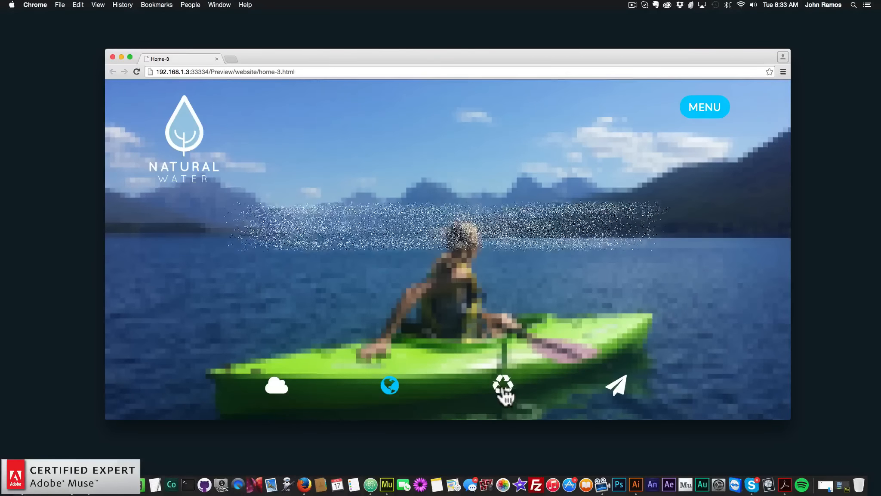
left_click(504, 390)
left_click(616, 389)
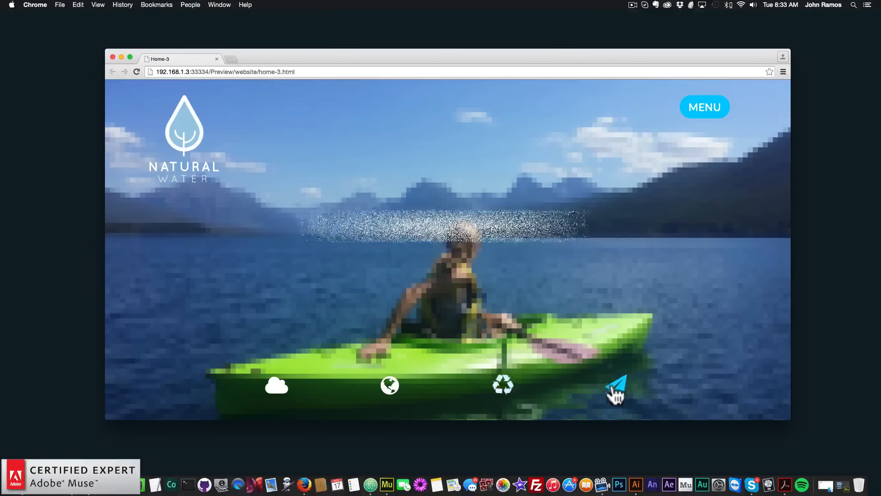
left_click(273, 389)
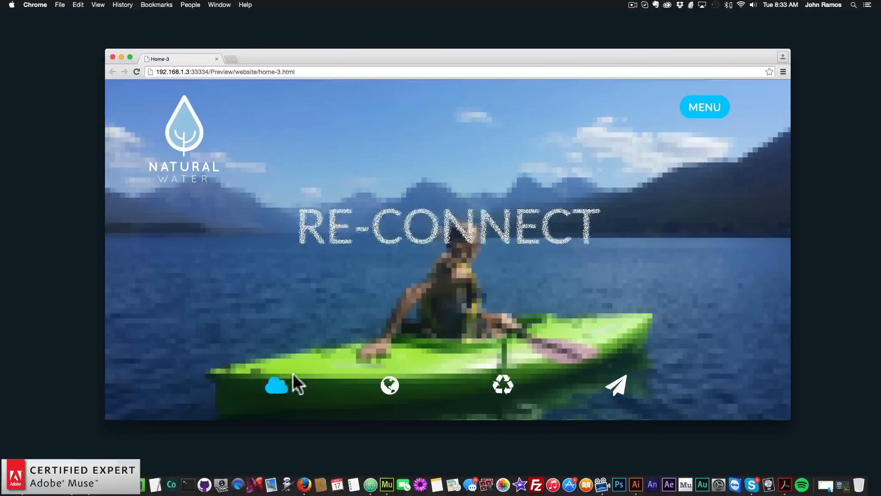
left_click(390, 387)
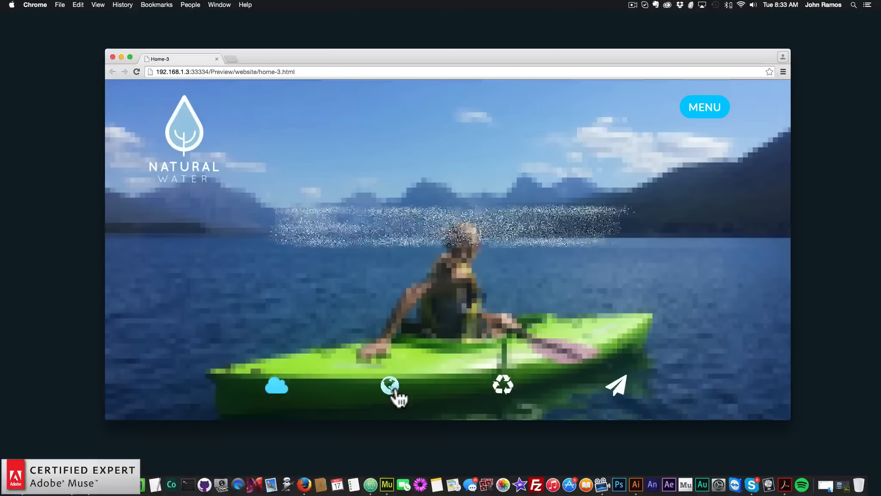
left_click(503, 387)
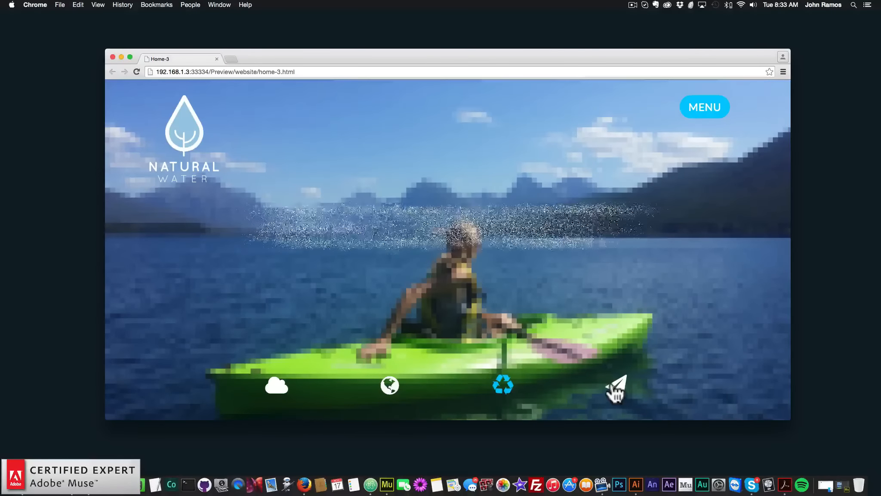
left_click(615, 390)
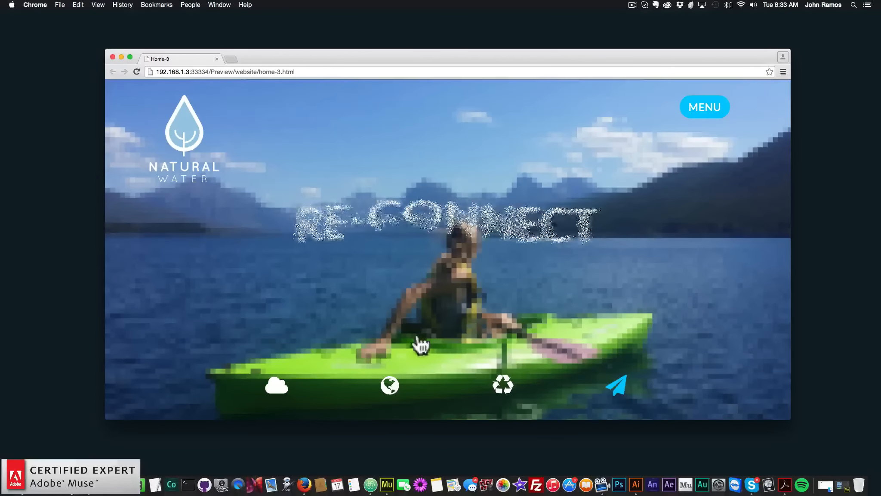
left_click(284, 388)
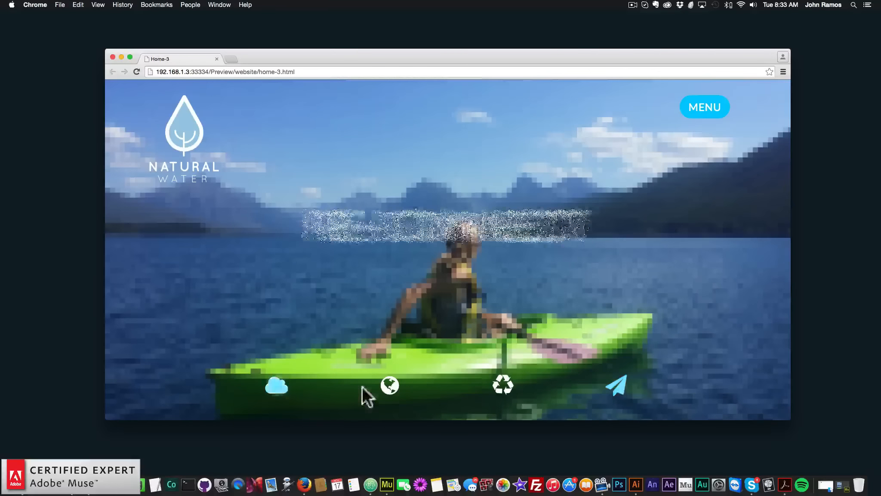
left_click(387, 389)
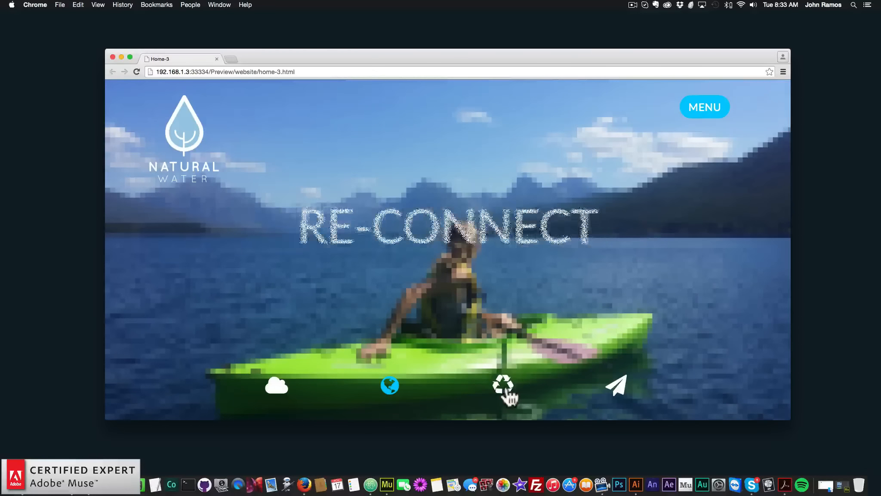
left_click(506, 389)
left_click(626, 392)
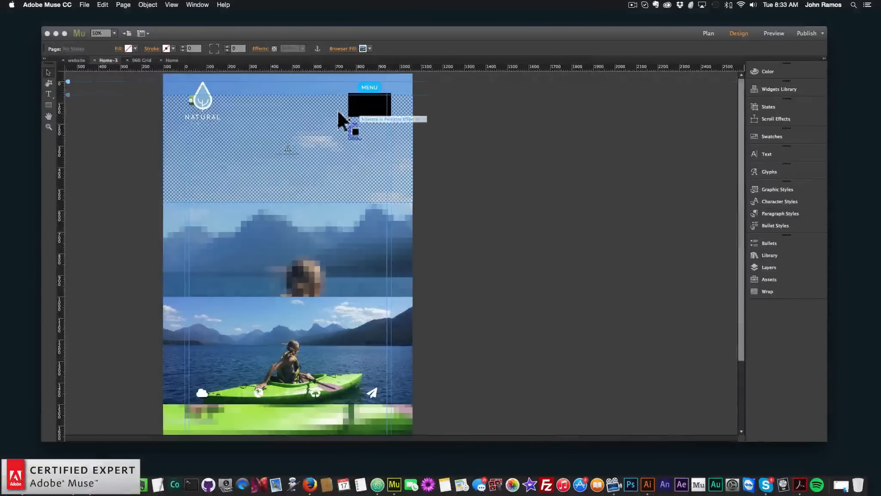
Show the blank Home page in Adobe Muse, then switch to Chrome and open unsplash.com in a new tab.
left_click(168, 61)
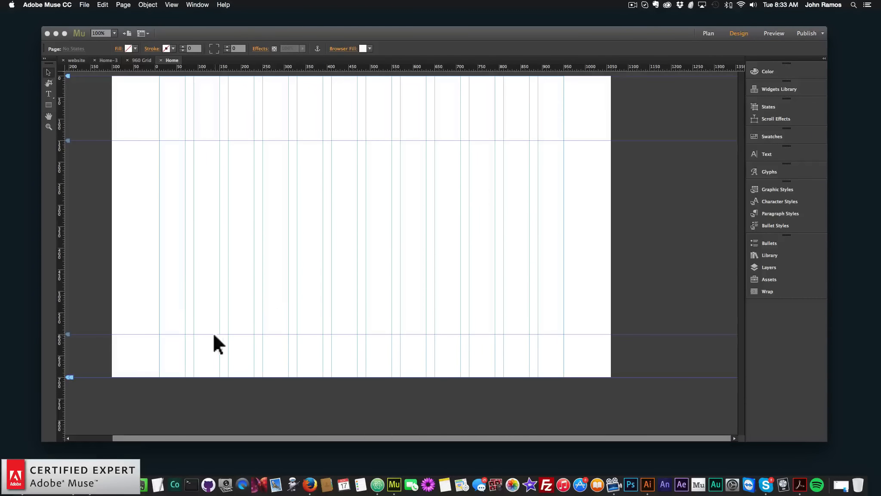
left_click(69, 485)
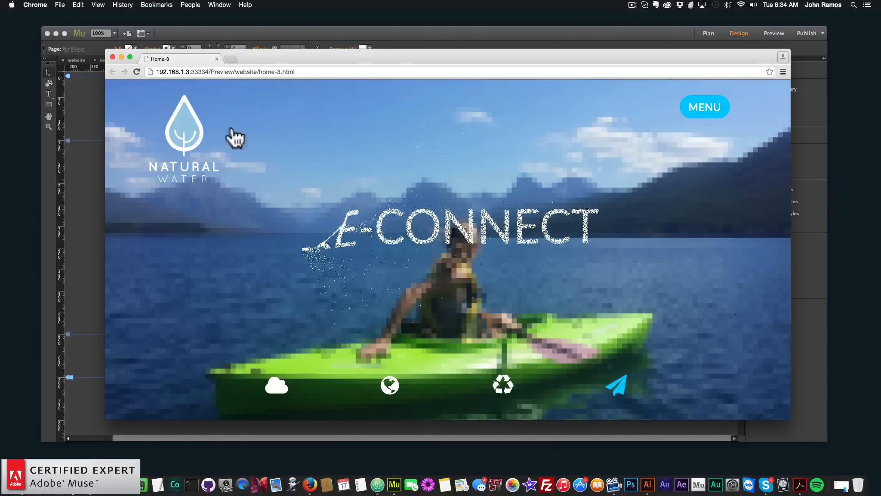
left_click(231, 59)
type("u")
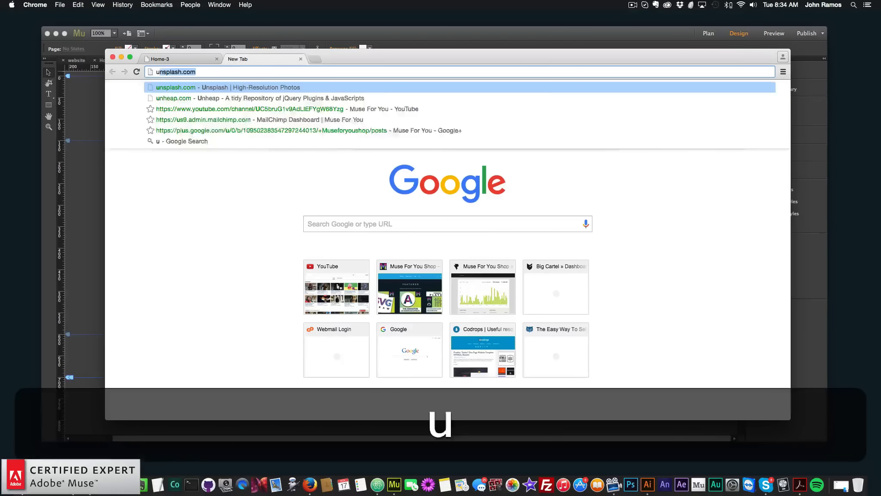
type("nsplash.com")
key("Return")
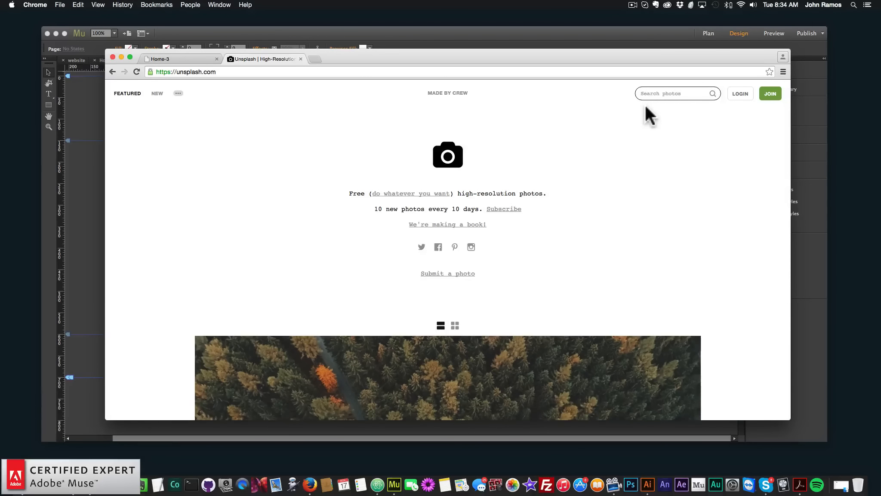
Search Unsplash for "kayak" and find the photo of the woman in the green kayak.
type("kayak")
key("Return")
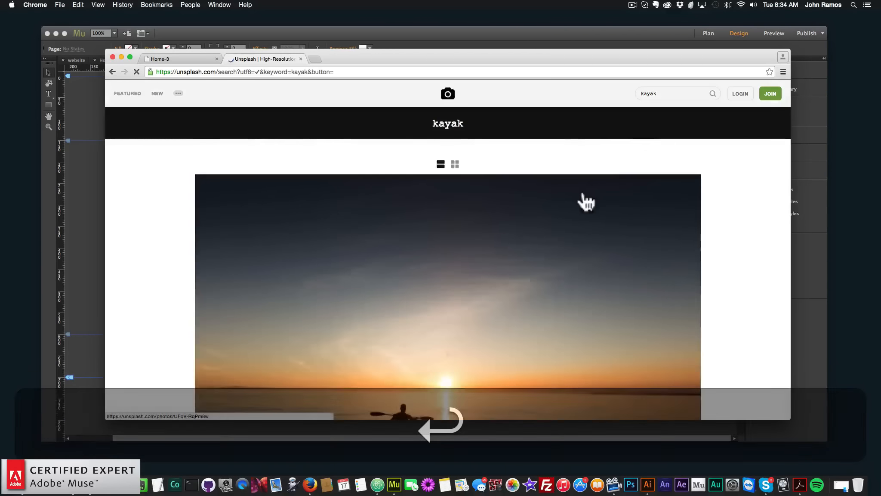
scroll(586, 203, "down", 15)
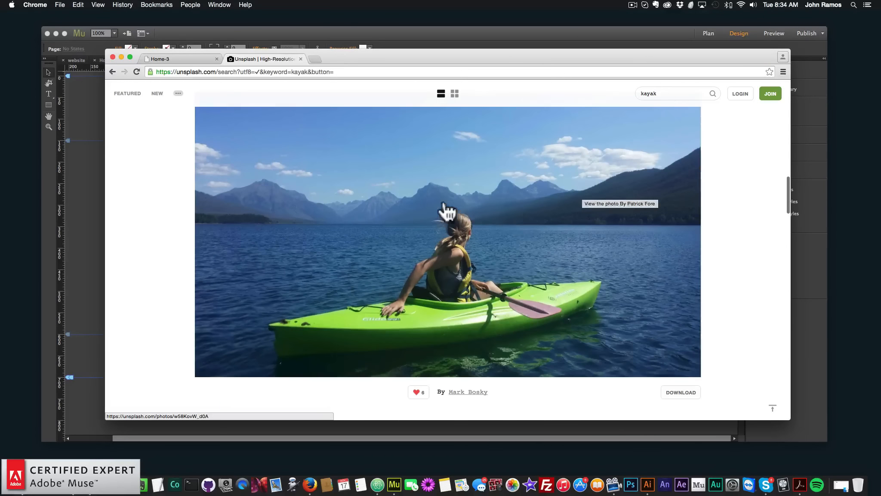
right_click(395, 212)
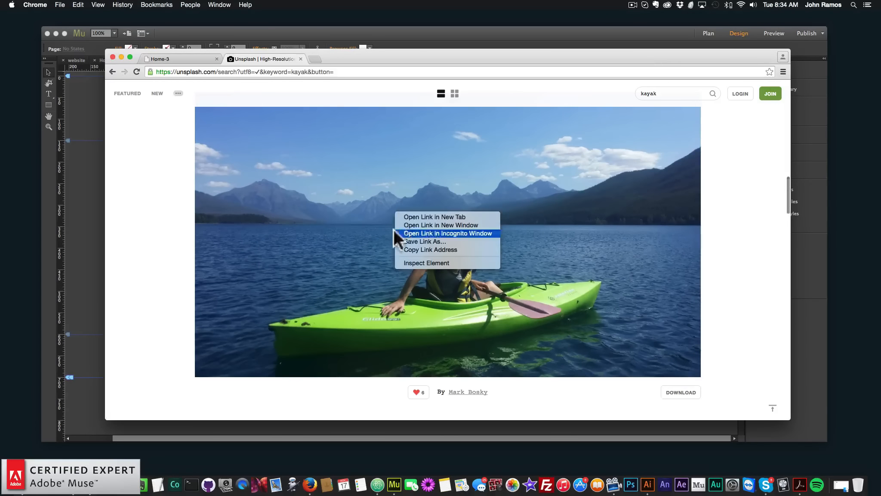
left_click(366, 208)
left_click(366, 208)
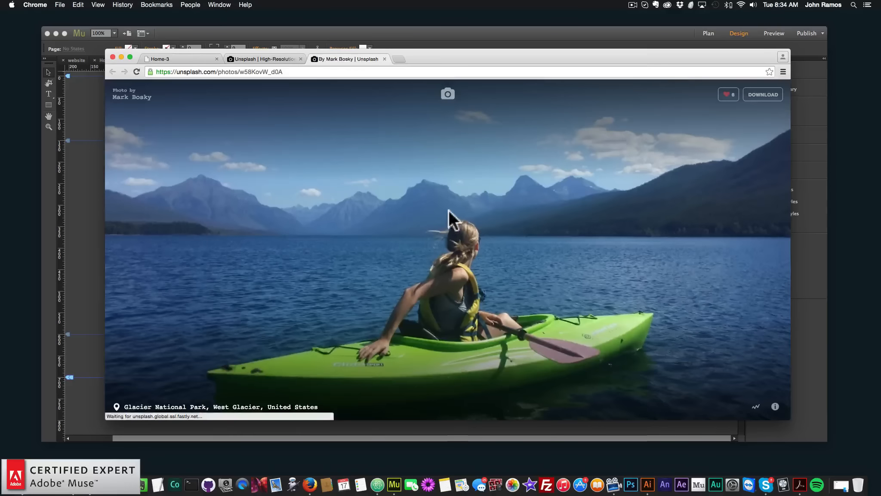
left_click(384, 59)
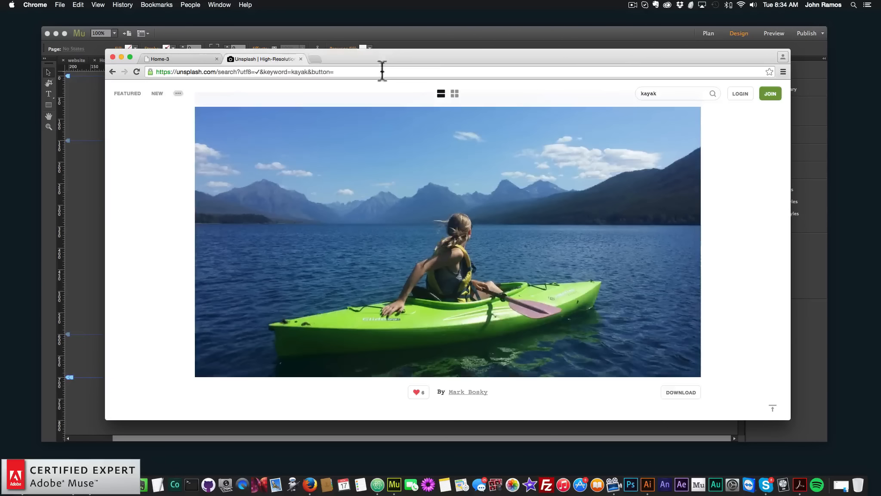
Open the full-size download of the green kayak photo and save it as image-1 in the video folder.
left_click(428, 243)
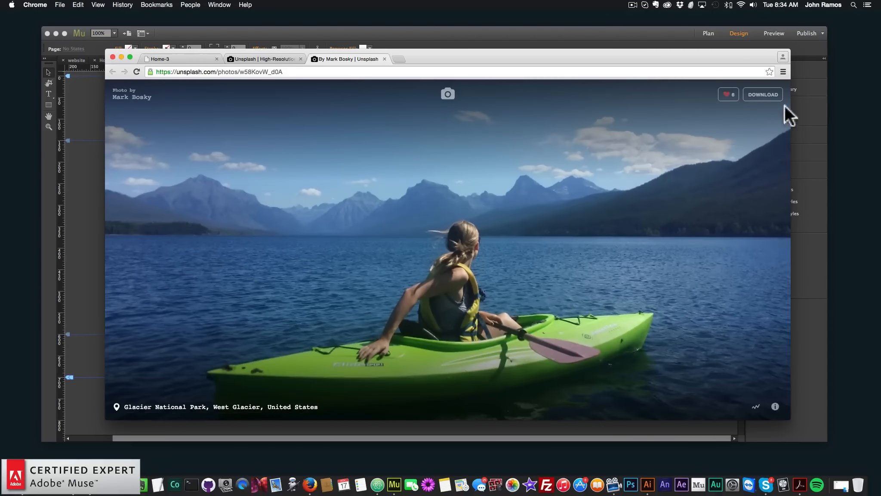
left_click(766, 97)
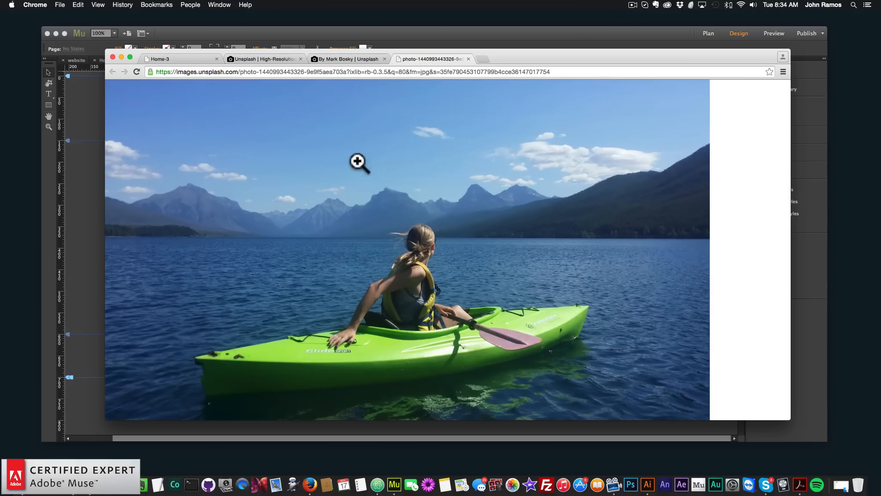
right_click(357, 162)
left_click(379, 164)
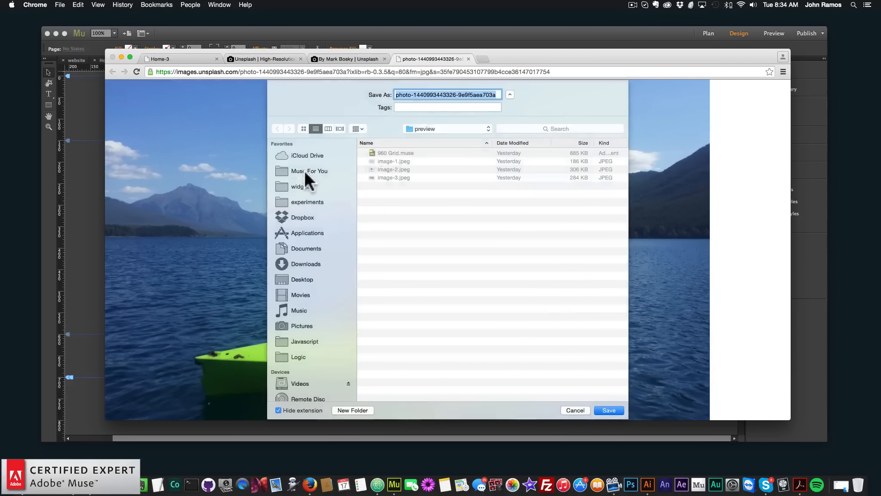
left_click(307, 171)
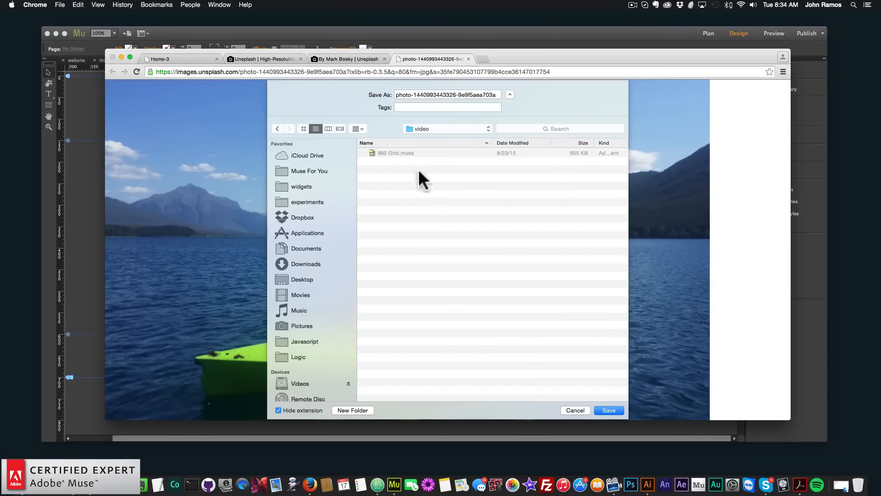
left_click_drag(497, 94, 369, 88)
type("im")
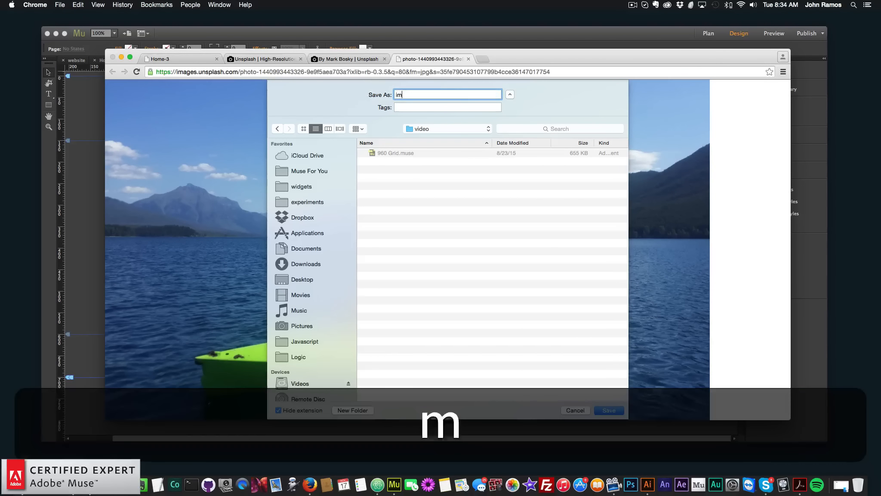
type("age-1")
key("Return")
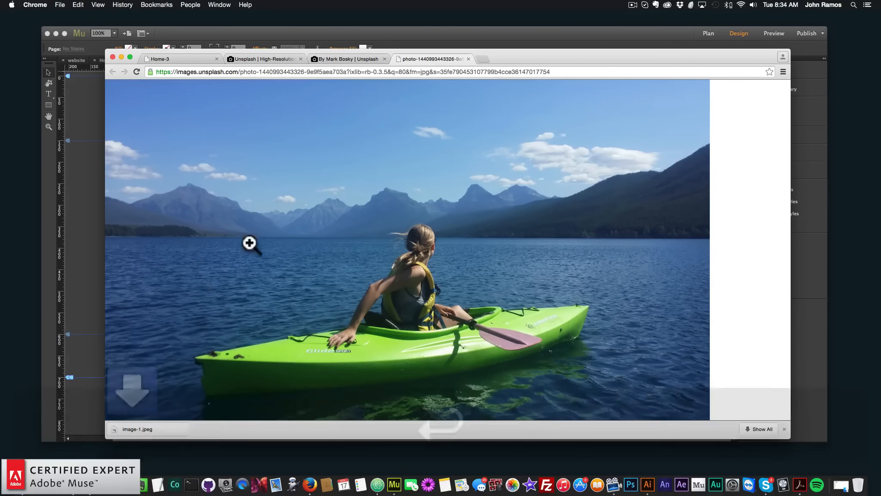
Switch to Finder and open image-1.jpeg from the video folder with Preview.
left_click(841, 485)
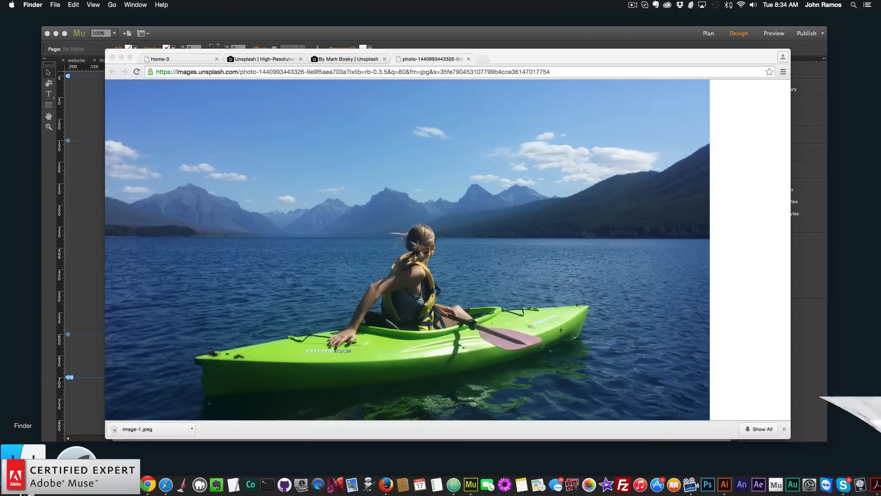
left_click(357, 167)
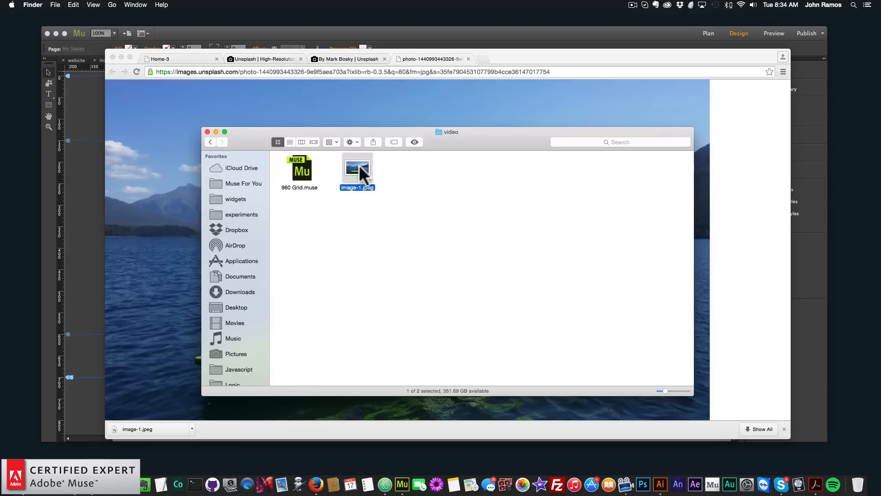
right_click(358, 166)
mouse_move(374, 178)
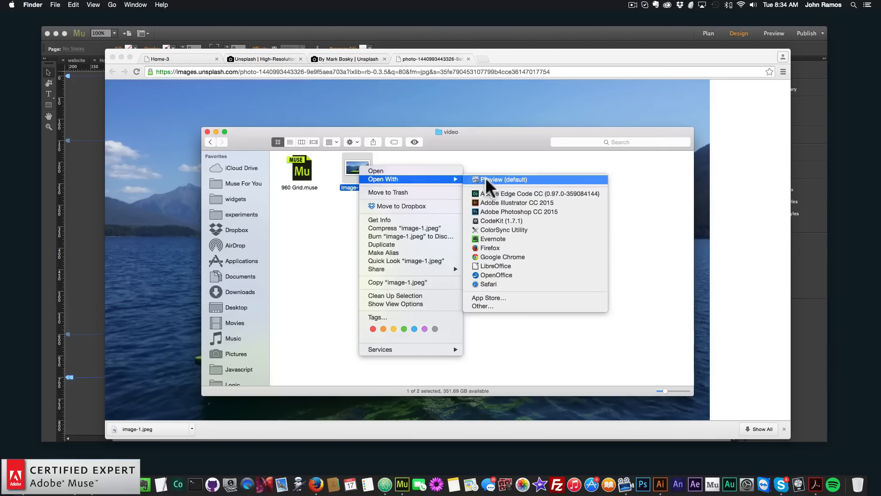
left_click(485, 179)
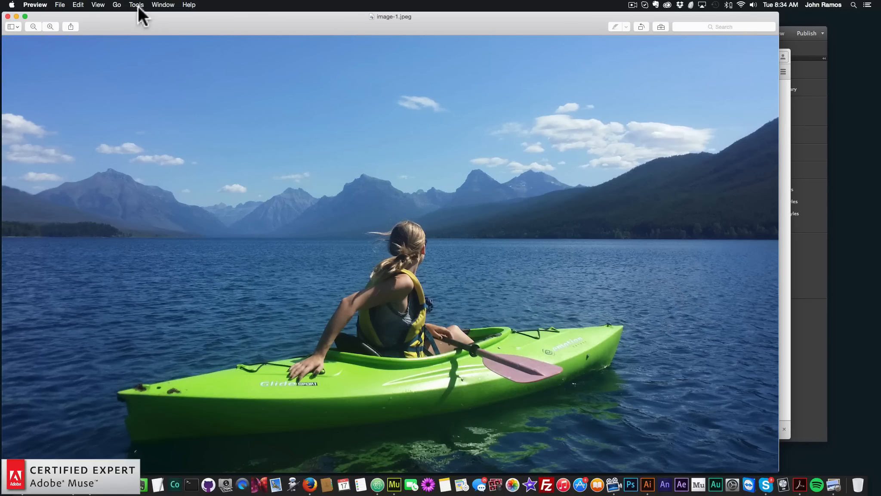
Resize the kayak image to a width of 2048 pixels and save the file.
left_click(137, 5)
left_click(145, 43)
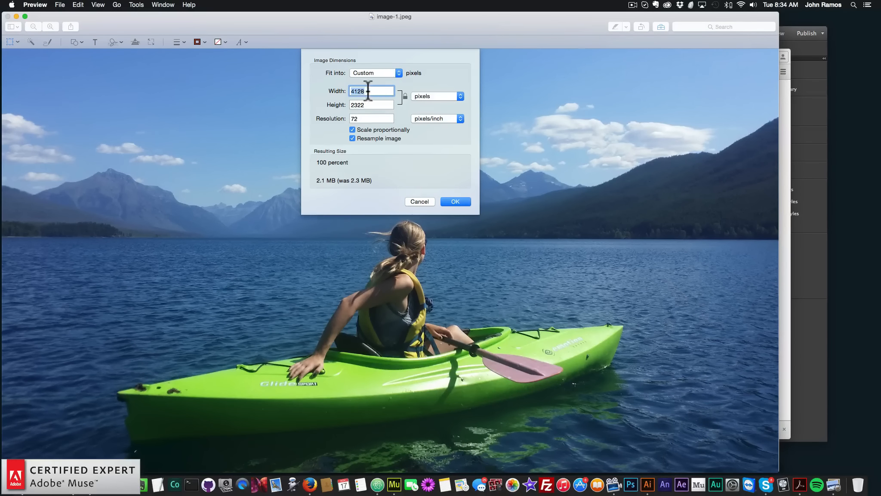
type("204")
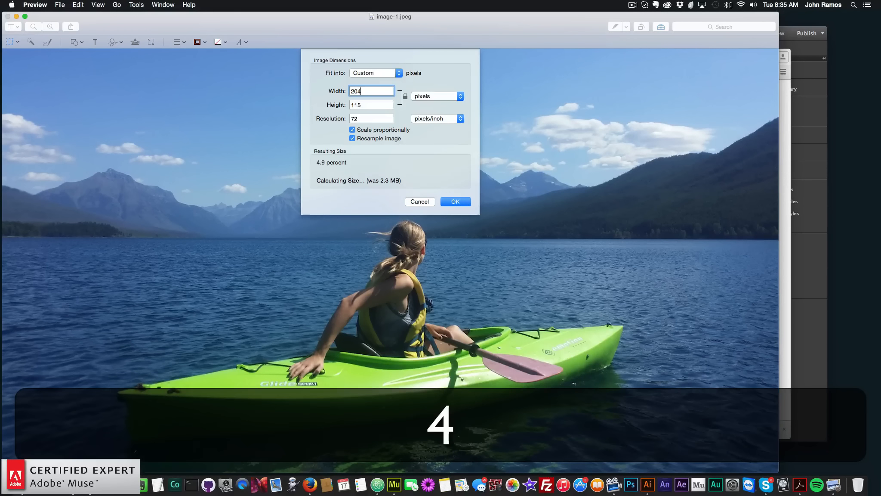
type("8")
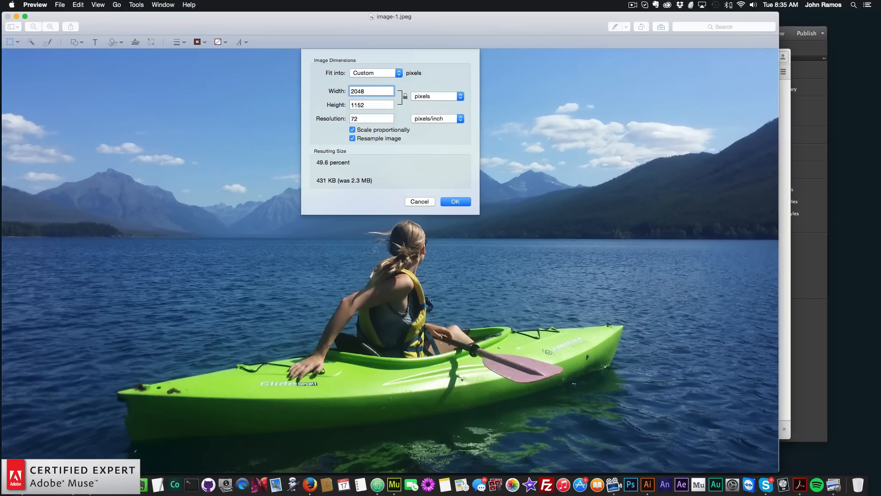
type("48")
left_click(455, 200)
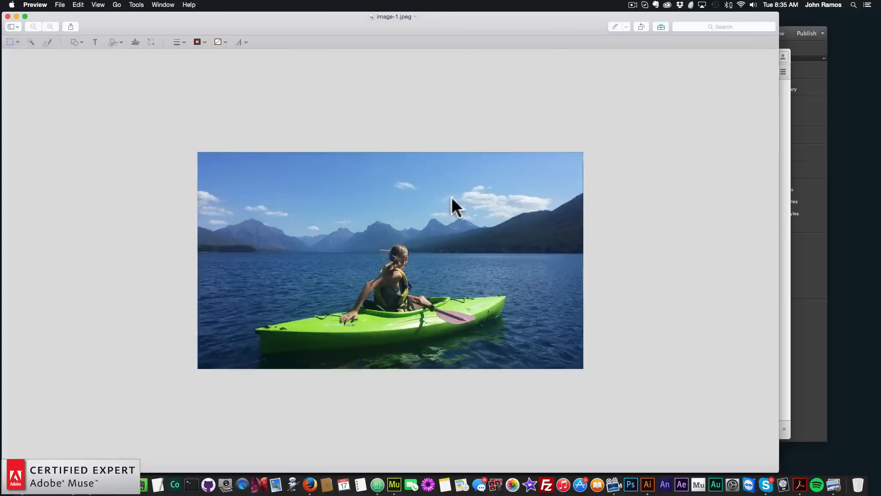
key("super+s")
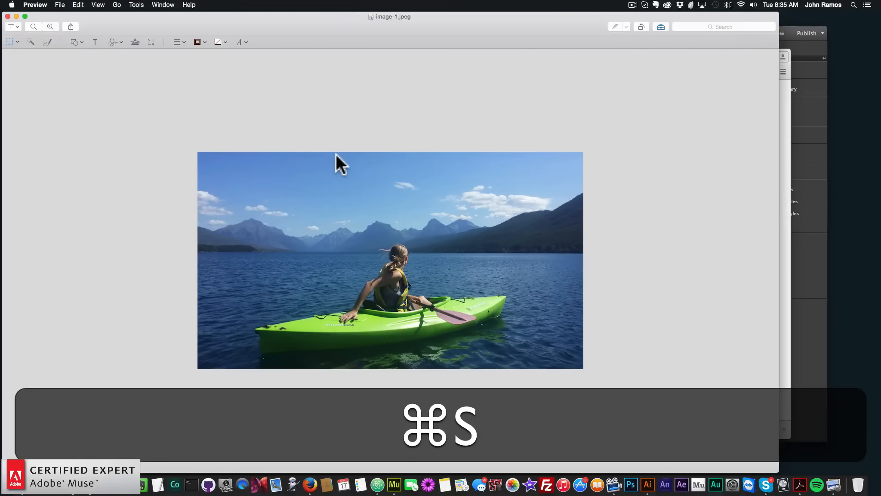
Save the resized kayak image once more and close its Preview window.
left_click(62, 4)
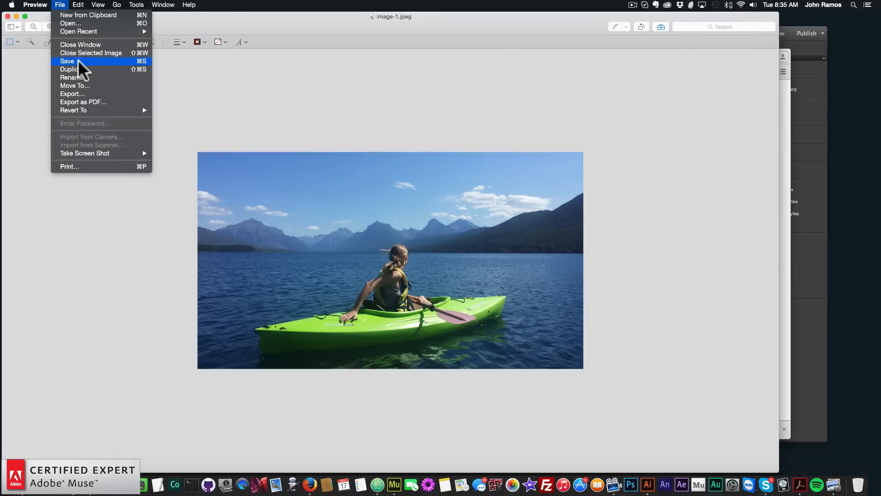
left_click(78, 61)
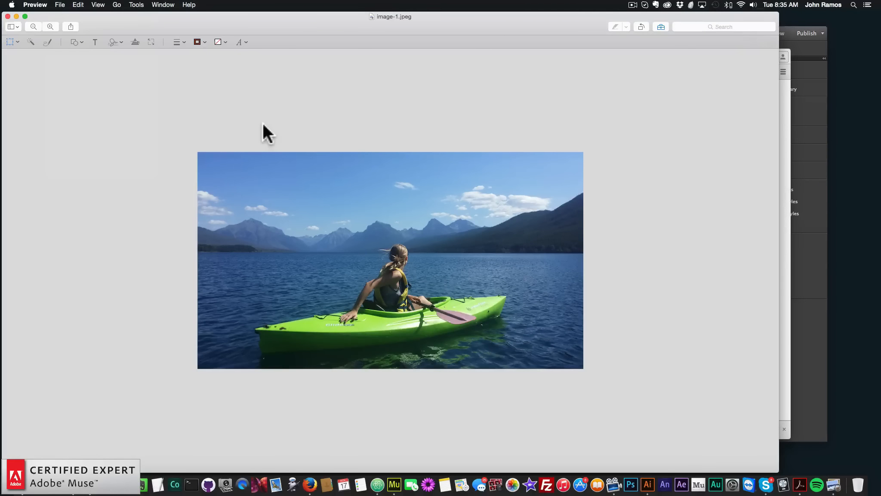
left_click(7, 16)
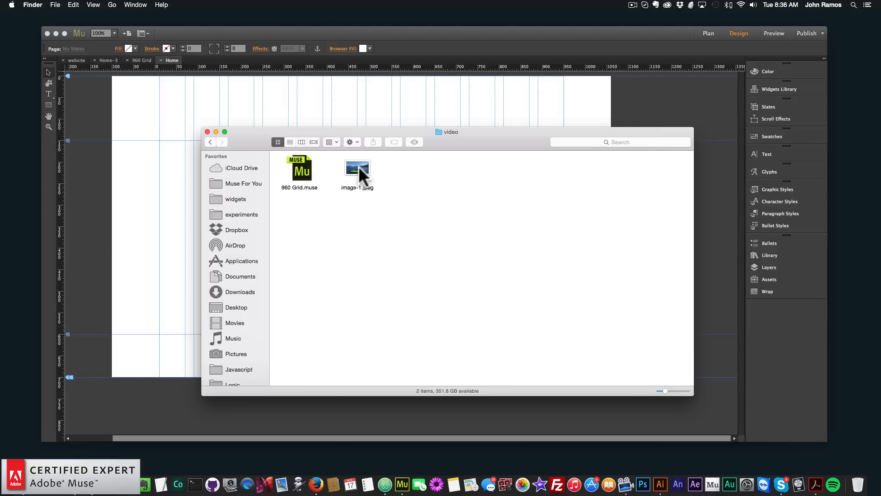
Open image-1.jpeg from the video folder in Adobe Photoshop CC 2015 and collapse the Character panel covering the photo.
left_click(355, 166)
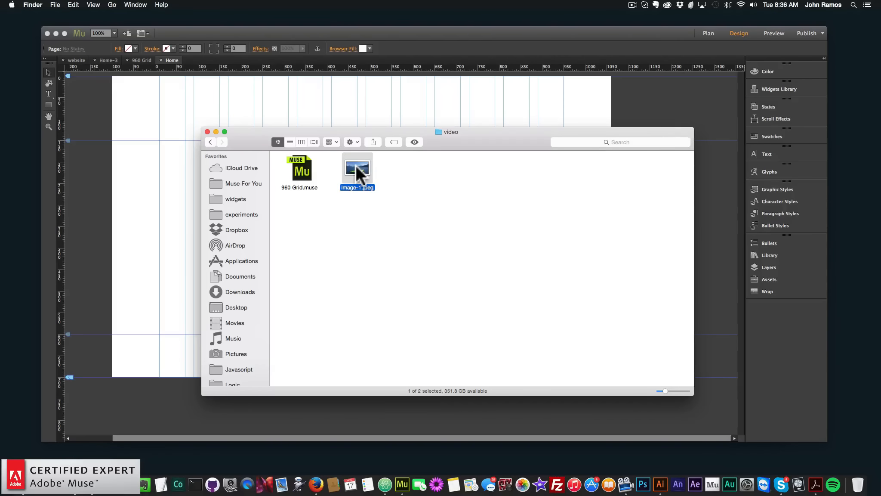
right_click(357, 167)
mouse_move(391, 179)
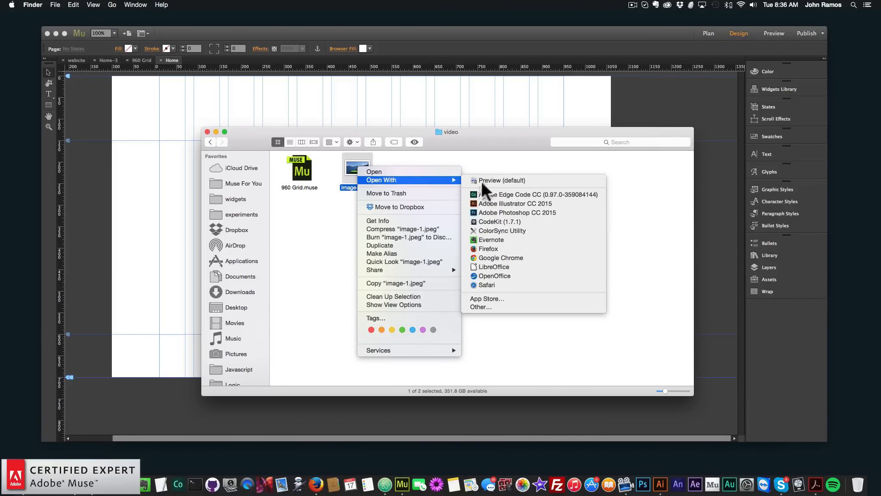
left_click(497, 212)
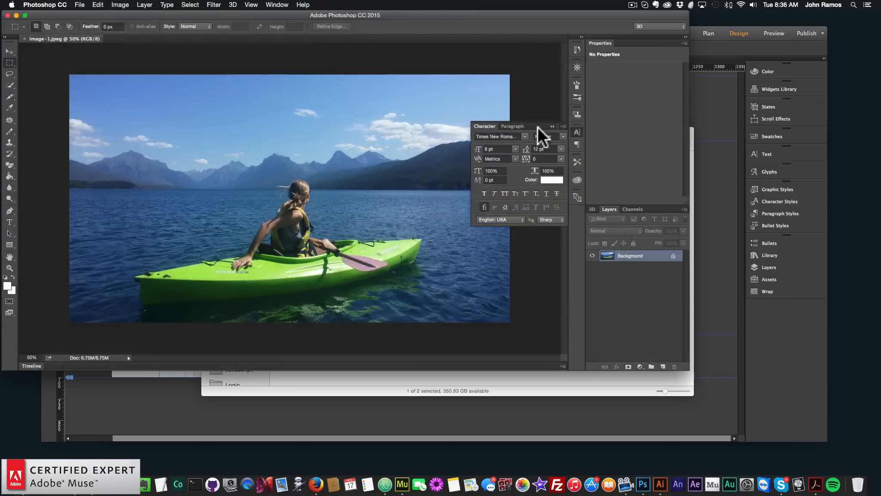
left_click(552, 126)
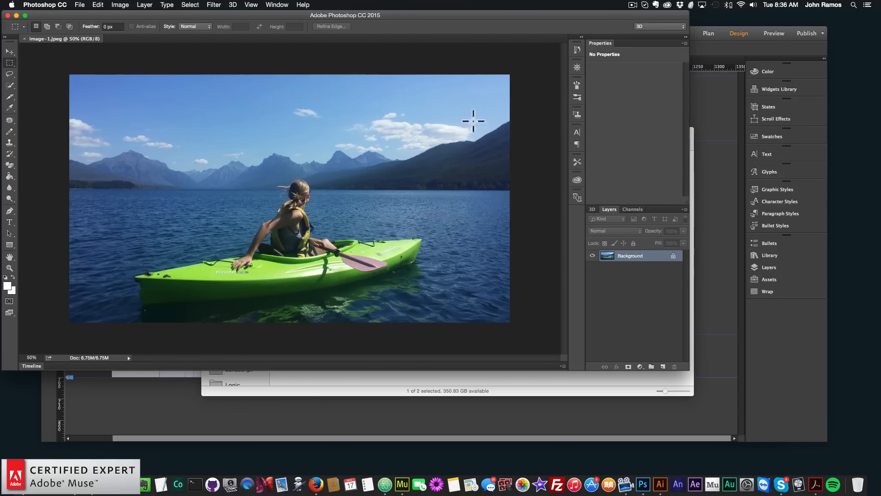
Apply the Mosaic filter to the kayak photo, trying a cell size of 50 and settling on 15.
left_click(213, 5)
mouse_move(238, 140)
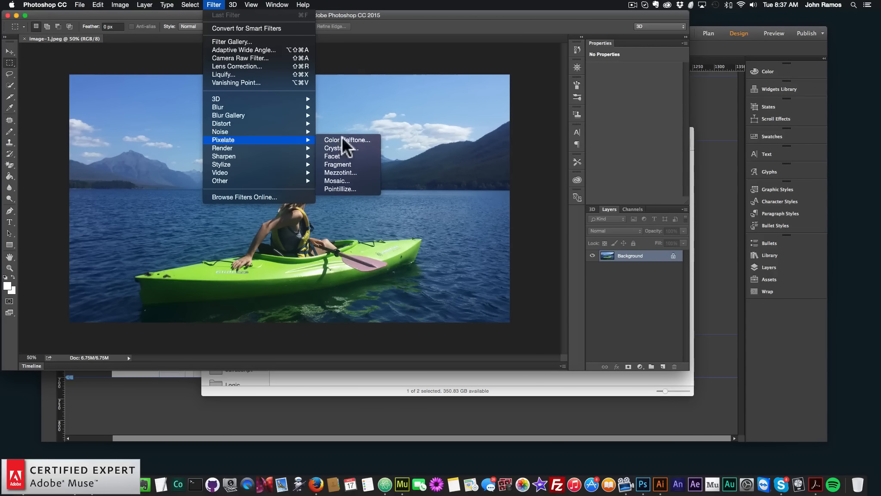
left_click(338, 180)
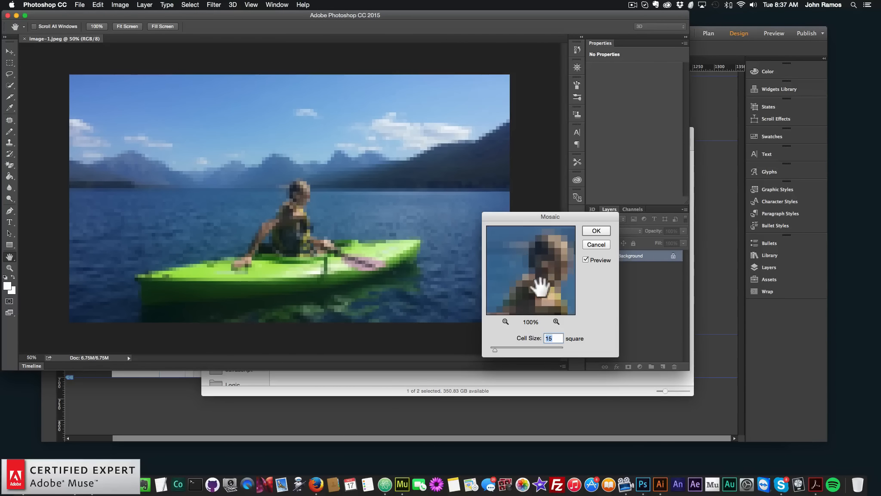
left_click_drag(540, 286, 514, 294)
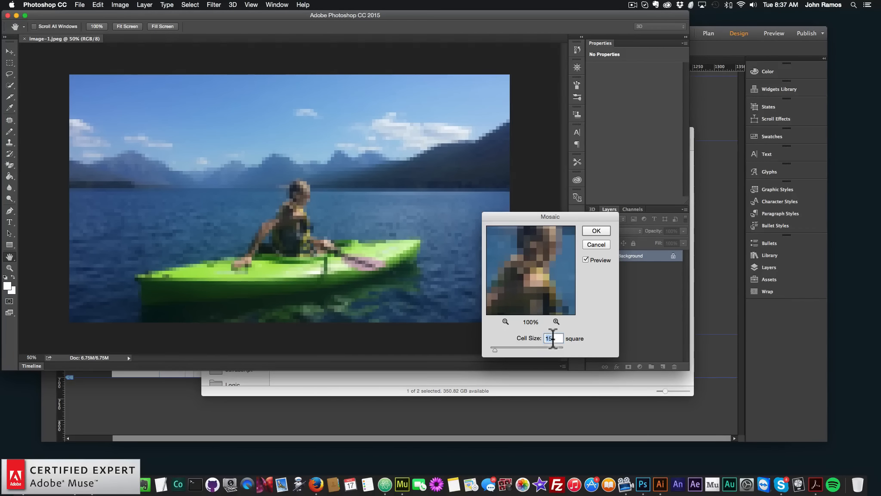
type("50")
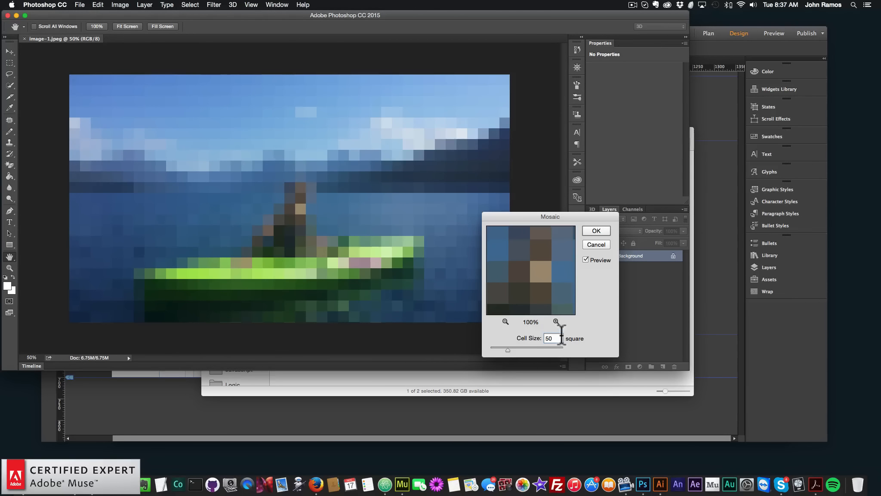
left_click_drag(561, 338, 530, 338)
type("15")
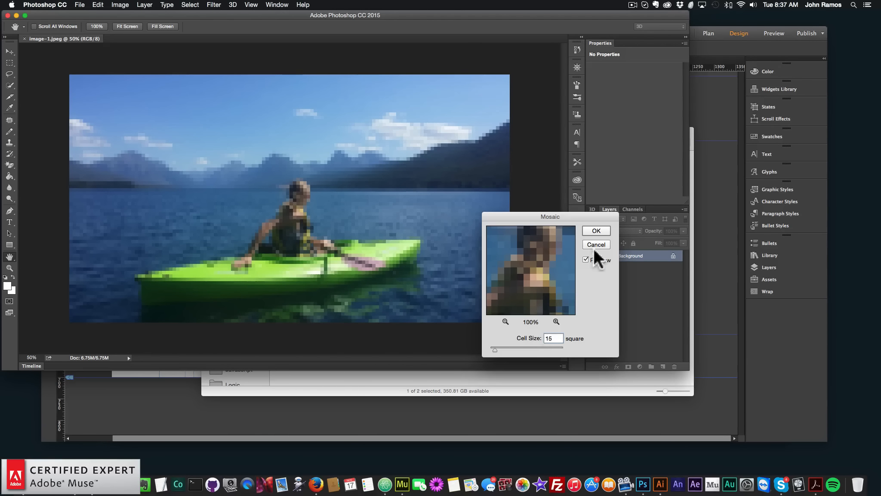
left_click(595, 231)
key("m")
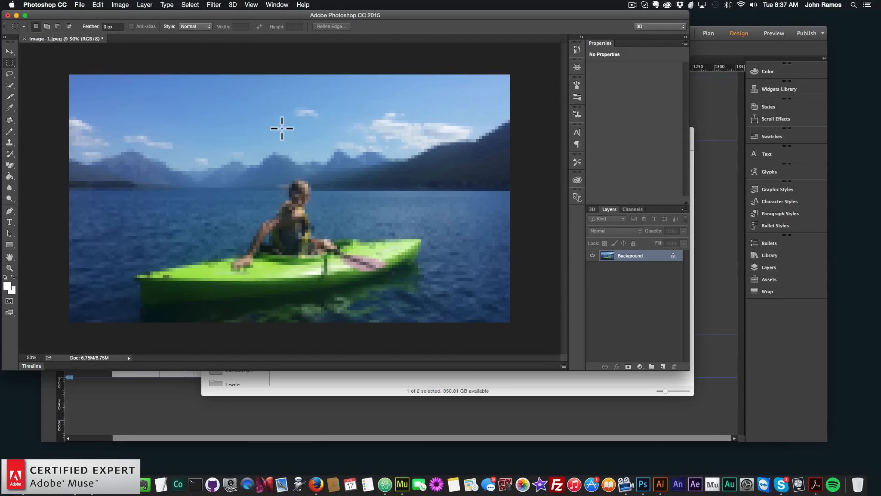
Export the pixelated photo for the web (legacy) as a JPEG named image-2.jpg in the video folder.
left_click(82, 10)
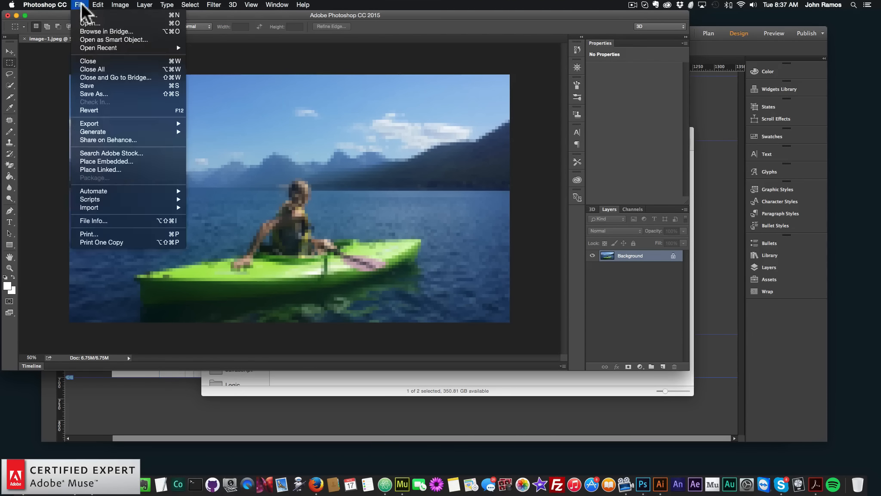
mouse_move(117, 125)
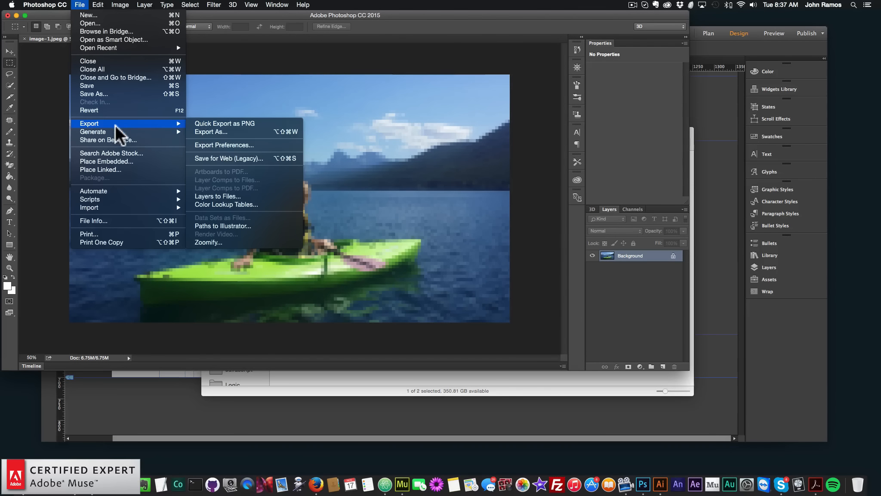
left_click(216, 157)
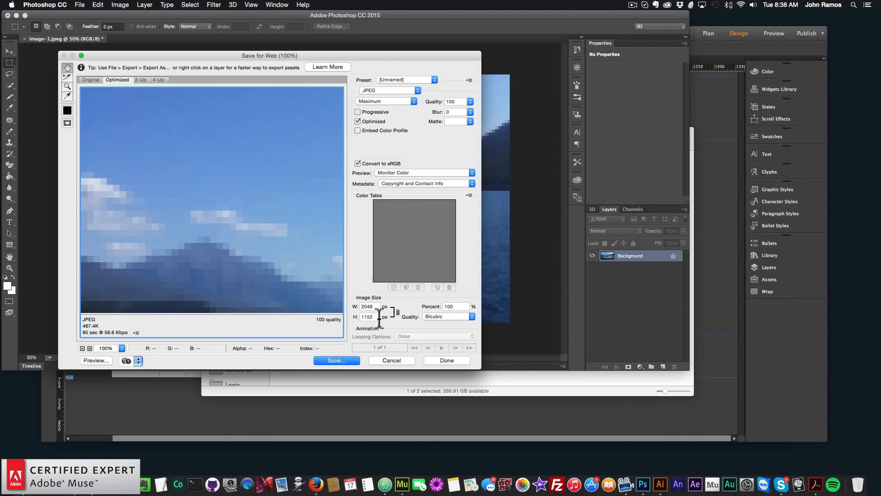
left_click(338, 359)
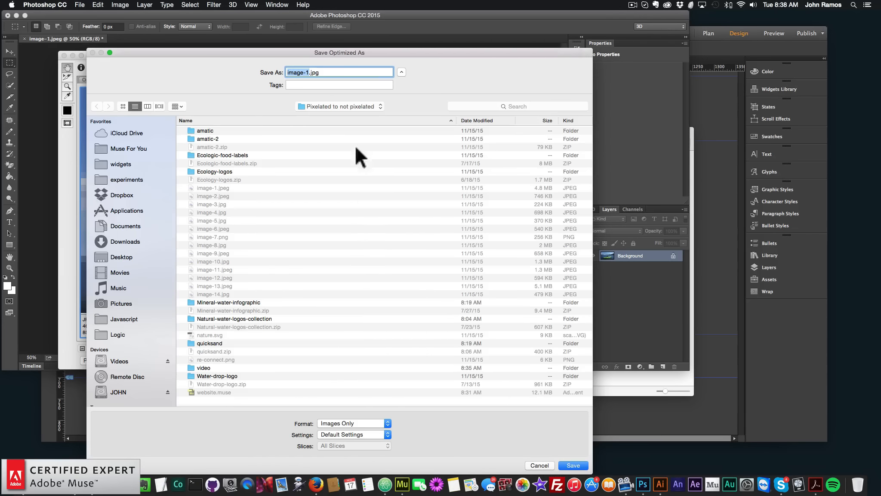
double_click(205, 367)
left_click(308, 72)
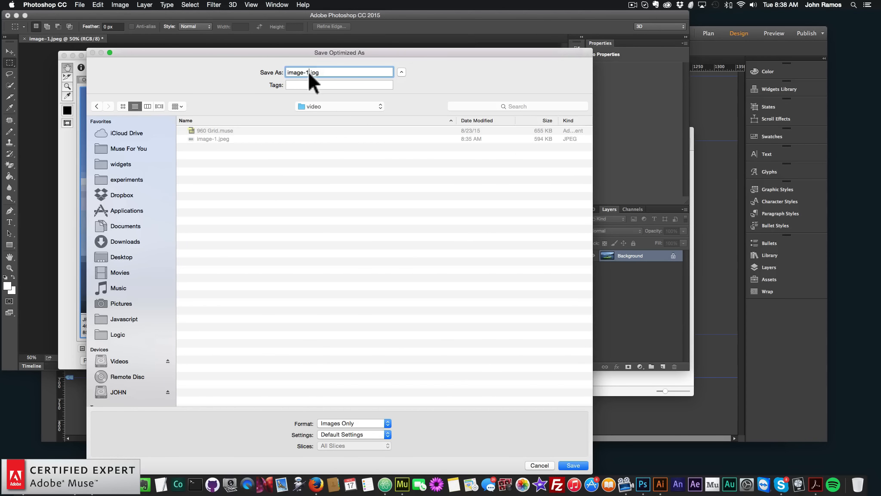
key("Return")
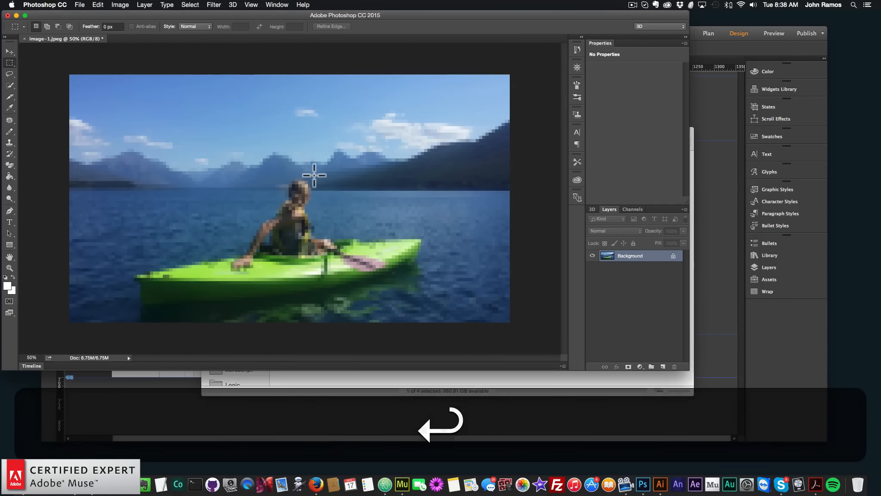
Switch to Finder, move image-2.jpg closer to image-1.jpeg, and view each image in Preview before closing it.
left_click(408, 378)
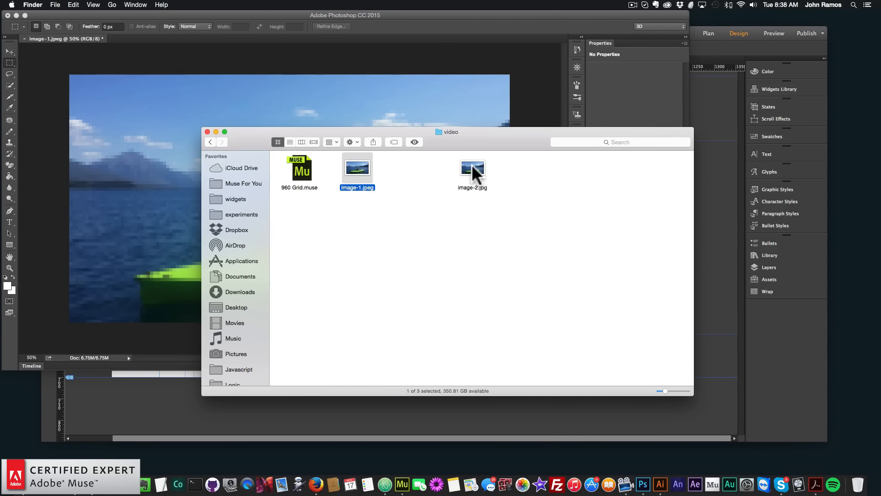
left_click_drag(471, 165, 433, 166)
double_click(433, 167)
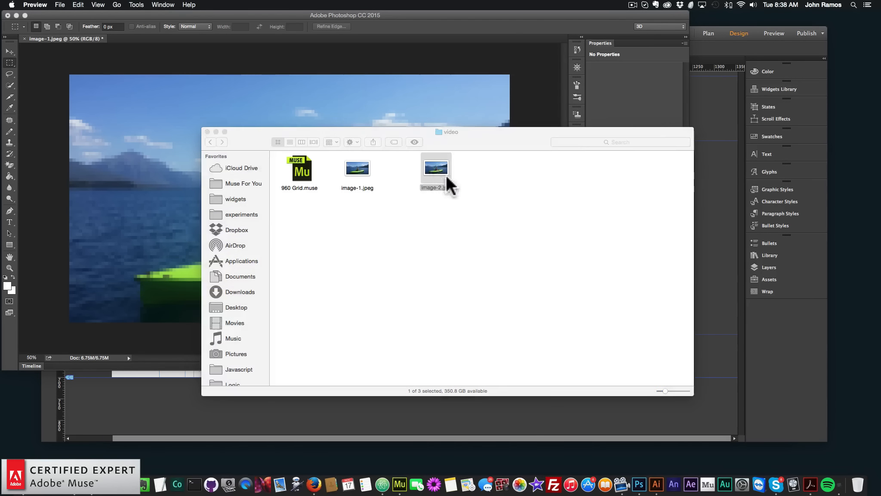
left_click(8, 17)
left_click(354, 171)
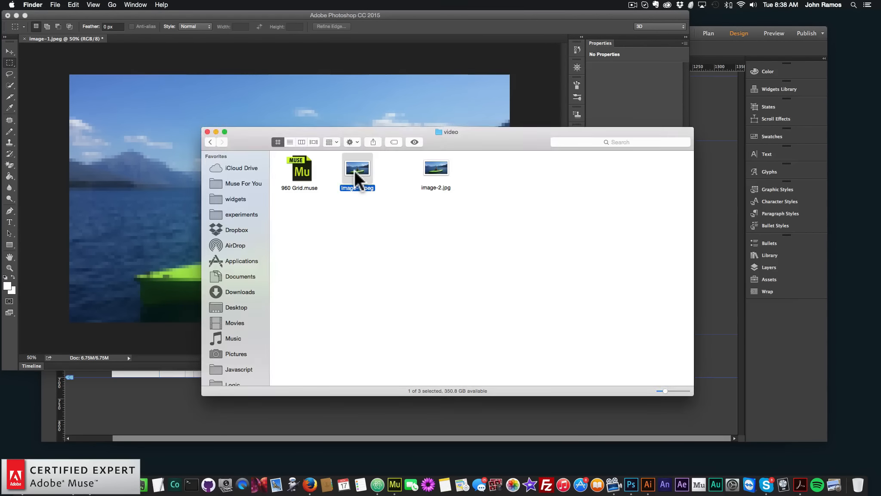
double_click(354, 170)
left_click(9, 17)
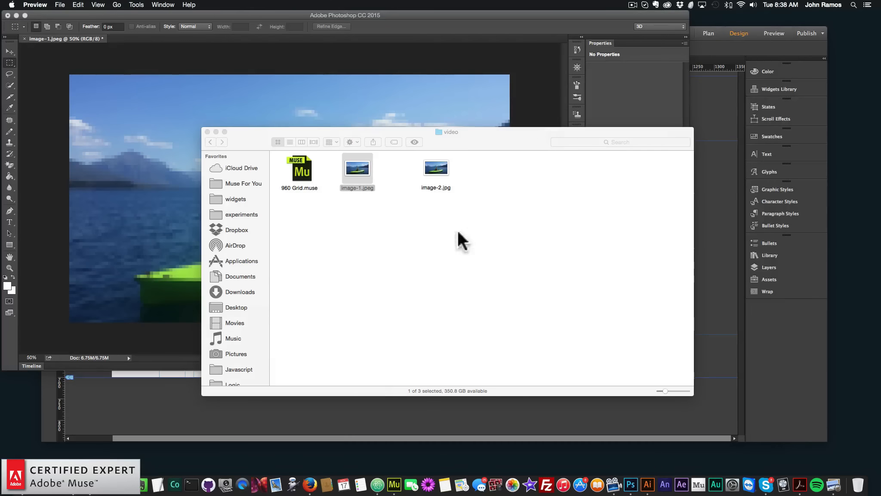
Switch to Adobe Muse and add image-2.jpg from the video folder as the Home page's browser fill image.
left_click(725, 259)
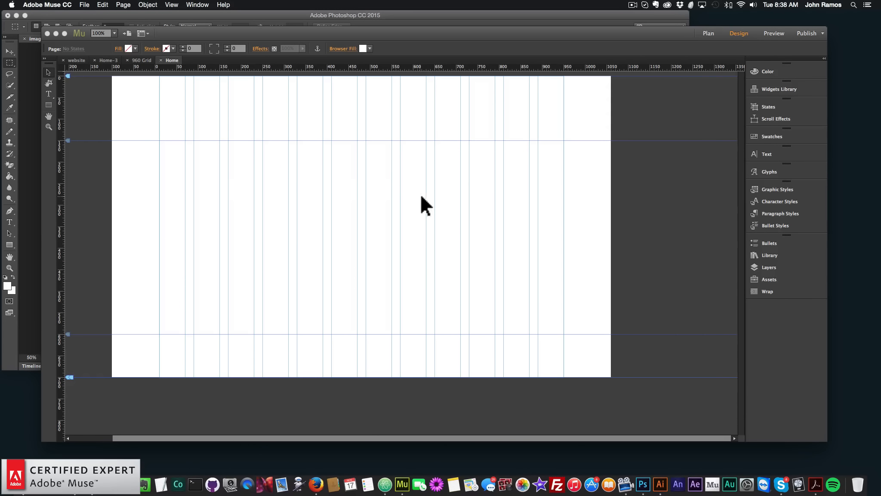
left_click(344, 49)
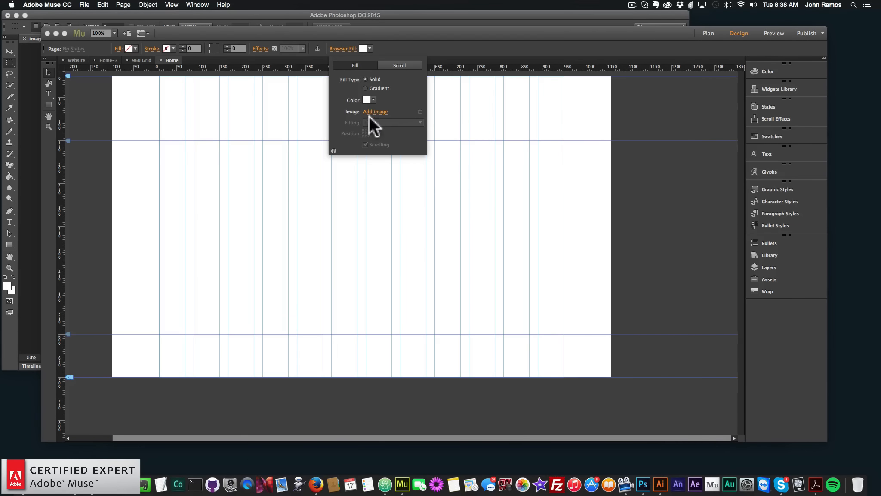
left_click(443, 155)
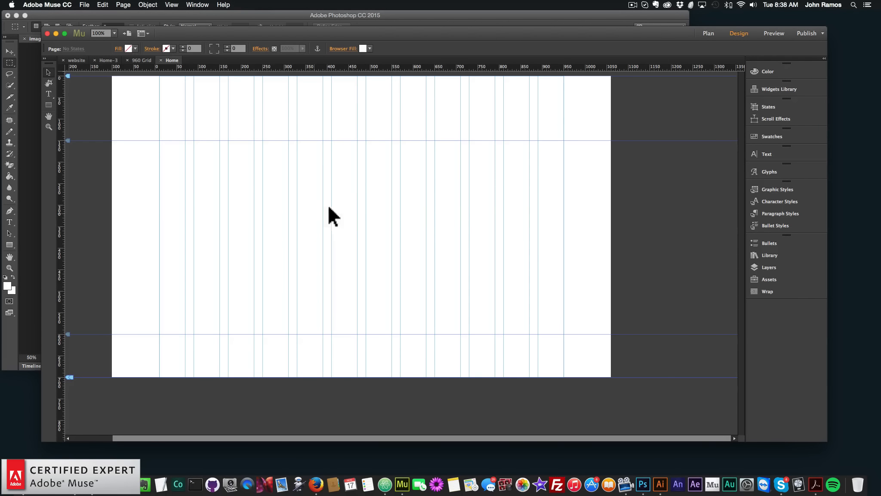
left_click(343, 50)
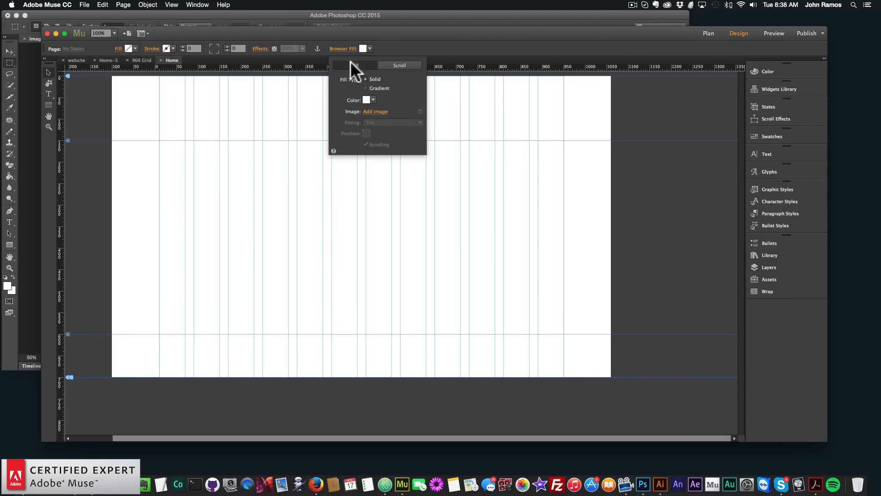
left_click(375, 111)
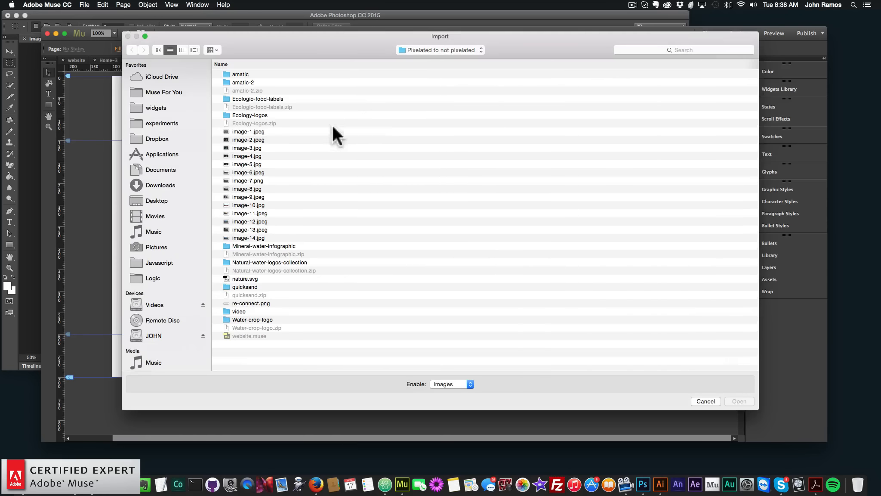
double_click(242, 310)
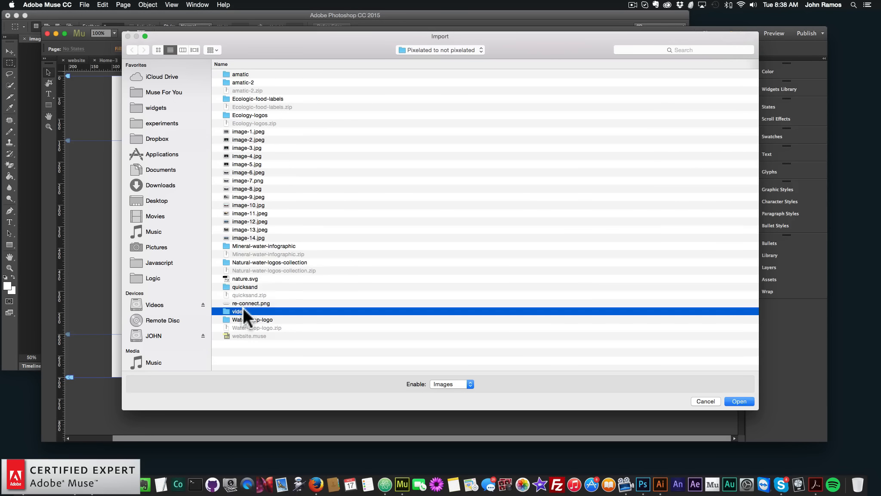
left_click(248, 90)
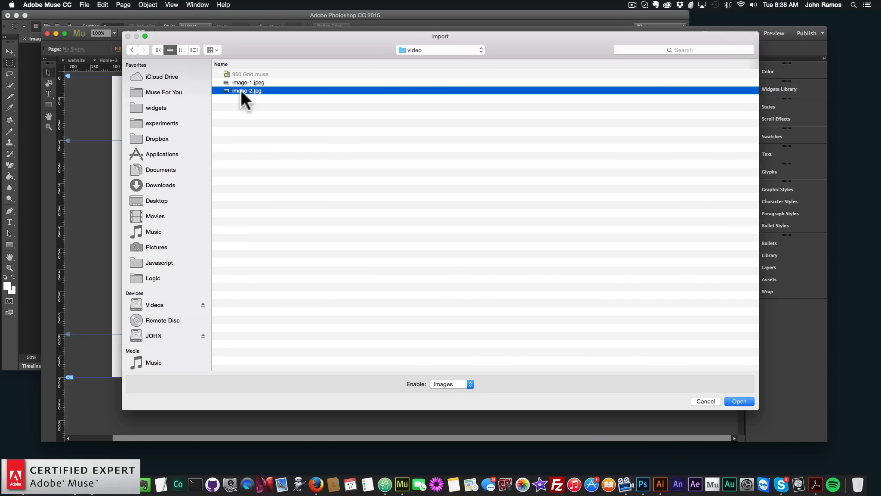
double_click(245, 89)
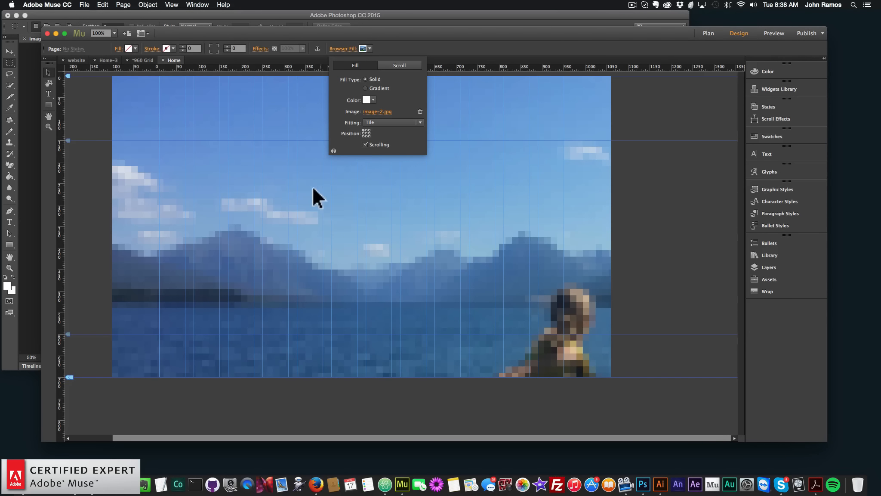
Set the browser fill image's fitting to Scale To Fill, position it at the center, and disable its scrolling.
left_click(380, 121)
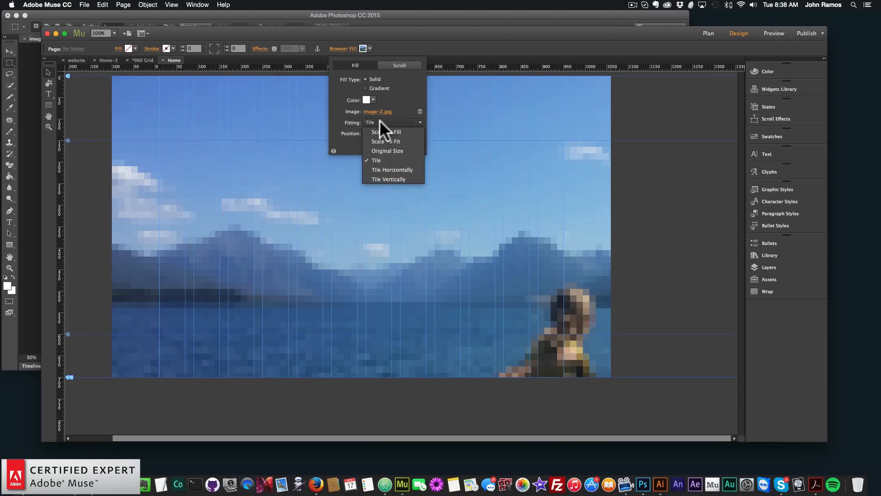
left_click(381, 130)
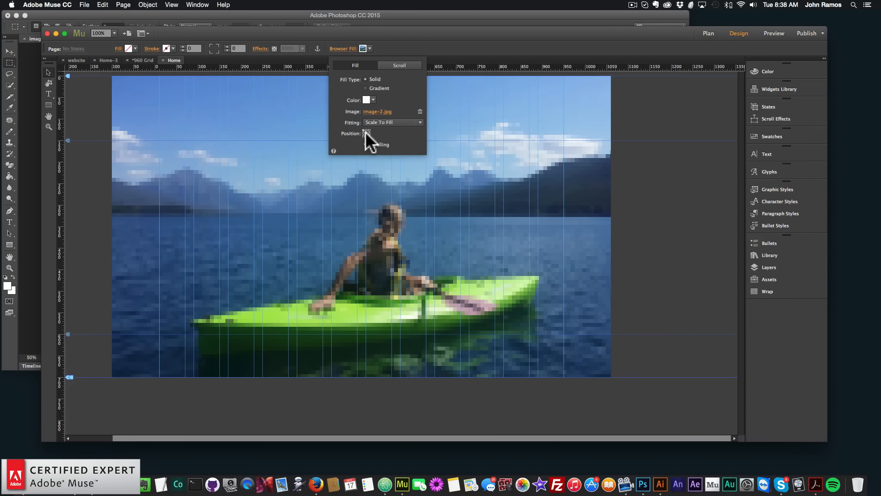
left_click(366, 133)
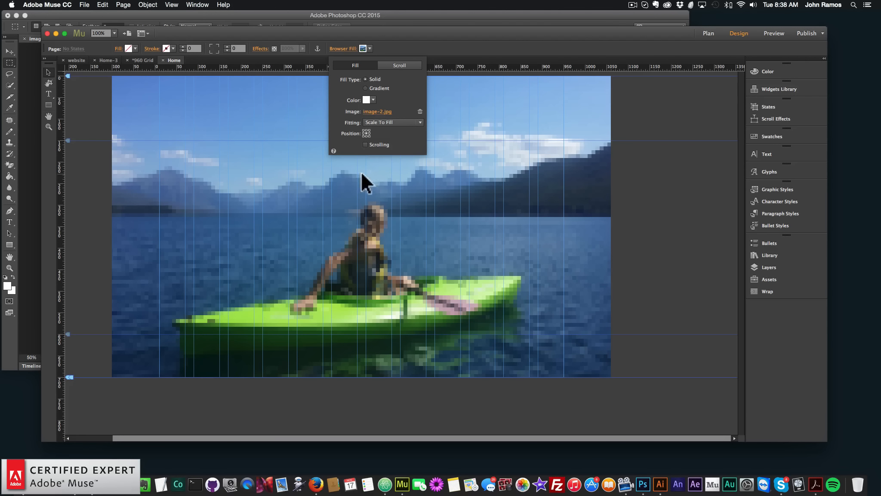
left_click(352, 199)
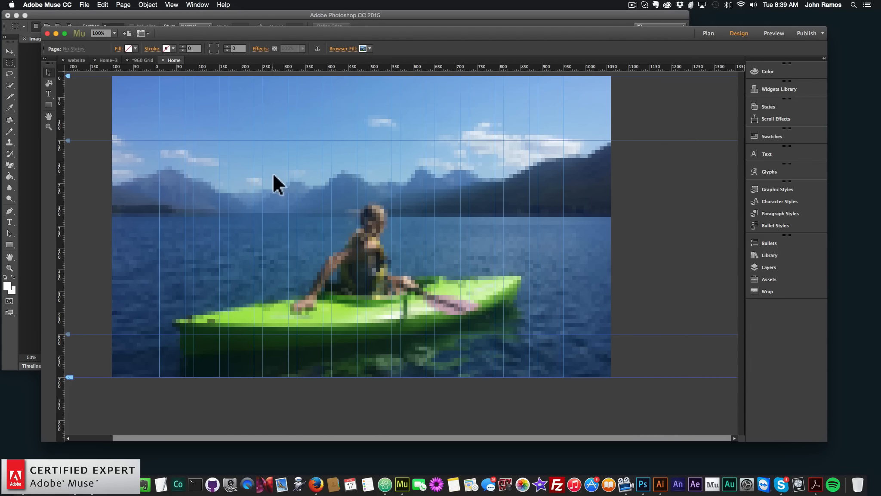
Preview the page in the browser to check the pixelated background, and return to Adobe Muse.
left_click(343, 49)
left_click(85, 5)
left_click(122, 143)
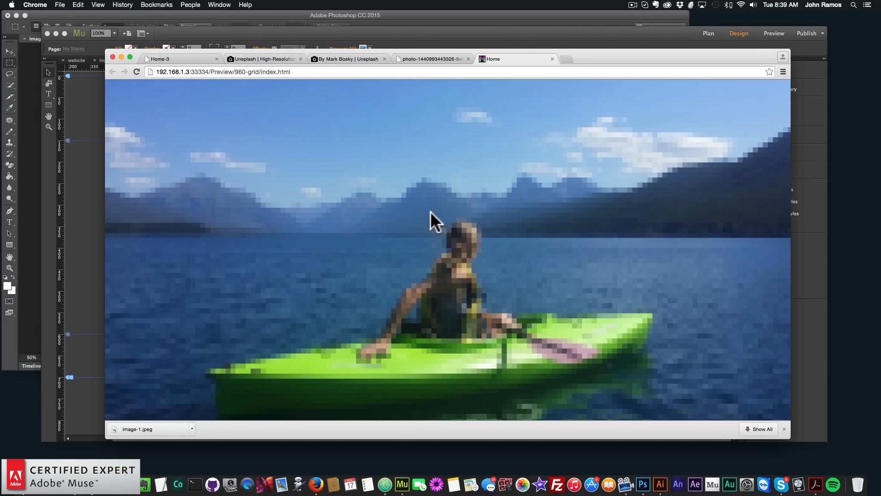
left_click(79, 194)
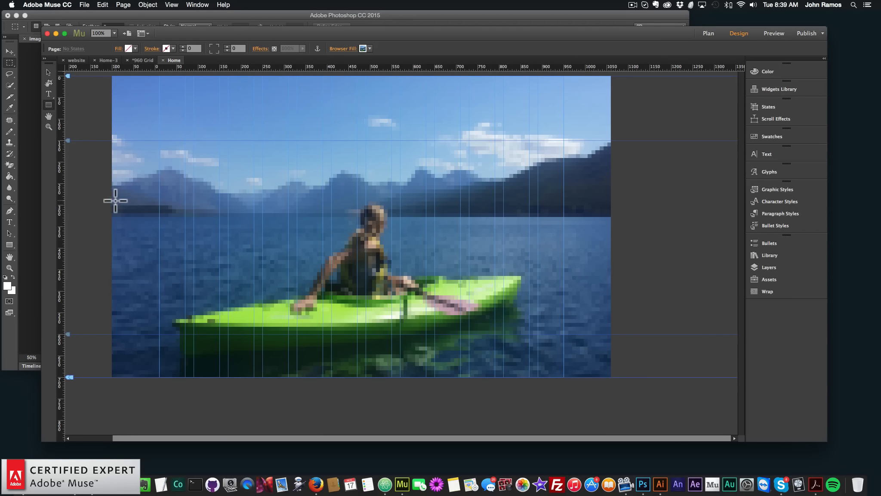
Draw a full-width rectangle about 210 px high across the middle of the page and move it down to about Y 316.
left_click_drag(111, 201, 609, 290)
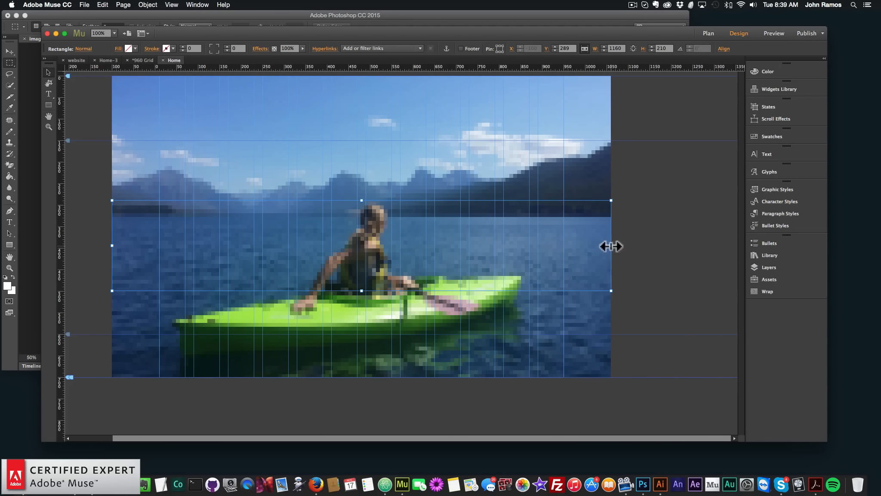
left_click_drag(611, 246, 561, 247)
left_click(583, 48)
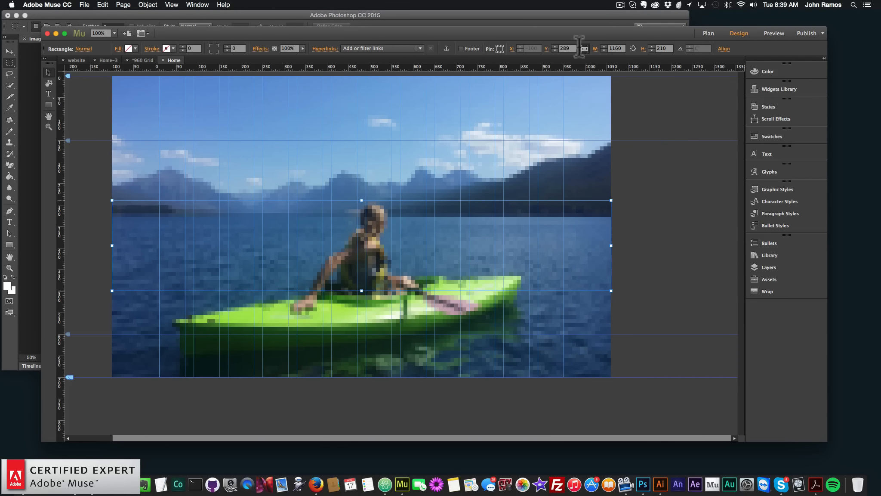
left_click_drag(413, 230, 442, 234)
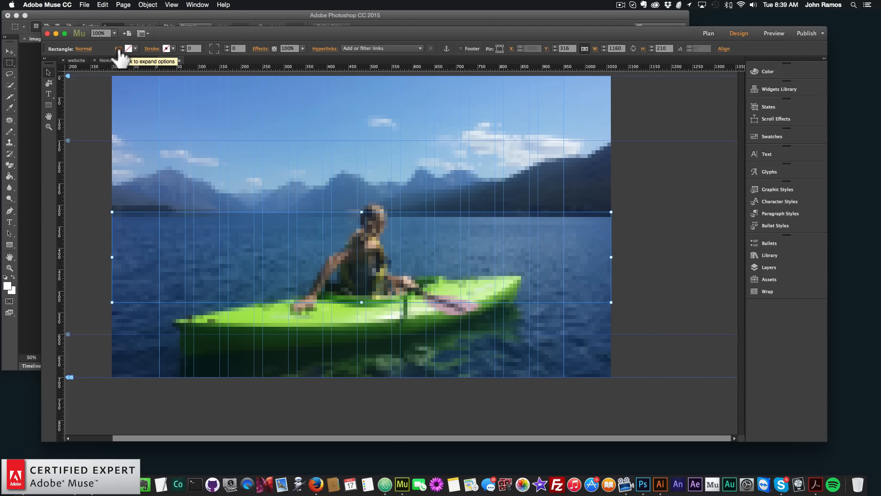
Fill the rectangle with image-1.jpeg from the video folder, using Scale To Fill fitting and a centered position.
left_click(119, 50)
left_click(160, 123)
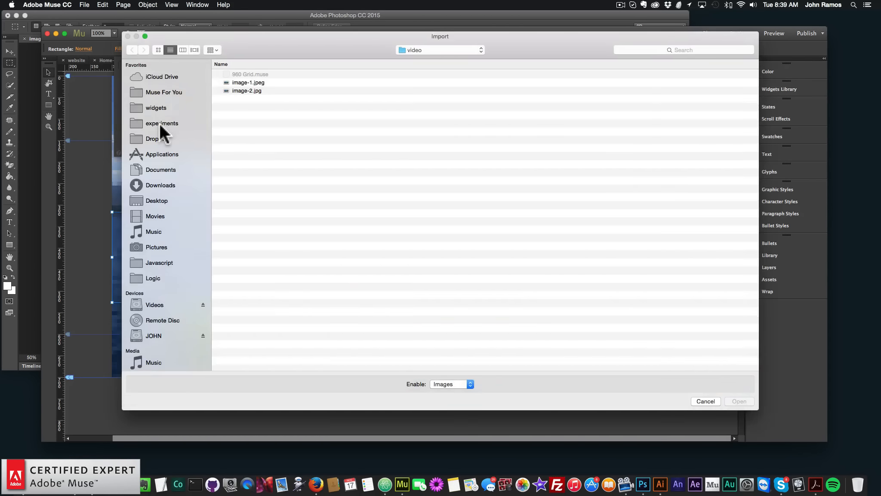
double_click(249, 86)
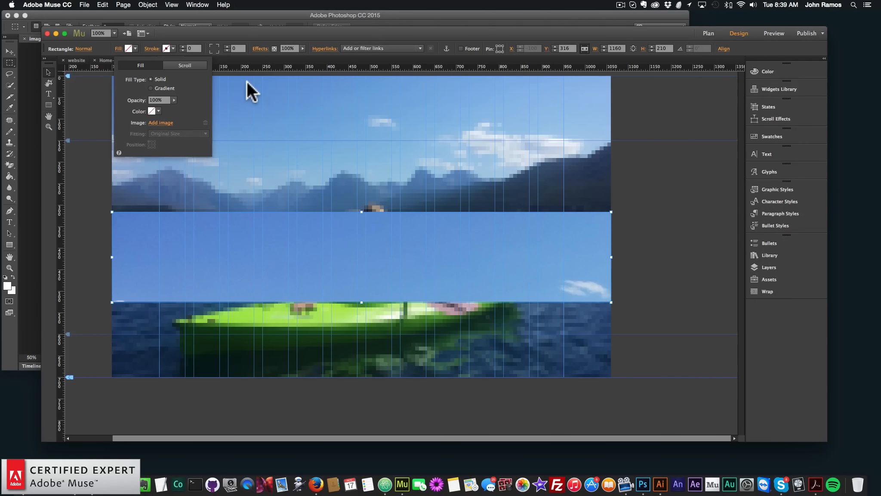
left_click(129, 48)
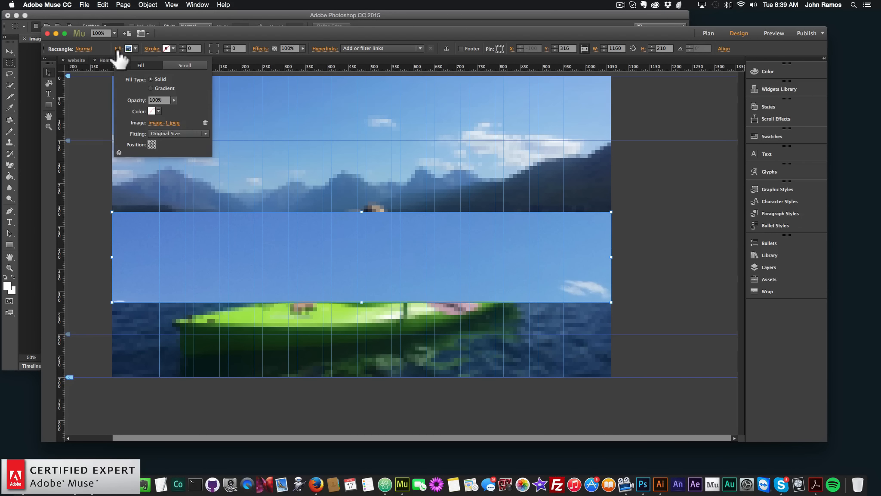
left_click(170, 133)
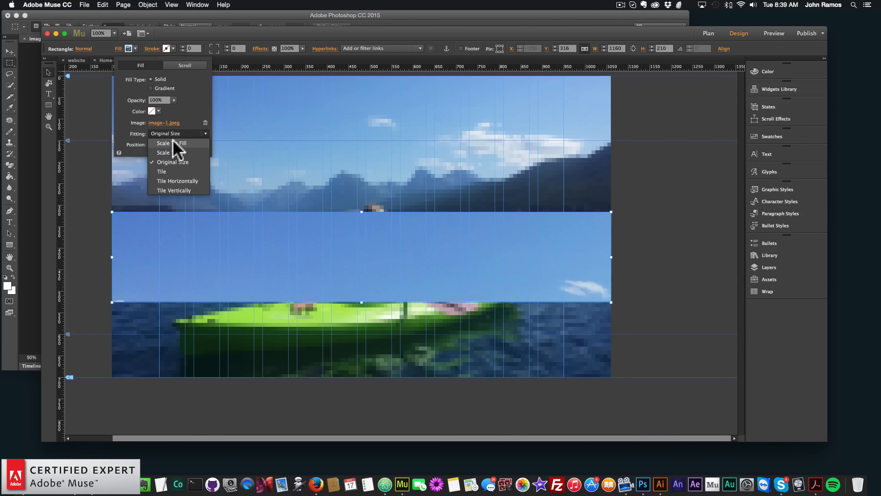
left_click(168, 142)
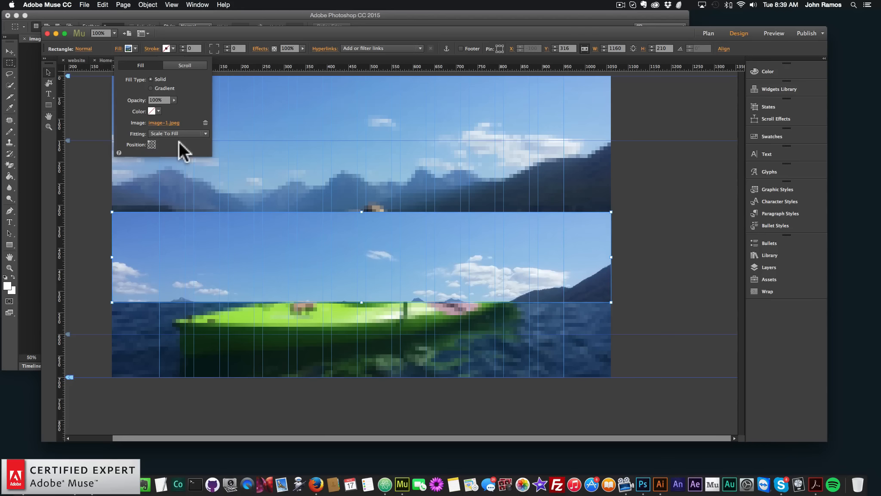
left_click(151, 144)
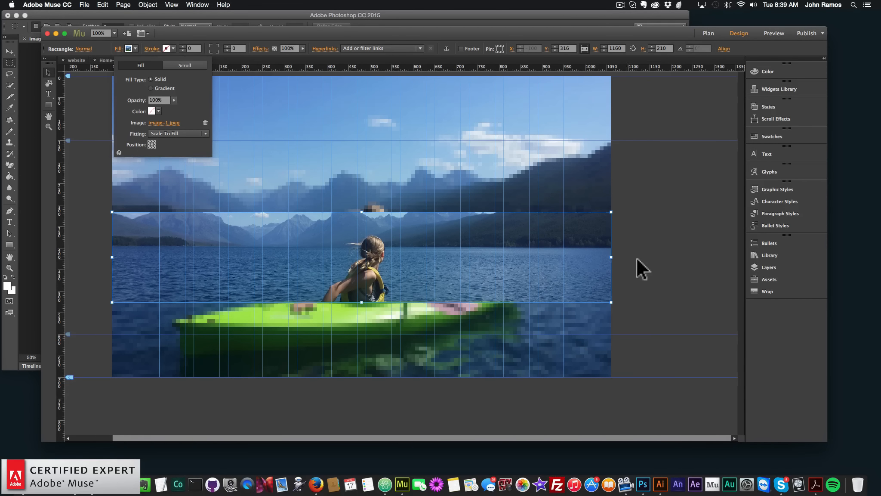
left_click(537, 244)
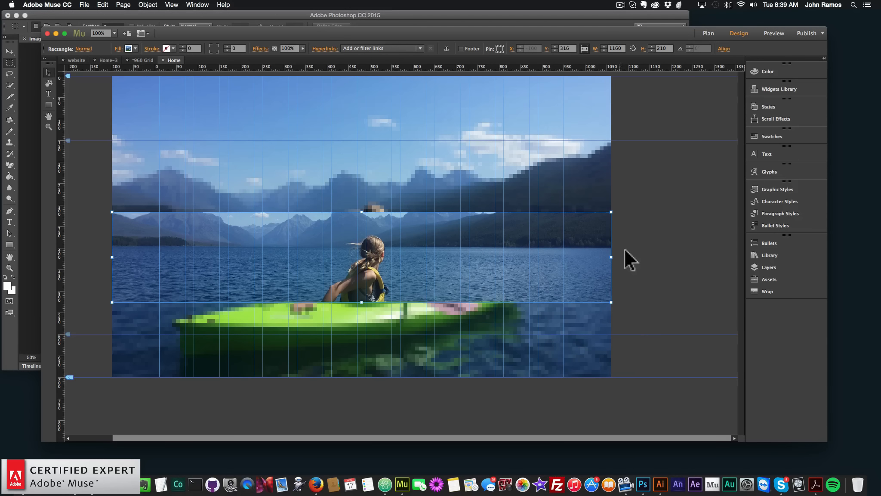
Deselect the rectangle, preview the page in the browser to check its image fill, and return to Adobe Muse.
key("super+shift+a")
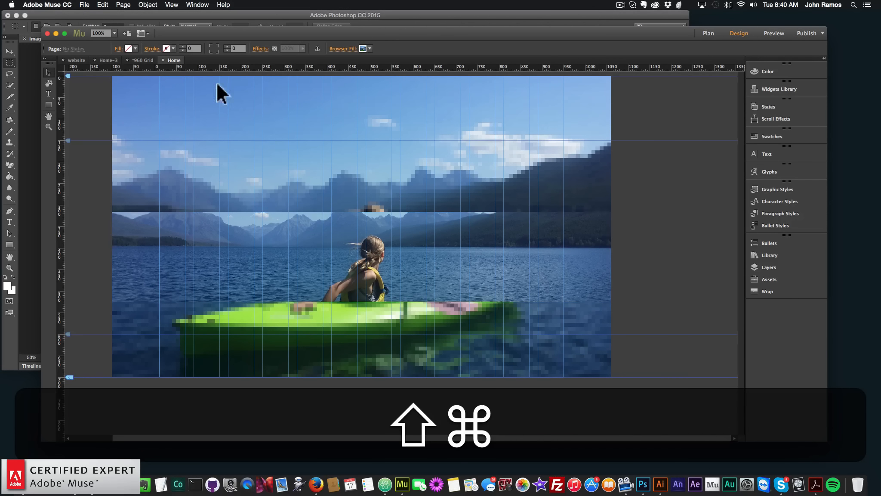
left_click(84, 5)
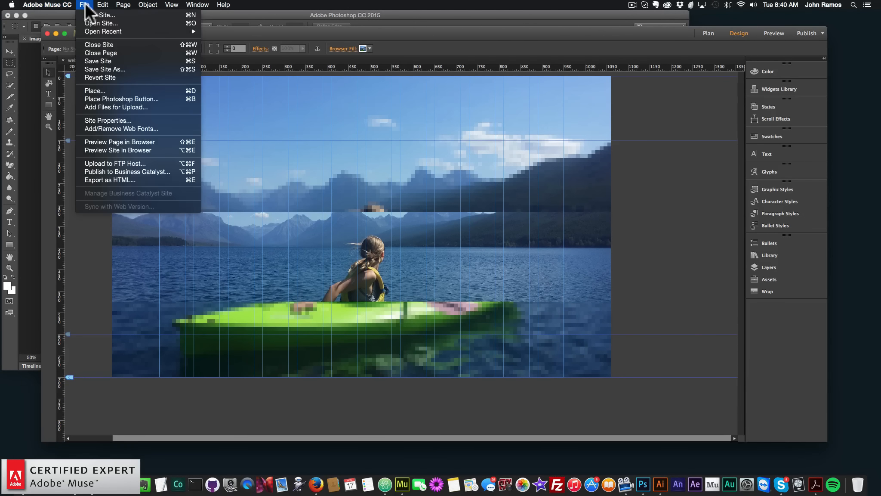
left_click(110, 138)
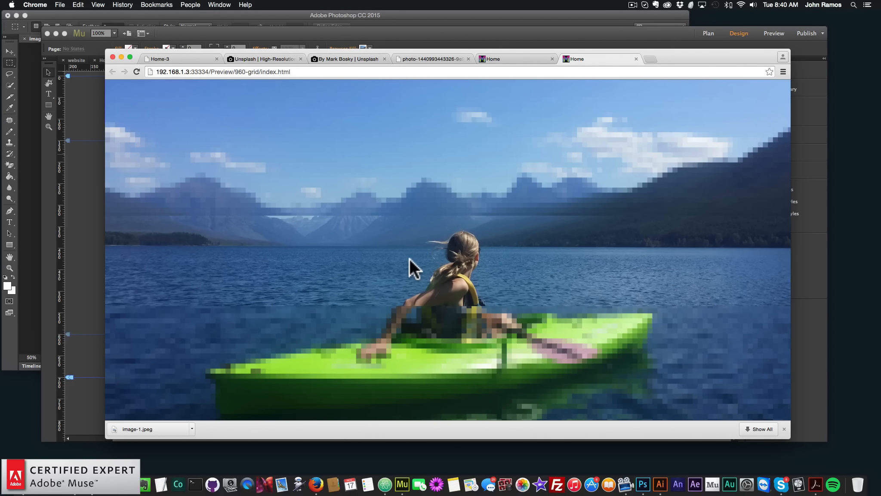
left_click(92, 192)
Enable scroll motion for the rectangle's image fill and set both its initial and final vertical motion to 0.
left_click(291, 235)
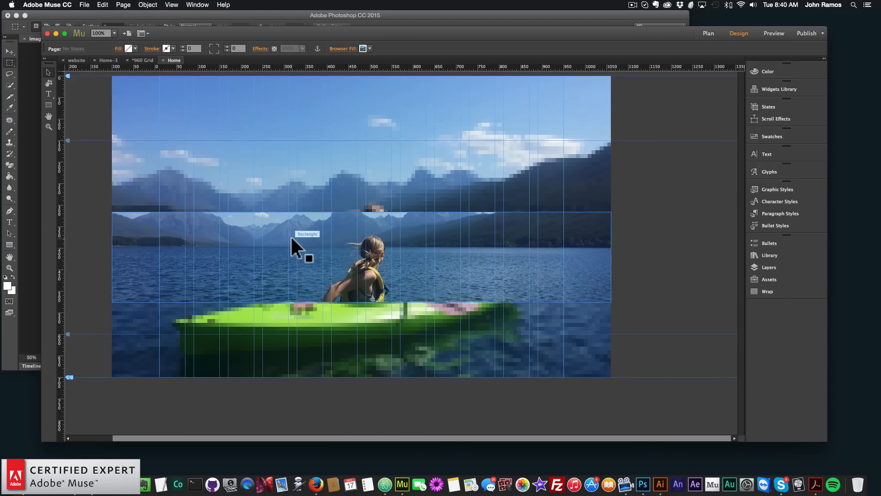
left_click(128, 48)
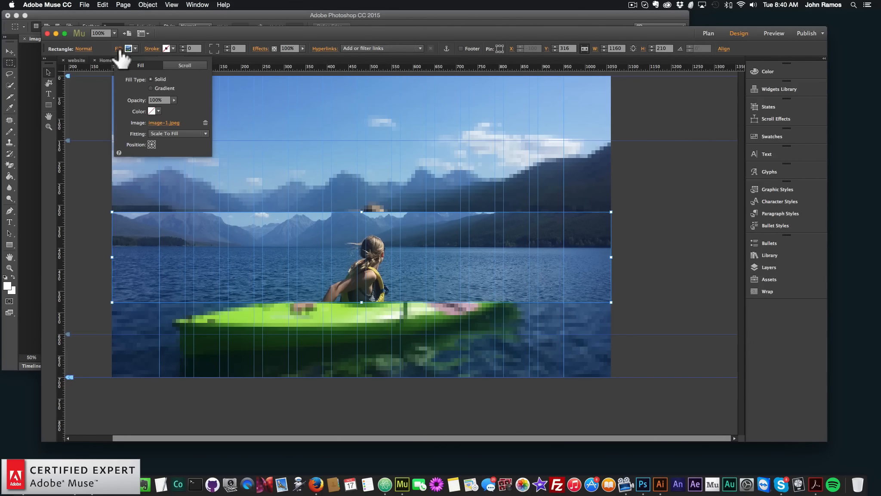
left_click(181, 64)
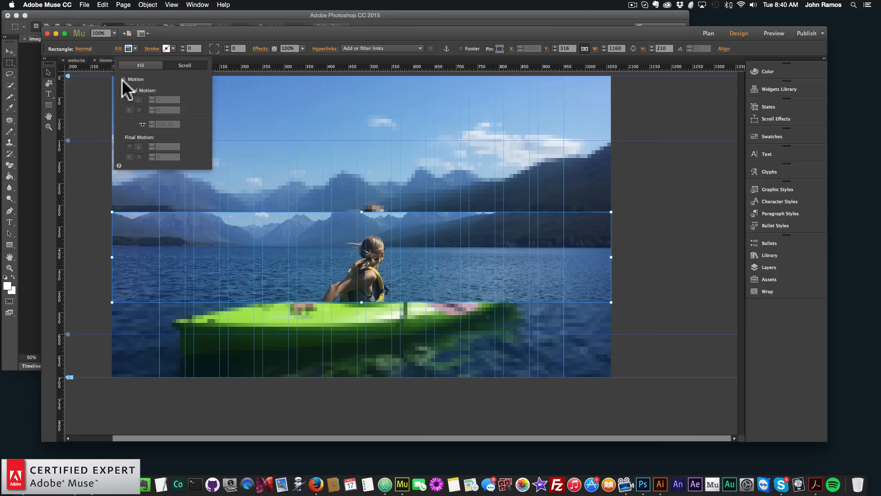
left_click(123, 79)
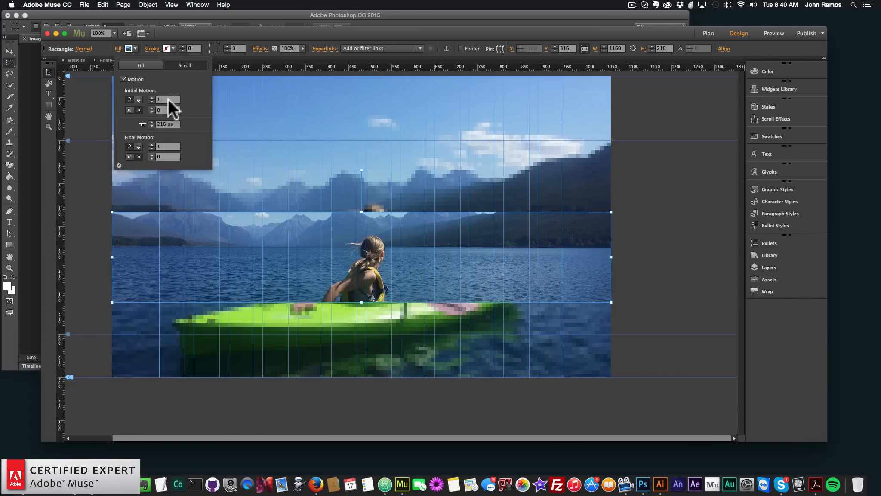
type("0")
key("Return")
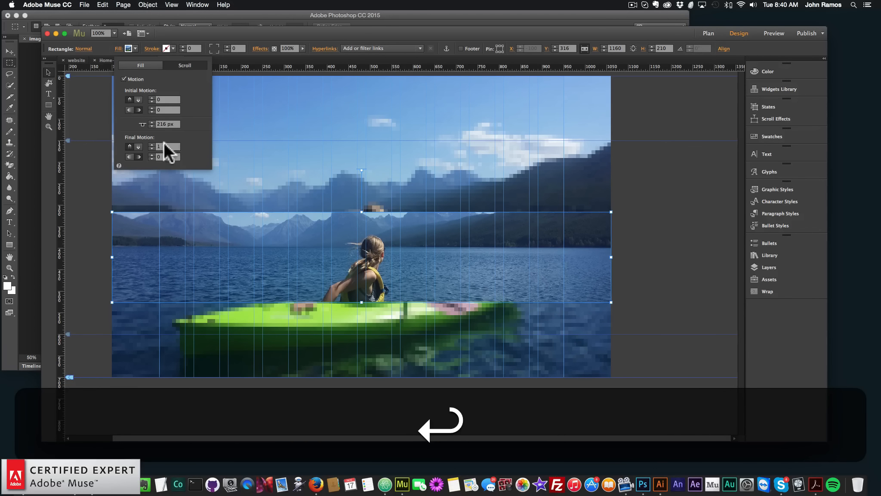
type("0")
key("Return")
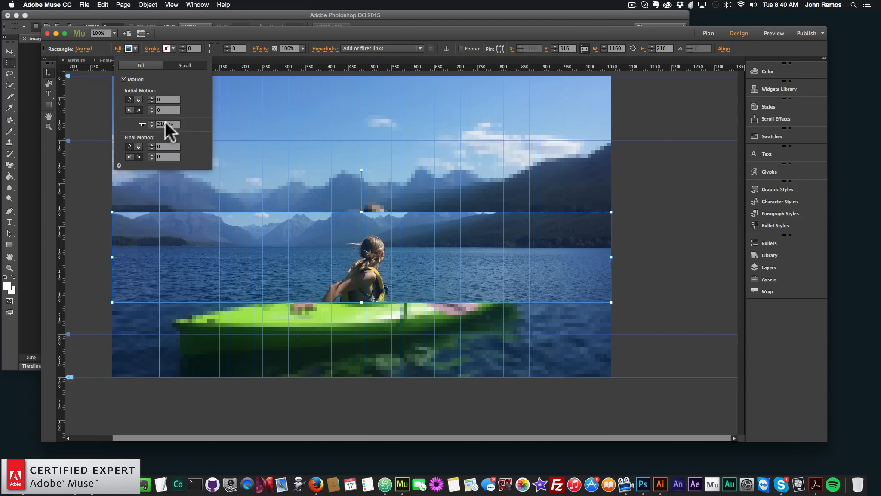
left_click(82, 174)
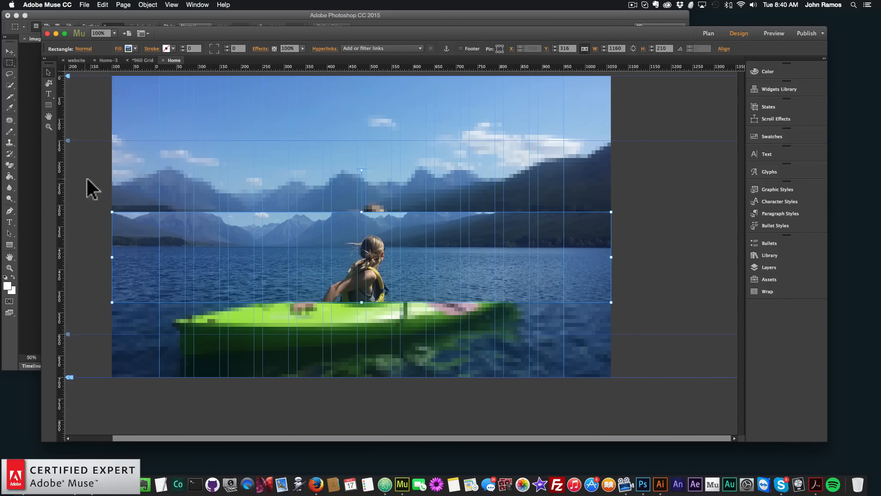
Preview the page in the browser to check how the fixed clear image lines up with the pixelated background, and return to Adobe Muse.
left_click(81, 9)
left_click(115, 143)
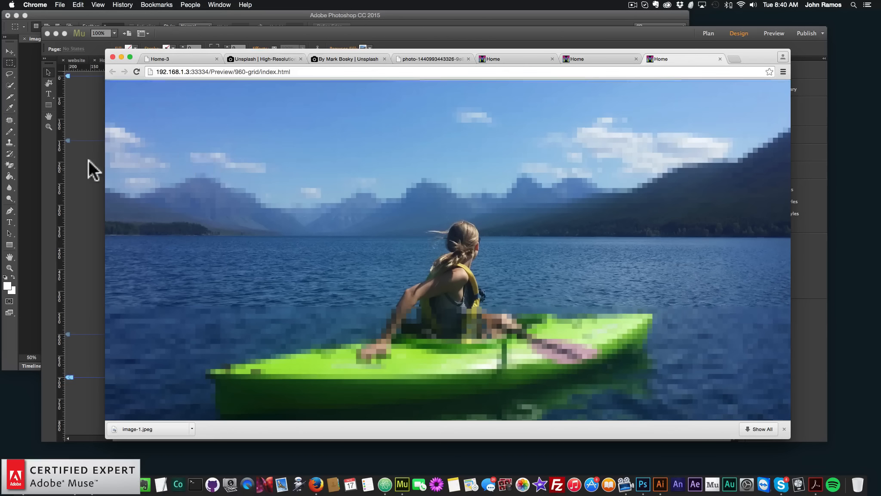
left_click(88, 160)
Extend the bottom of the page well below the rectangle to make the page longer.
left_click_drag(68, 378, 69, 476)
scroll(100, 314, "down", 2)
scroll(100, 319, "down", 1)
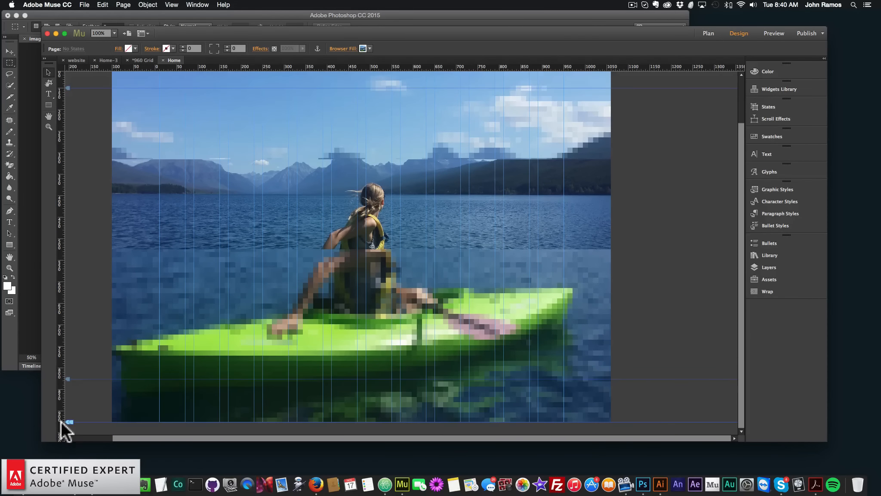
left_click_drag(68, 473, 67, 473)
Move the image-filled rectangle down the lengthened page to about Y 833 and deselect it.
scroll(247, 187, "up", 5)
left_click_drag(254, 177, 295, 364)
scroll(87, 264, "down", 7)
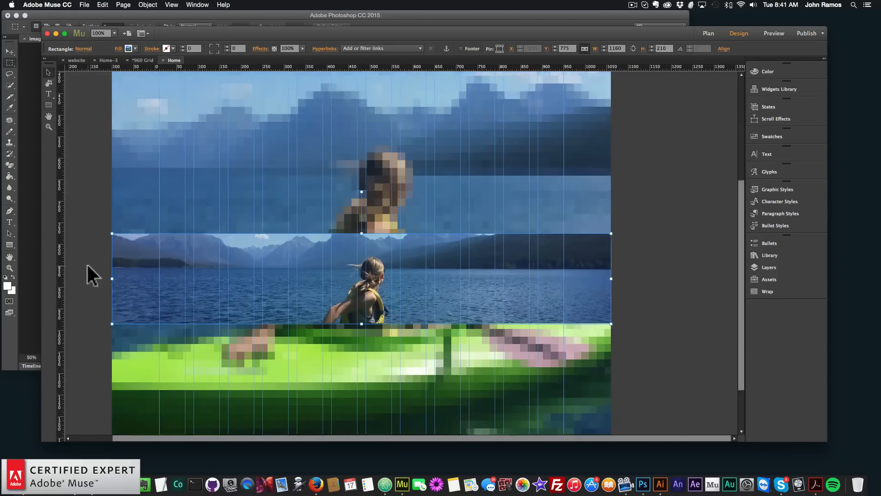
left_click_drag(296, 199, 296, 224)
left_click(108, 194)
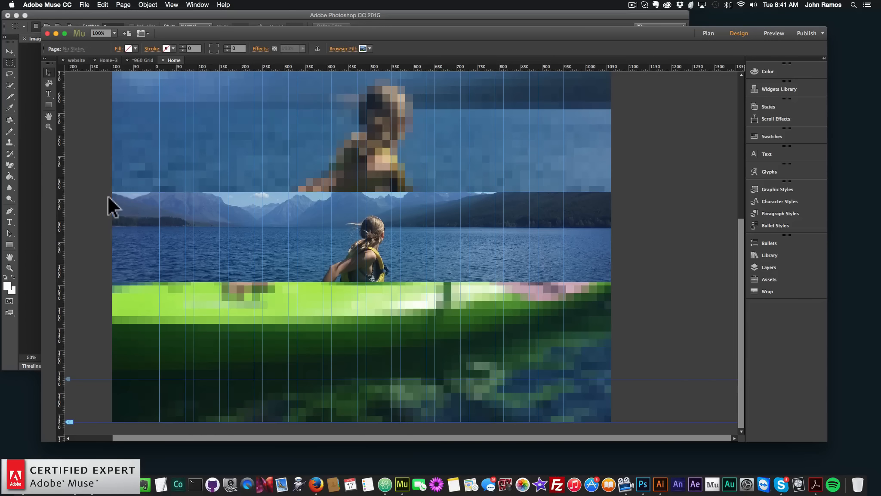
Preview the lengthened page in the browser, examine the clear strip while scrolling, and return to Adobe Muse.
left_click(85, 5)
left_click(113, 139)
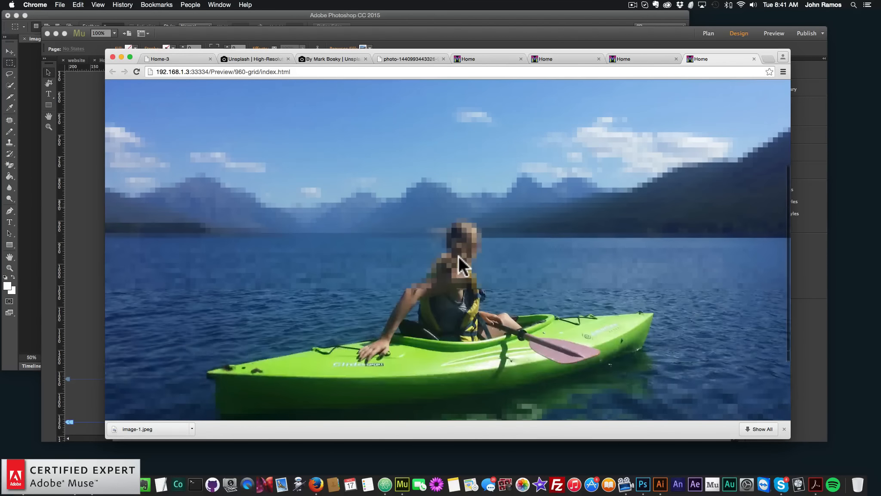
left_click(82, 148)
Set the image-filled rectangle's height to 400, move it slightly up the page, and deselect it.
left_click(381, 225)
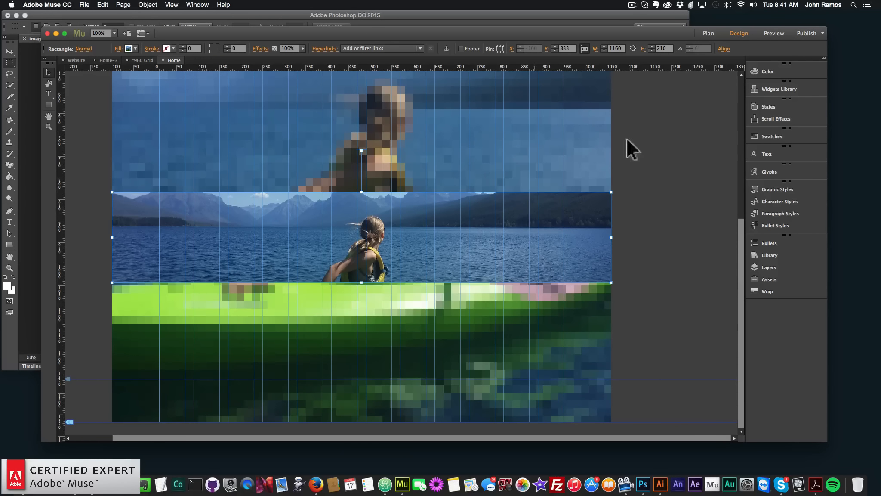
left_click(666, 46)
type("400")
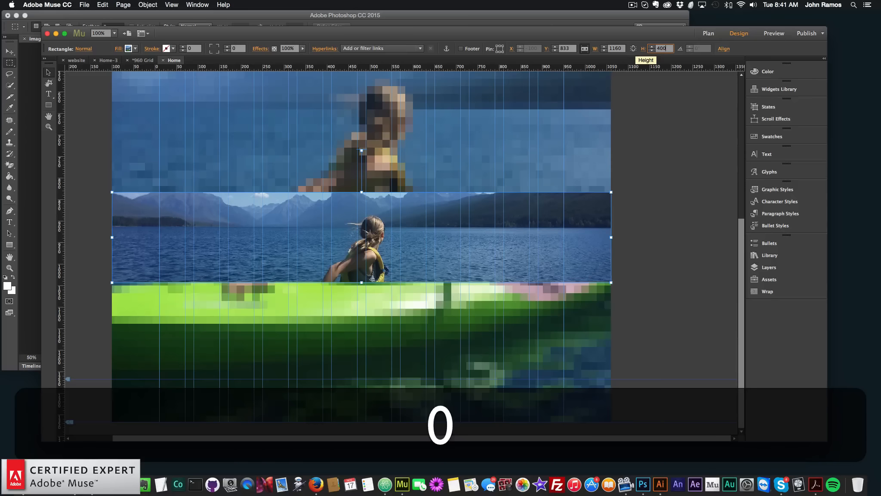
key("Return")
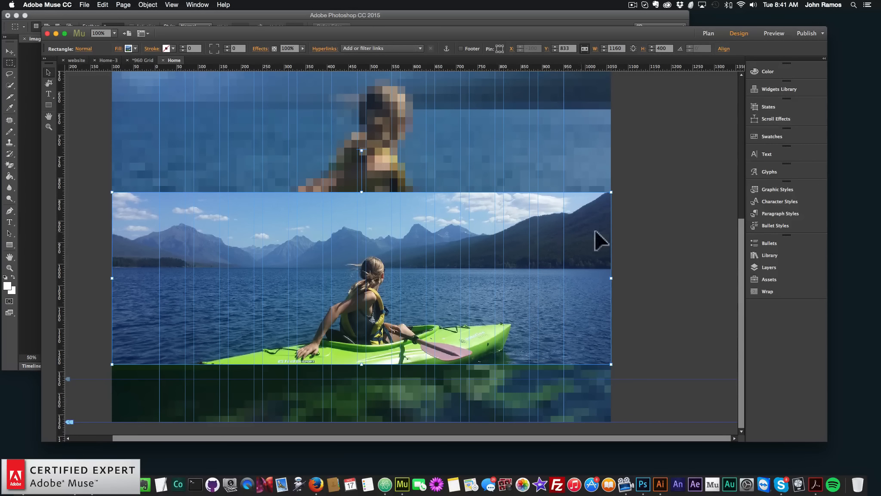
left_click_drag(424, 240, 425, 222)
left_click(615, 232)
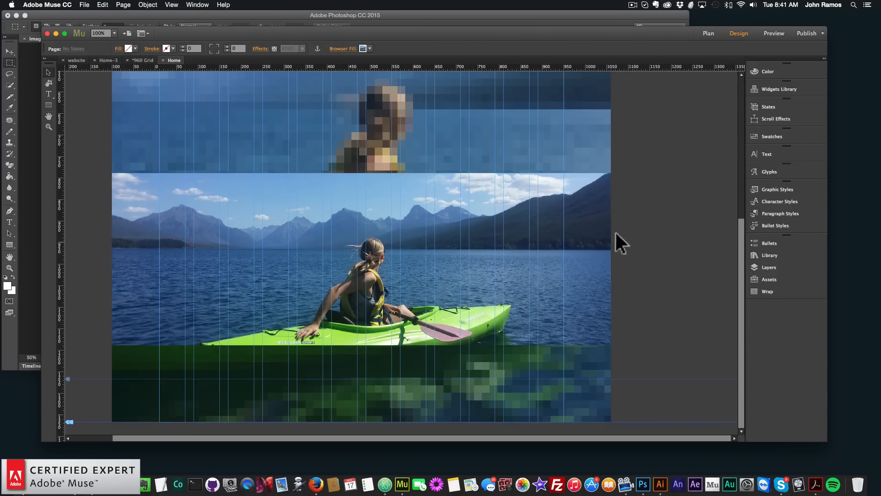
Preview the page in the browser to examine the scroll effect with the taller rectangle, and return to Adobe Muse.
left_click(85, 5)
left_click(123, 139)
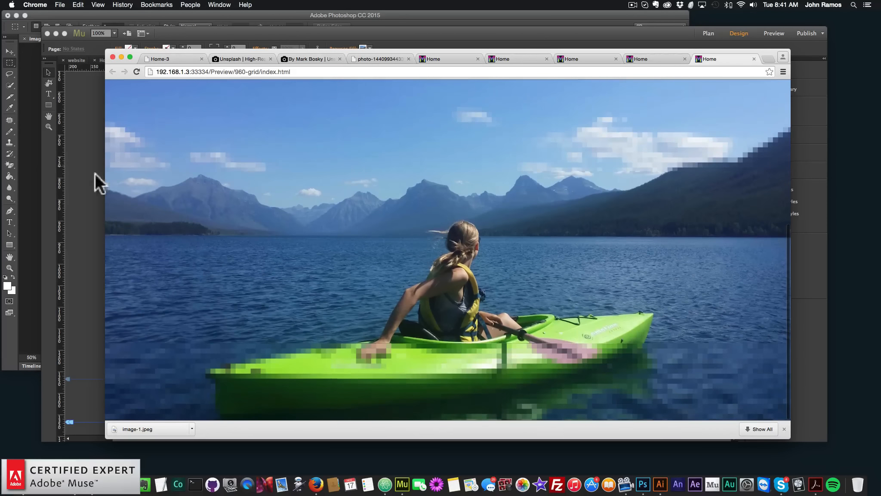
left_click(79, 165)
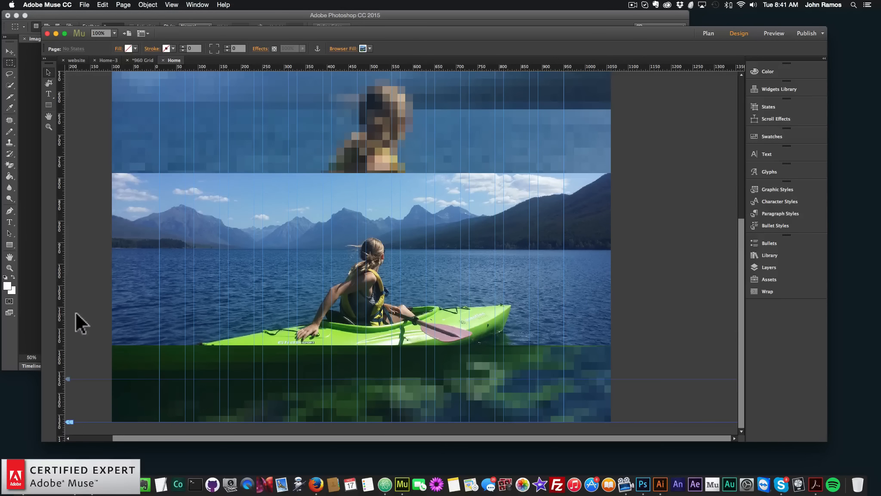
Extend the bottom of the page further down to add more space below the taller rectangle.
left_click_drag(70, 423, 63, 480)
scroll(87, 370, "down", 5)
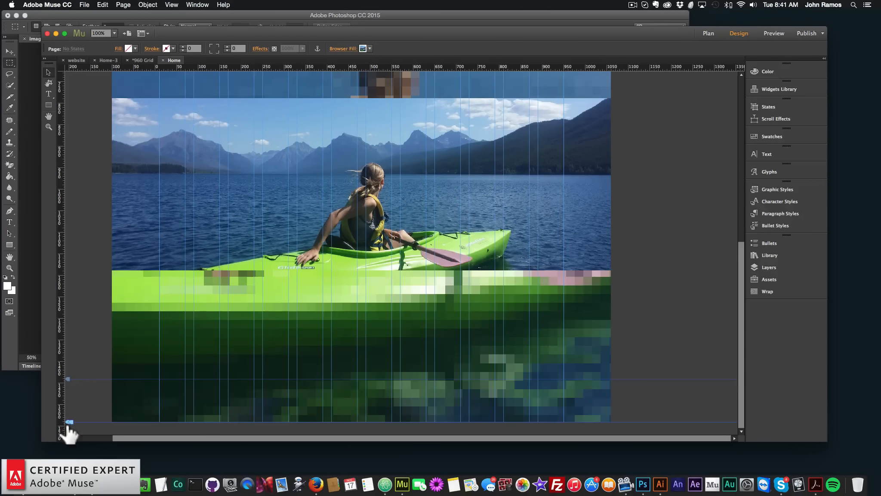
scroll(69, 424, "down", 3)
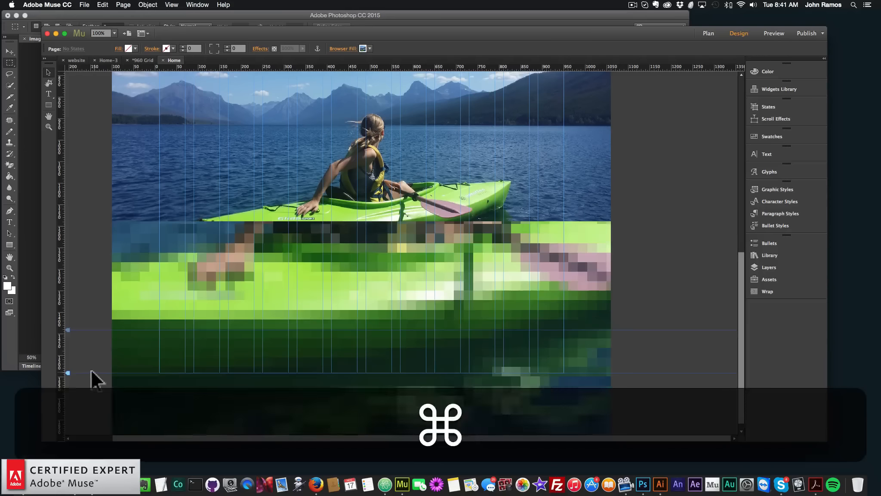
Undo the last page change, extend the page's bottom edge further down, and check the page in a browser preview before returning to Adobe Muse.
key("super+z")
left_click_drag(65, 378, 64, 422)
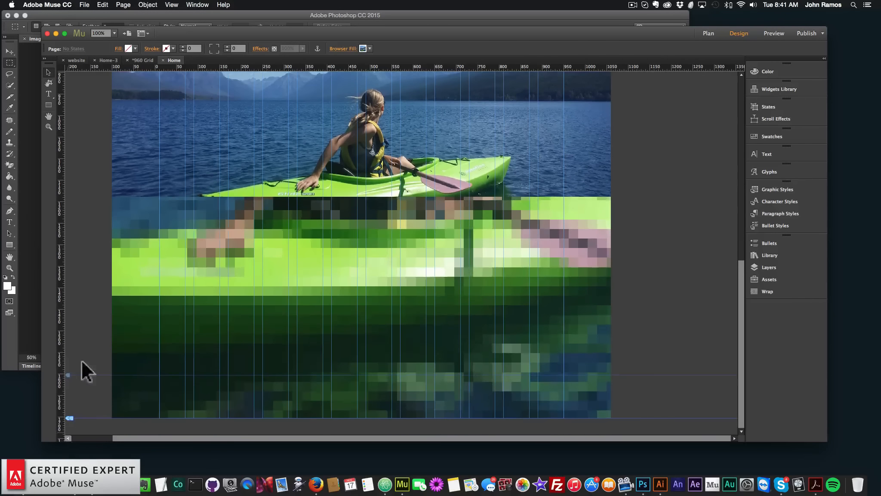
left_click(85, 5)
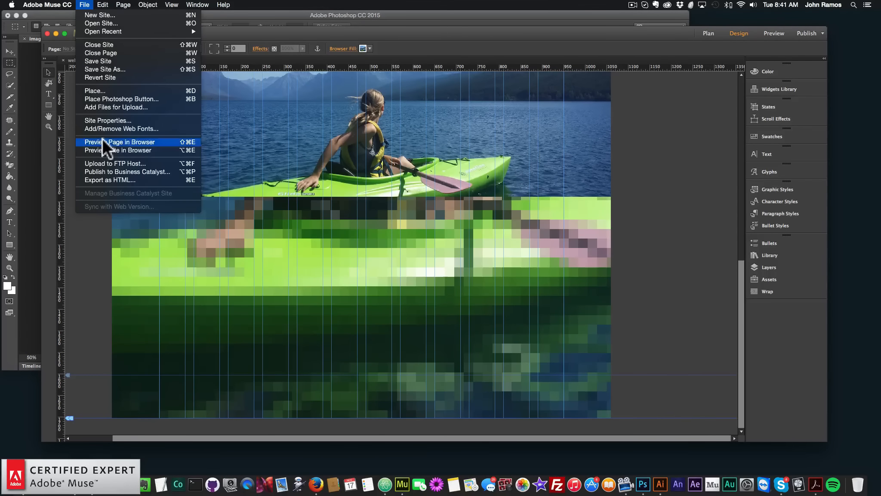
left_click(102, 138)
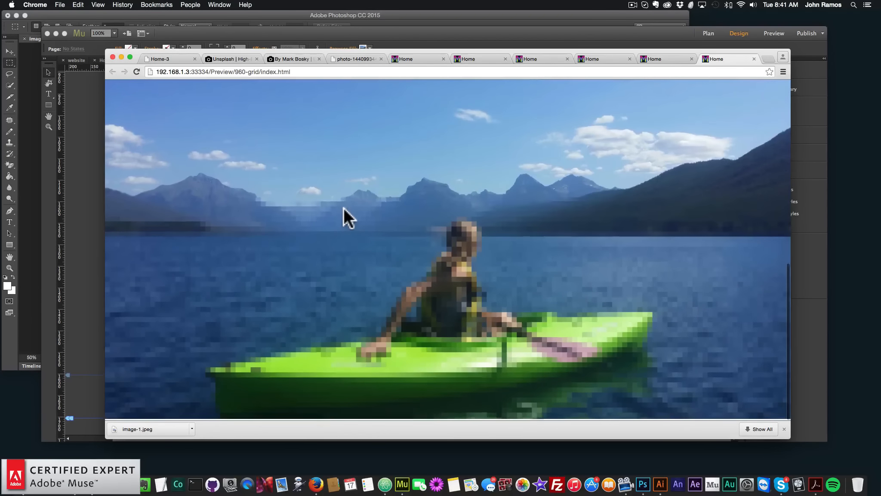
left_click(103, 145)
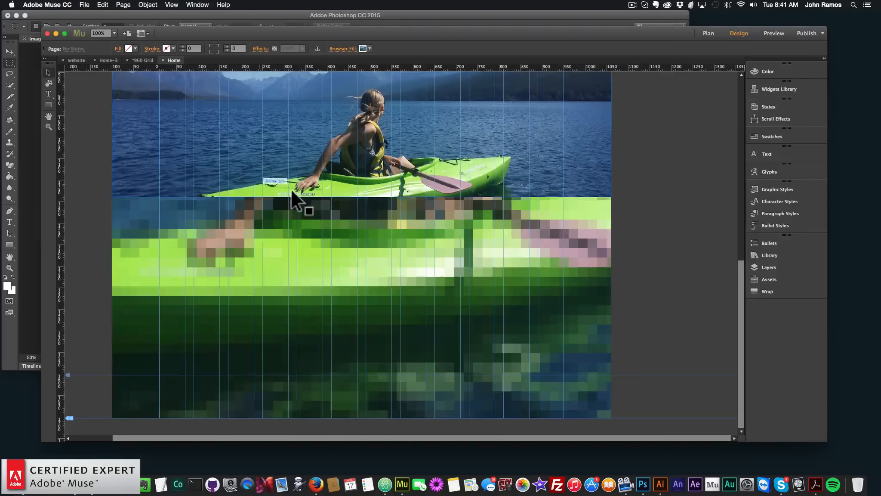
Check the image rectangle's placement on the page against the open Chrome preview, and return to Adobe Muse.
scroll(290, 188, "up", 3)
left_click(336, 223)
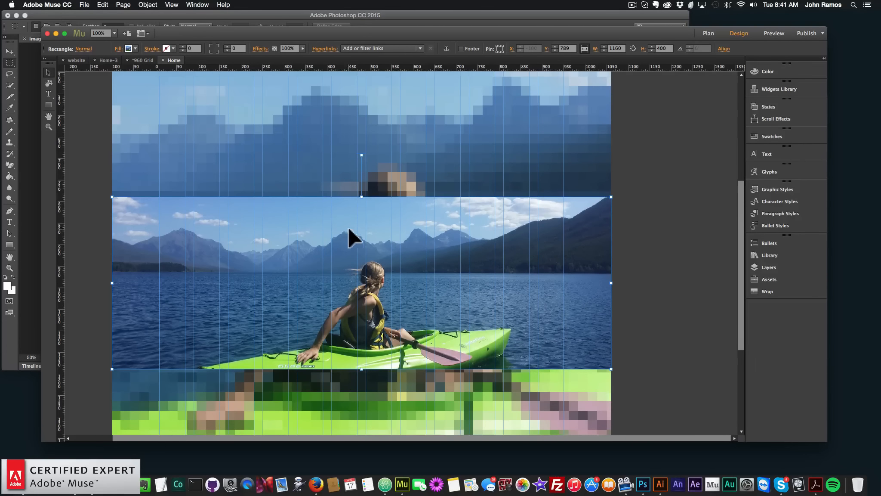
scroll(348, 227, "up", 5)
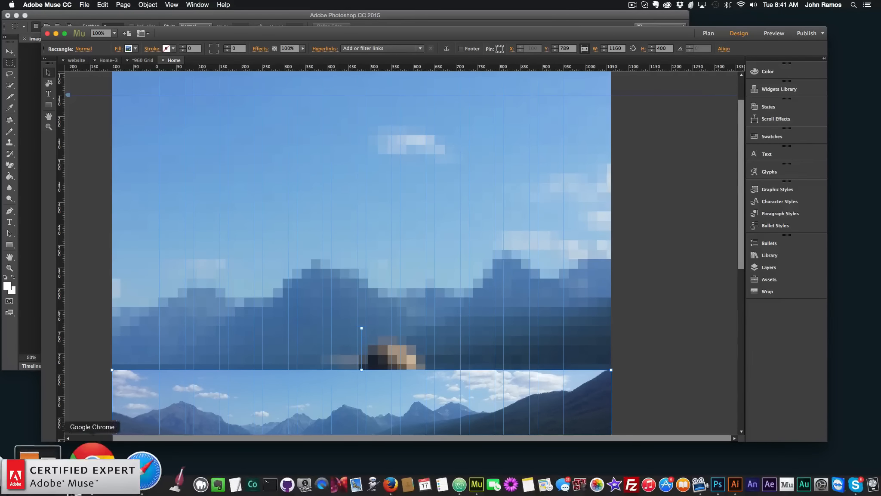
left_click(92, 481)
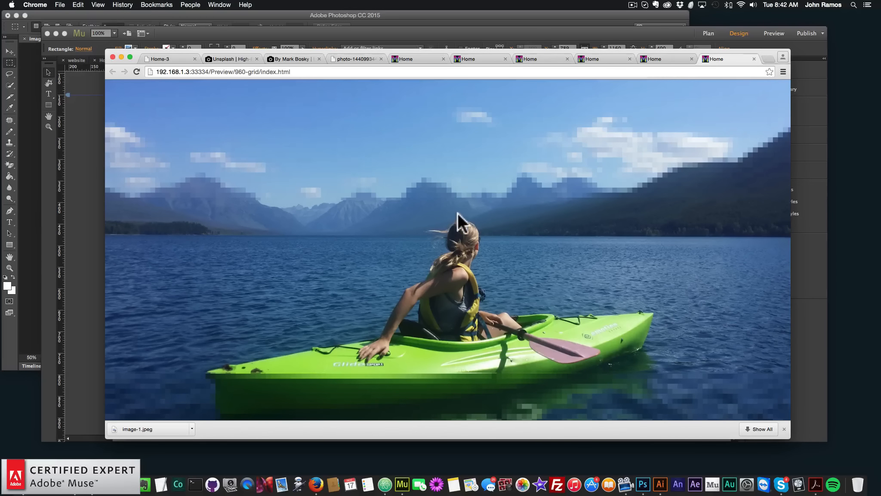
left_click(77, 196)
Enable scroll motion on the kayak rectangle with an initial vertical speed of 1 and a key position of 550 px.
scroll(346, 275, "down", 5)
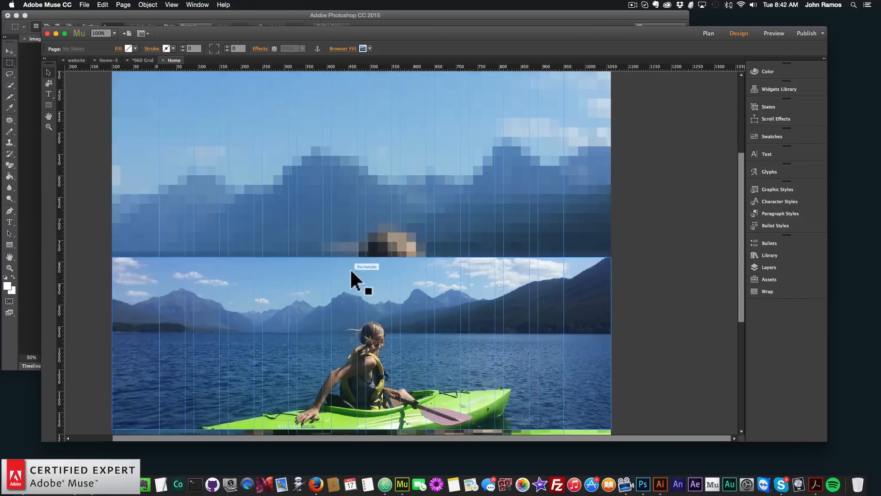
left_click(389, 297)
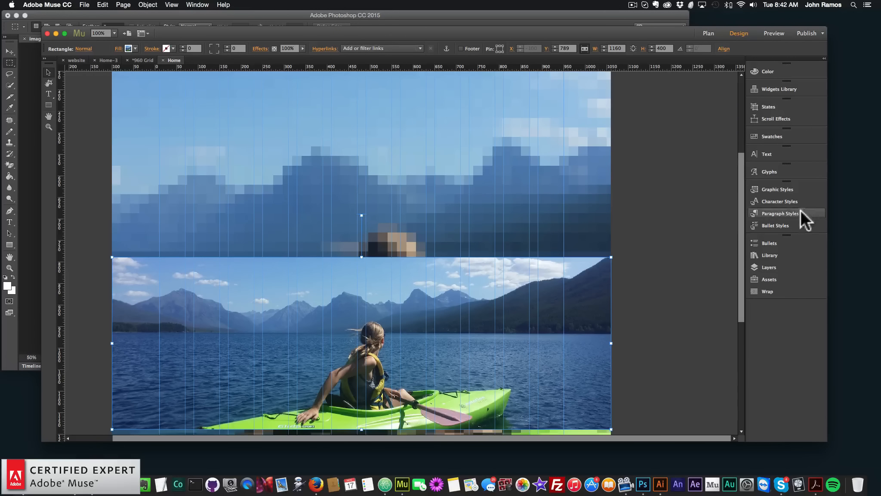
left_click(763, 118)
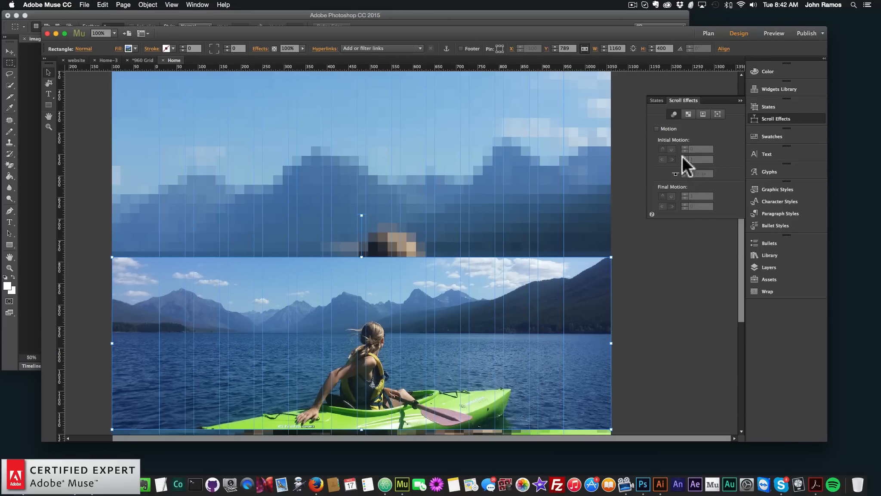
left_click(656, 128)
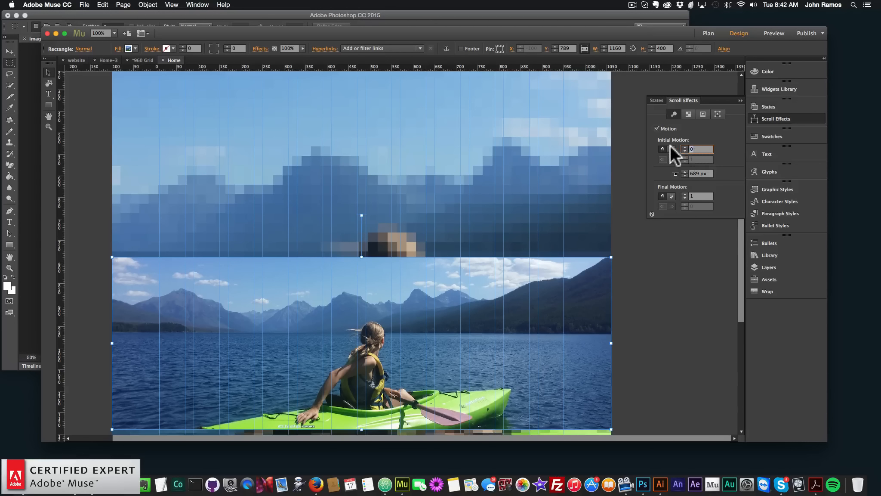
type("1")
key("Return")
left_click_drag(361, 214, 366, 155)
Set the kayak rectangle's final vertical motion speed to 0 and deselect it.
left_click(691, 195)
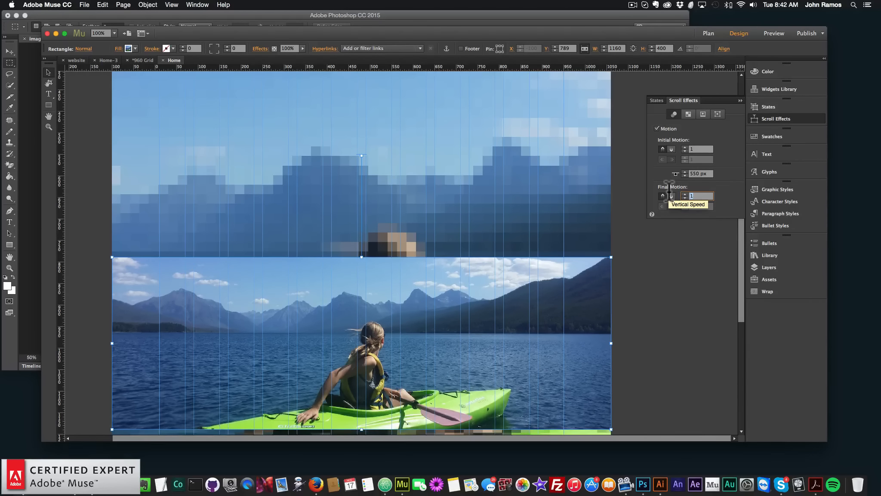
type("0")
key("Return")
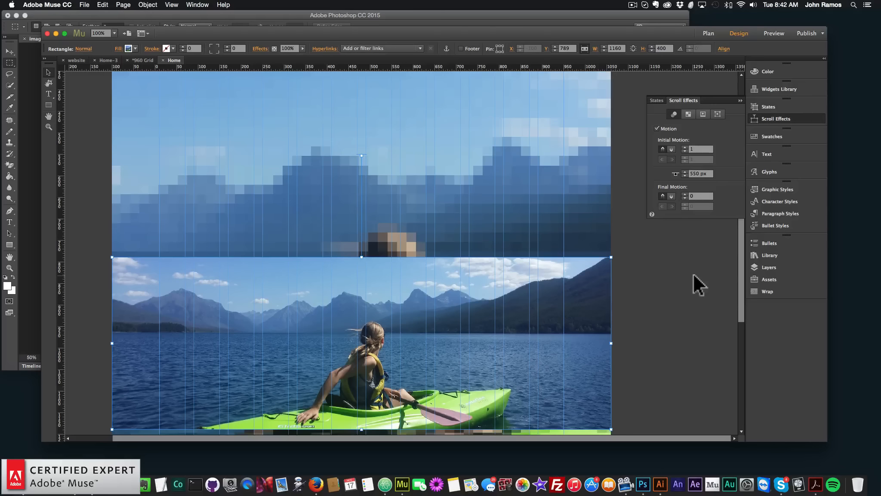
left_click(693, 273)
Preview the page in the browser to examine the rectangle's scroll motion, and return to Adobe Muse.
left_click(84, 5)
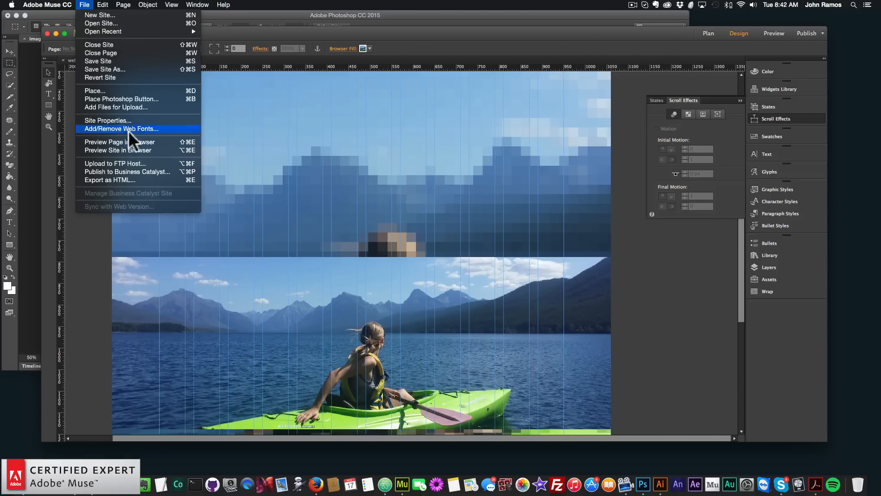
left_click(126, 142)
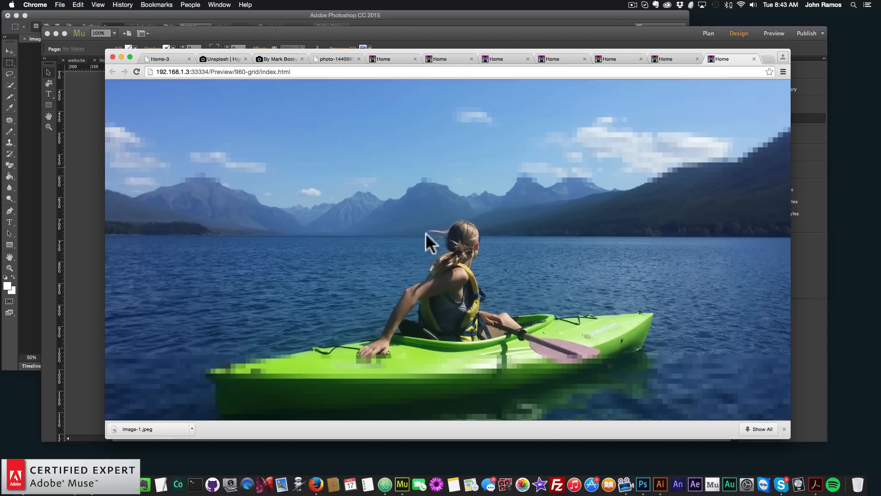
scroll(470, 271, "up", 10)
left_click(84, 261)
Extend the kayak rectangle's bottom edge slightly downward, deselect it, and examine the result in a browser preview.
left_click(332, 304)
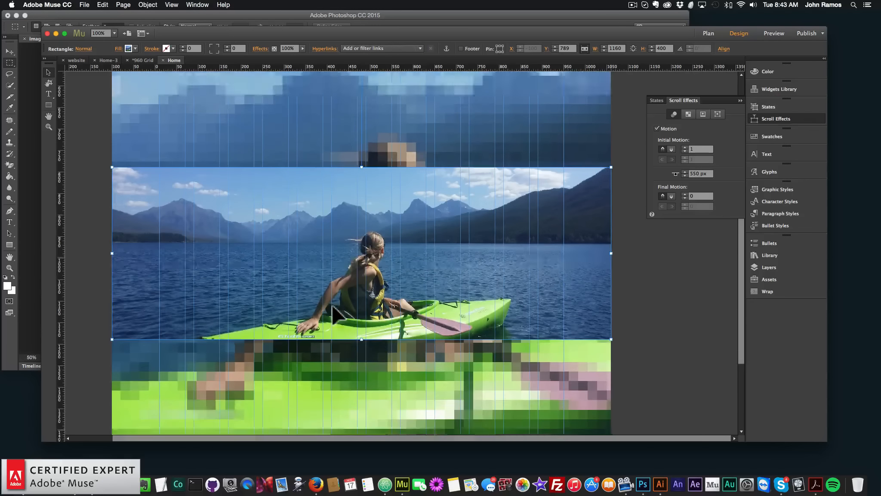
scroll(344, 307, "down", 2)
scroll(361, 317, "down", 2)
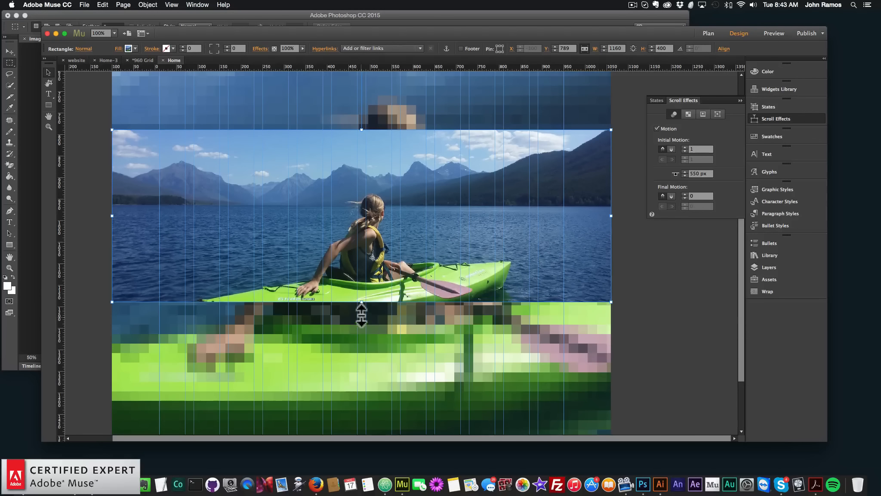
scroll(361, 314, "up", 1)
left_click_drag(361, 319, 362, 328)
left_click(109, 244)
left_click(85, 4)
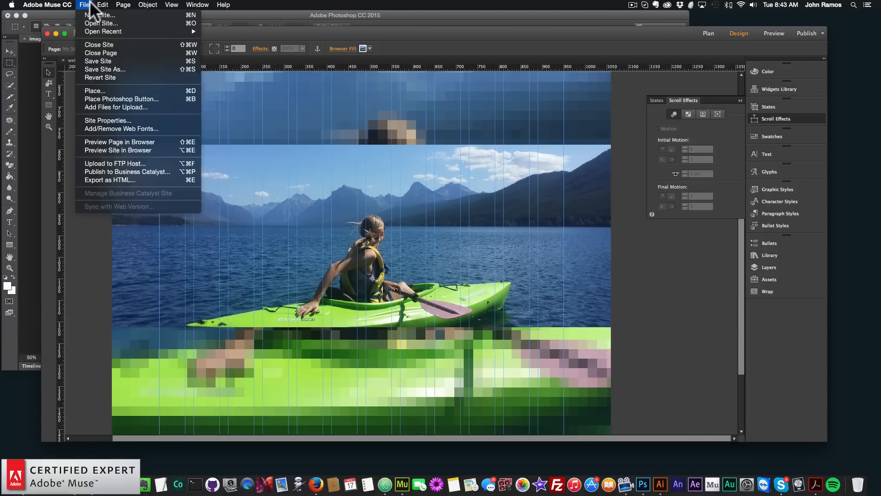
left_click(120, 149)
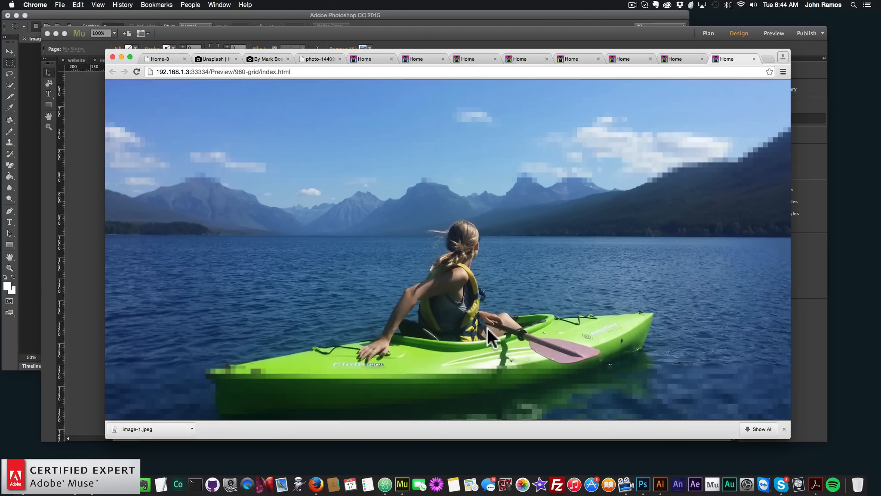
Open museforyoushop.com in a new browser tab and go to its widget shop.
left_click(770, 58)
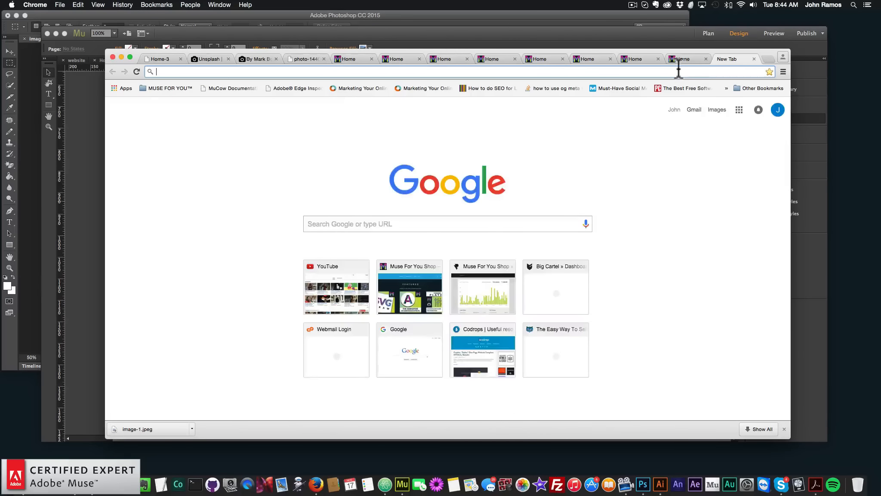
type("museforyoushop.")
key("Return")
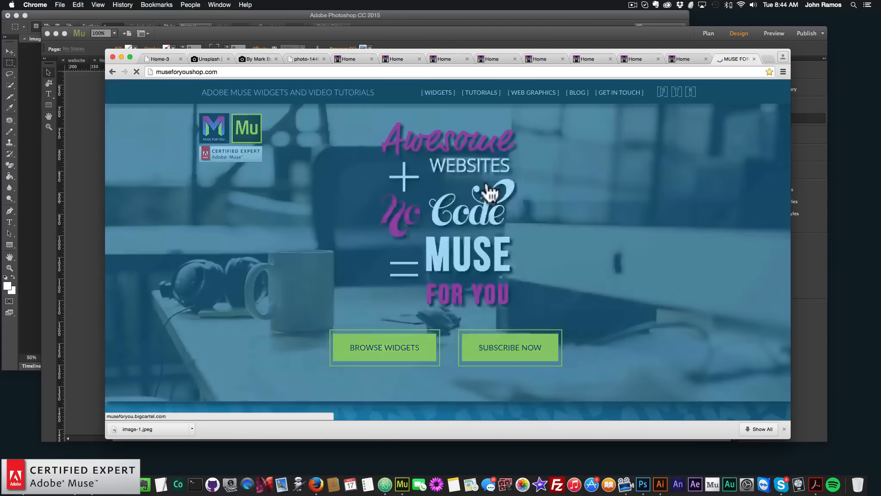
left_click(449, 228)
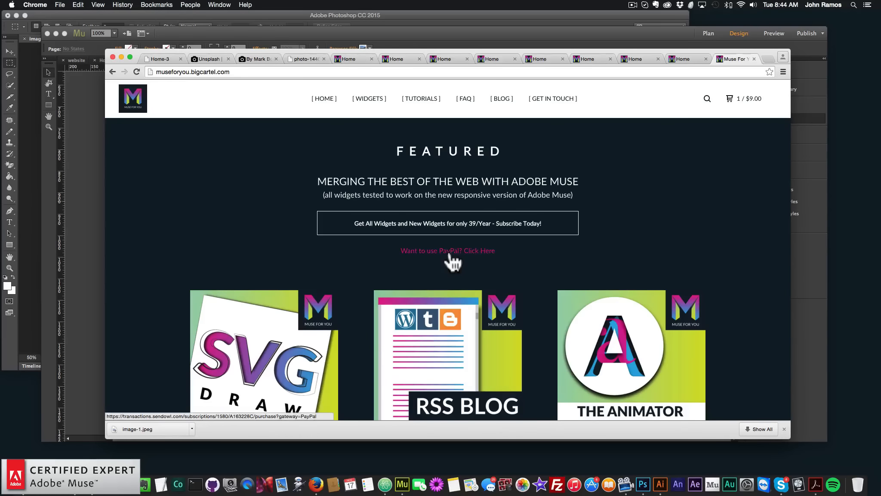
Browse the range of Adobe Muse widgets offered in the Muse For You shop catalogue.
scroll(364, 258, "down", 8)
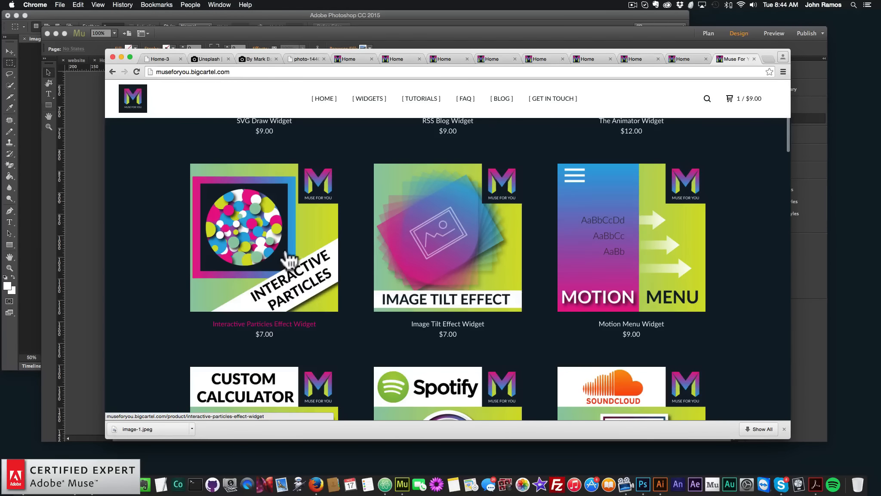
scroll(284, 258, "down", 3)
scroll(287, 258, "down", 13)
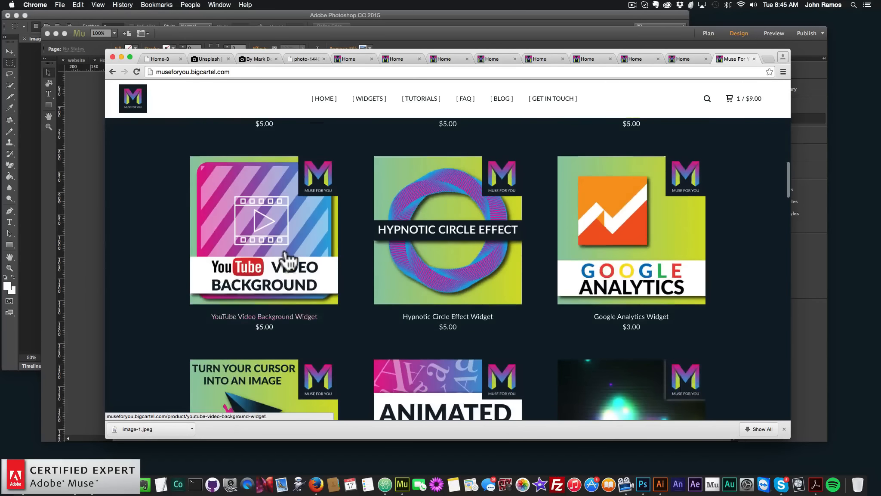
scroll(288, 261, "down", 2)
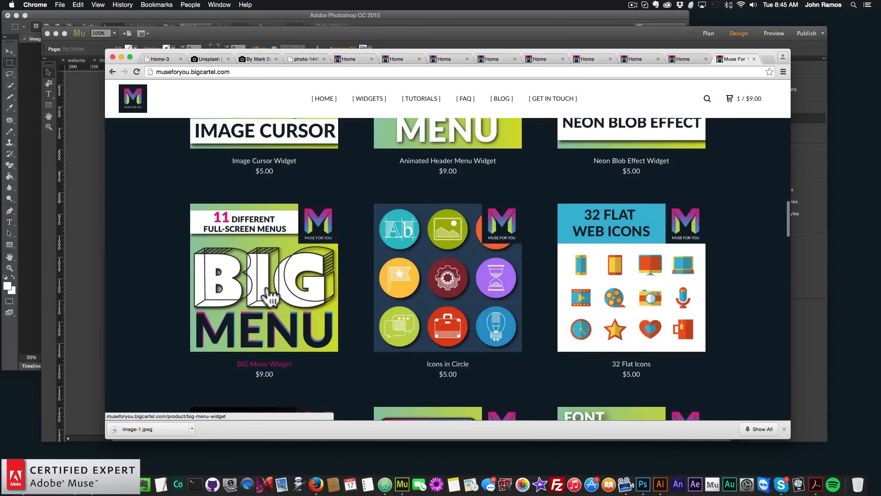
scroll(300, 297, "down", 20)
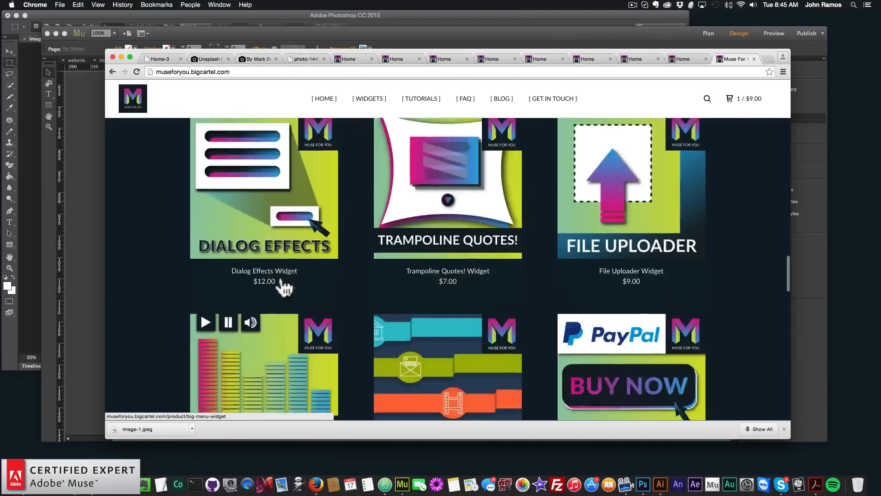
scroll(265, 223, "up", 20)
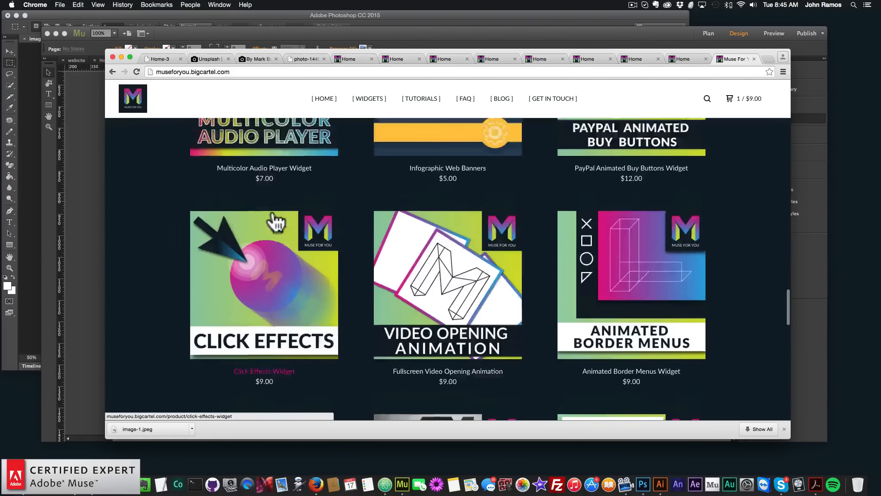
scroll(276, 222, "up", 15)
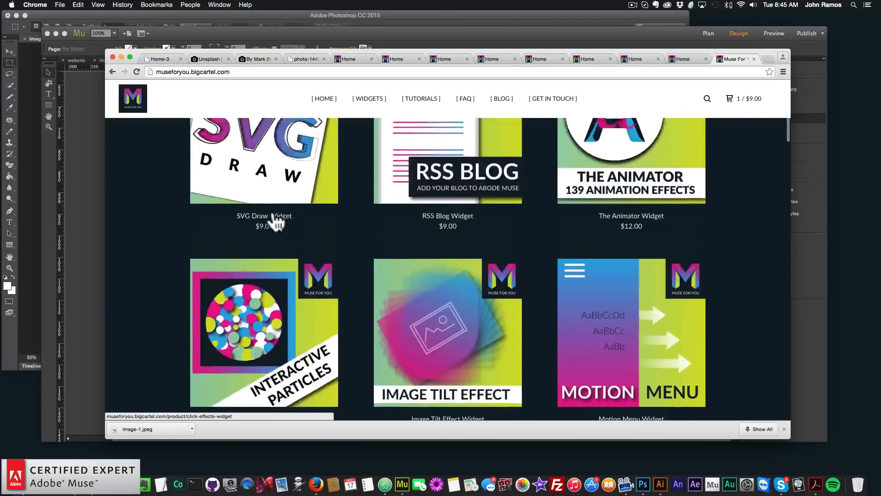
scroll(275, 222, "down", 3)
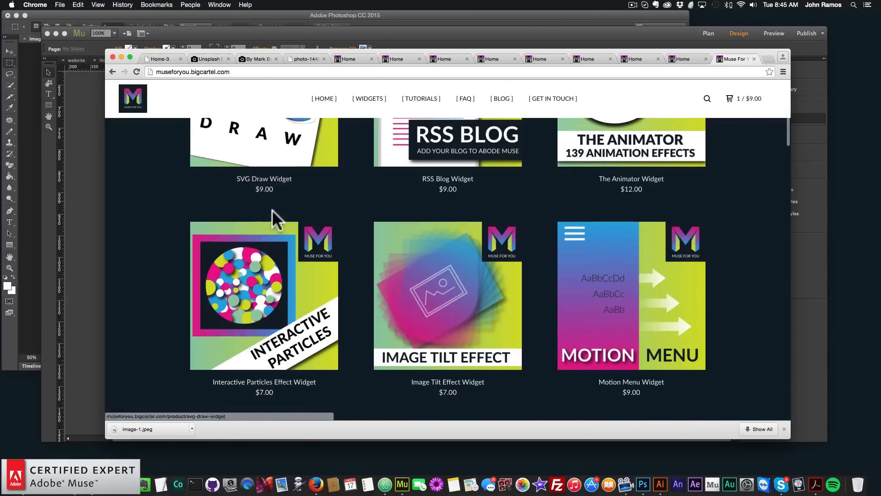
View the Interactive Particles Effect Widget's product page, go back to the catalogue, and return to Adobe Muse.
left_click(281, 284)
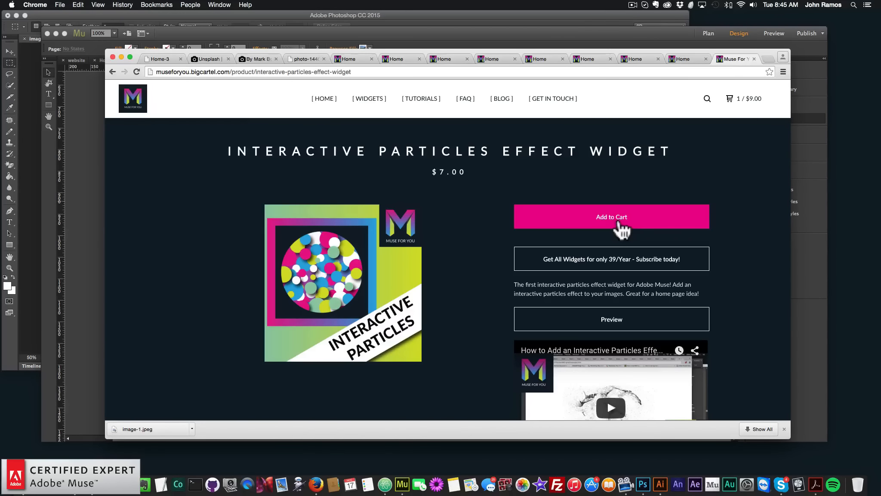
left_click(112, 71)
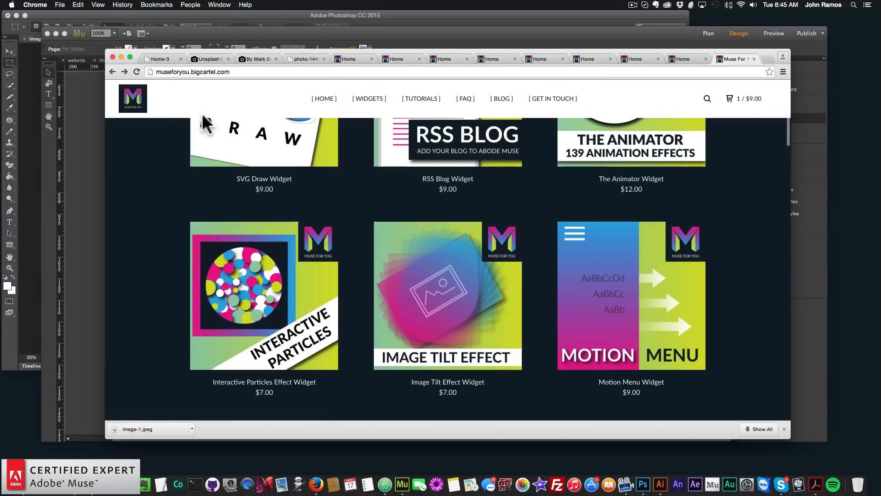
left_click(85, 177)
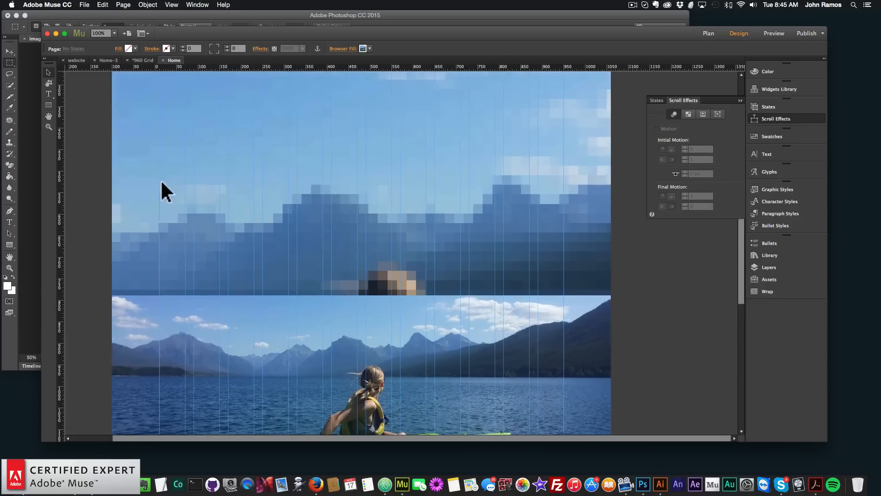
Place the Interactive Particles Effect Widget from the library on the Home page's upper sky area and enlarge it to about 805 by 219 px.
scroll(161, 182, "up", 5)
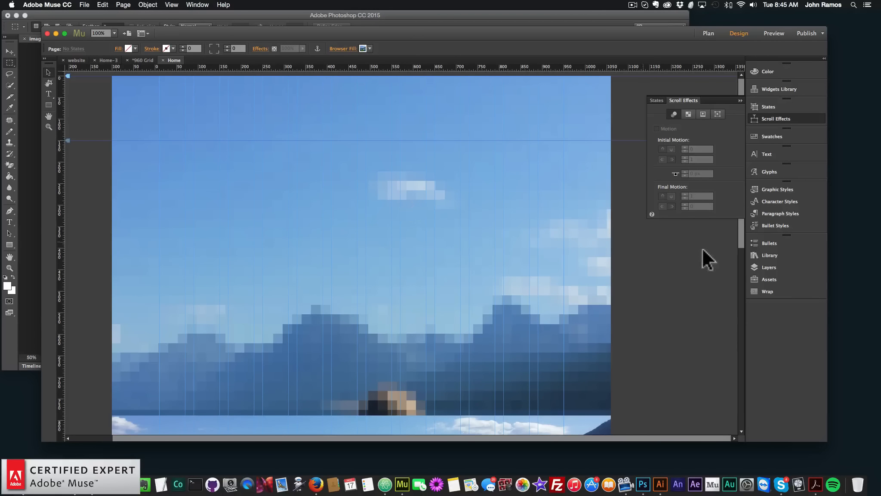
left_click(769, 254)
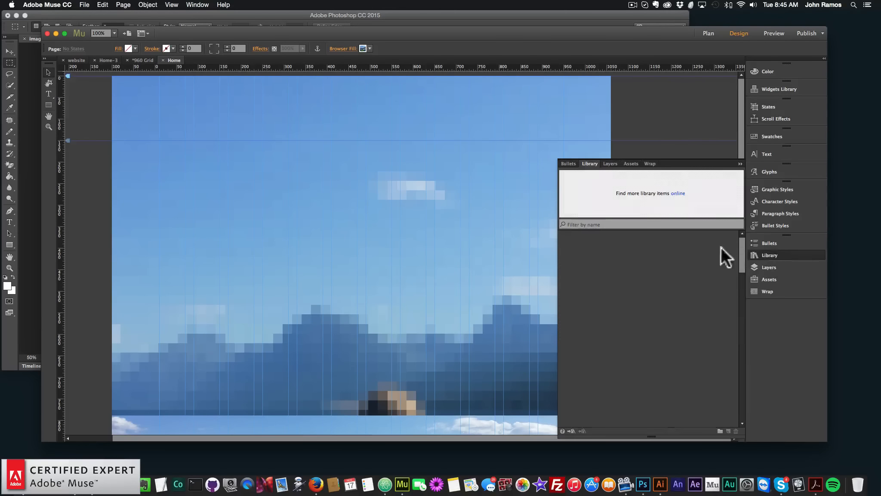
left_click(784, 253)
left_click(197, 5)
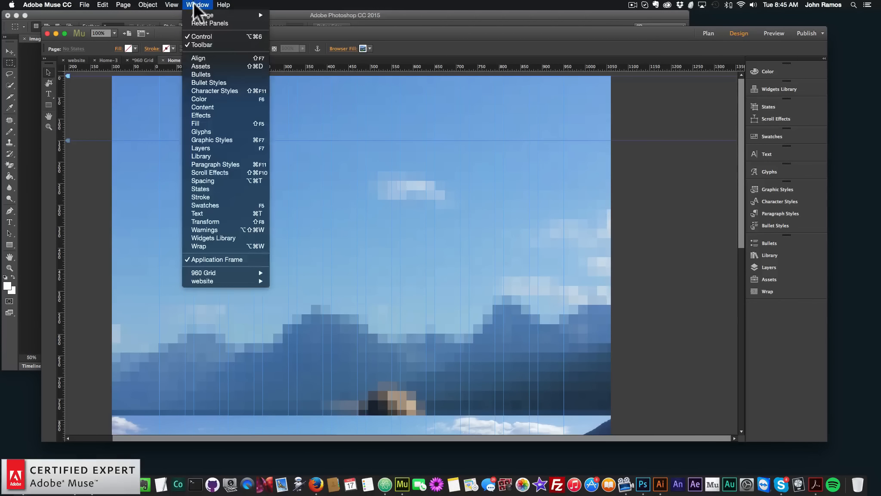
left_click(205, 154)
scroll(689, 247, "down", 15)
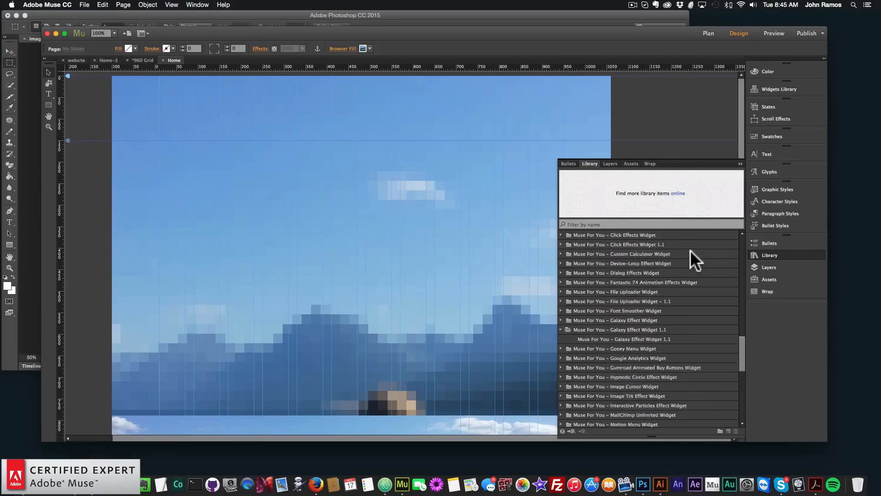
left_click(560, 310)
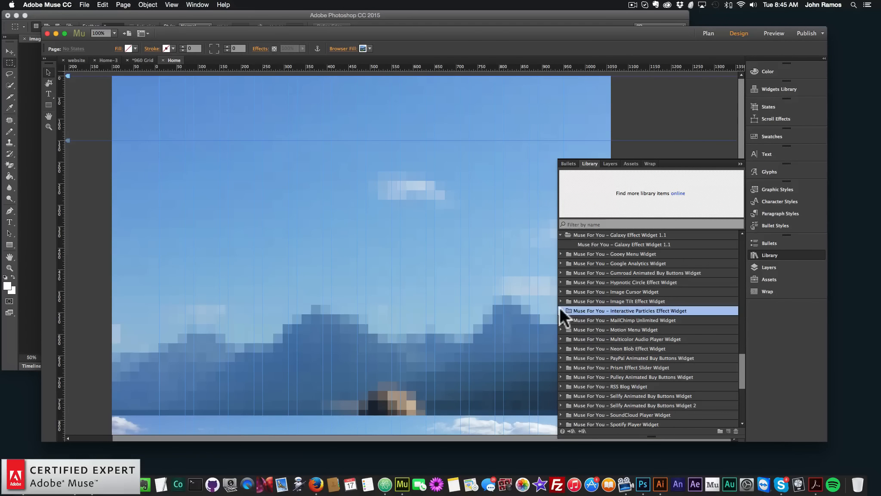
left_click_drag(643, 319, 271, 170)
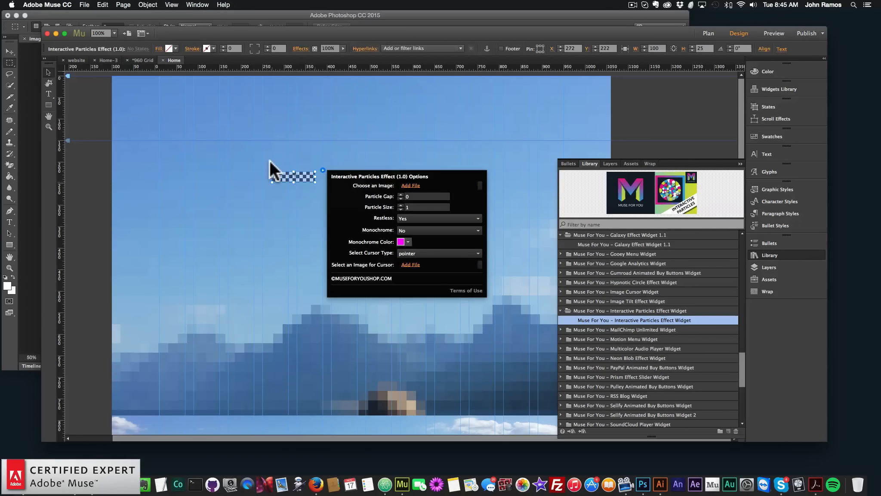
left_click(791, 254)
left_click_drag(301, 178, 540, 235)
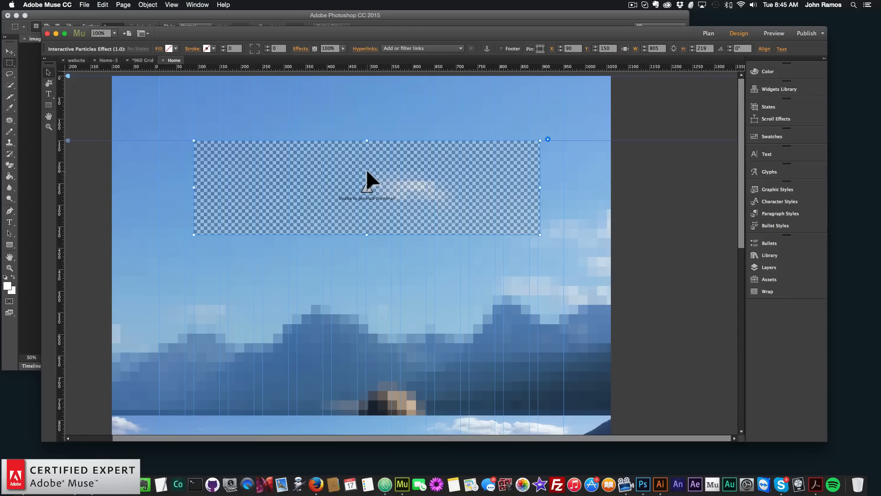
Set re-connect.png from the Pixelated to not pixelated folder as the Interactive Particles Effect widget's image.
left_click(547, 140)
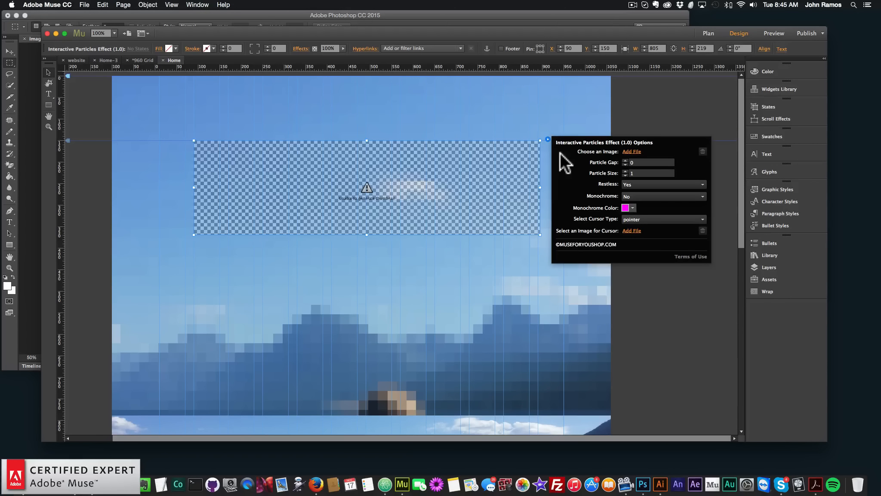
left_click(632, 152)
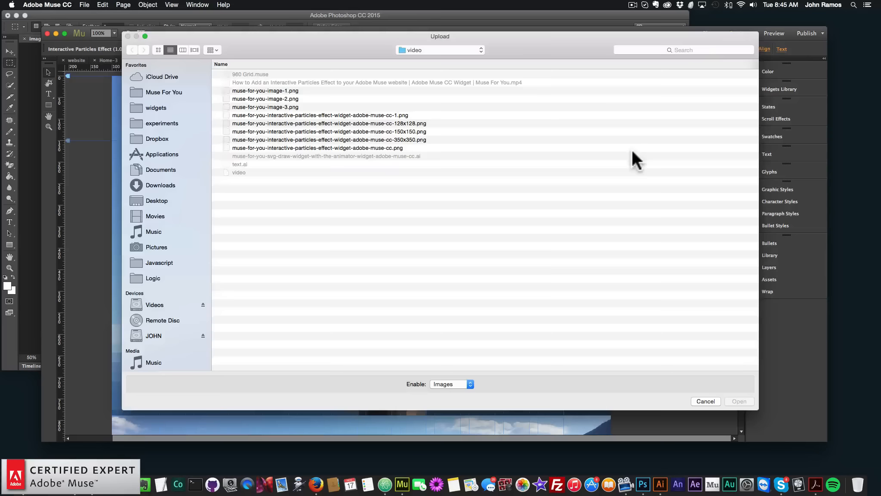
left_click(270, 107)
left_click(437, 50)
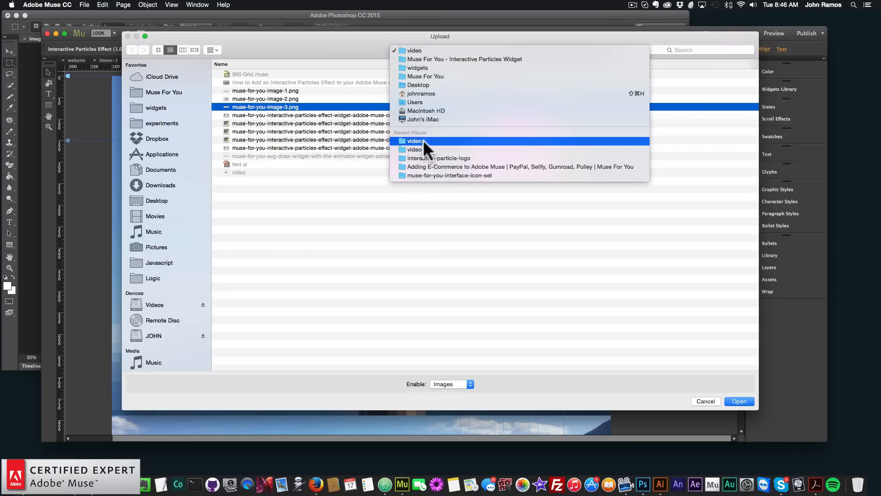
left_click(423, 140)
left_click(424, 50)
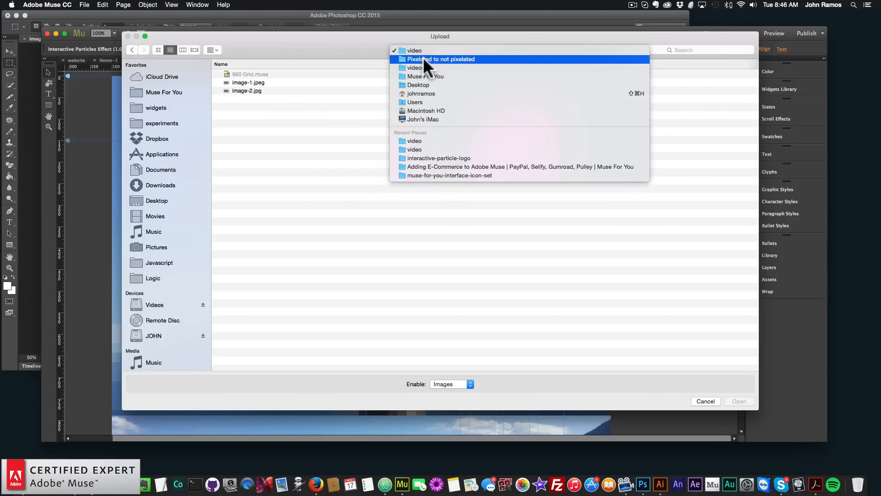
left_click(423, 59)
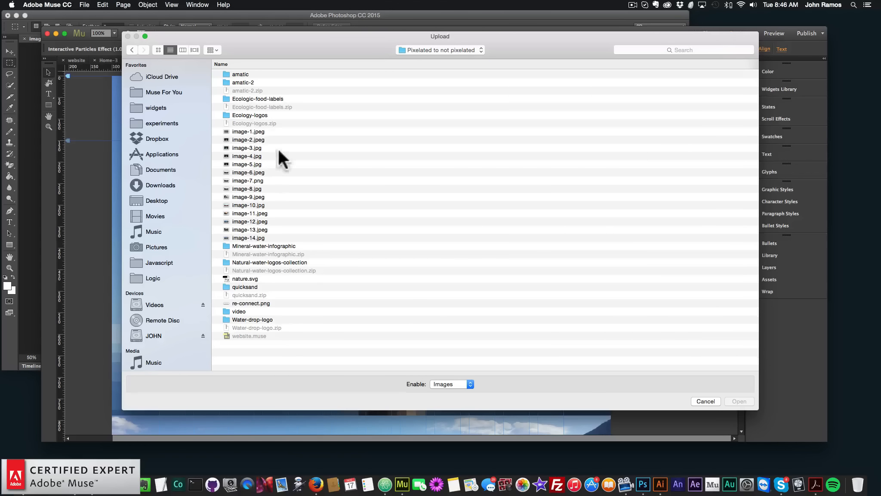
left_click(254, 302)
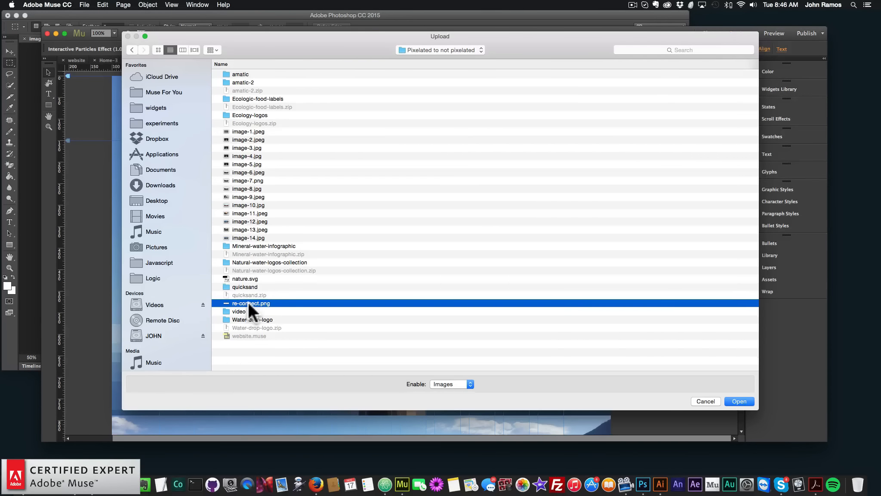
key("Return")
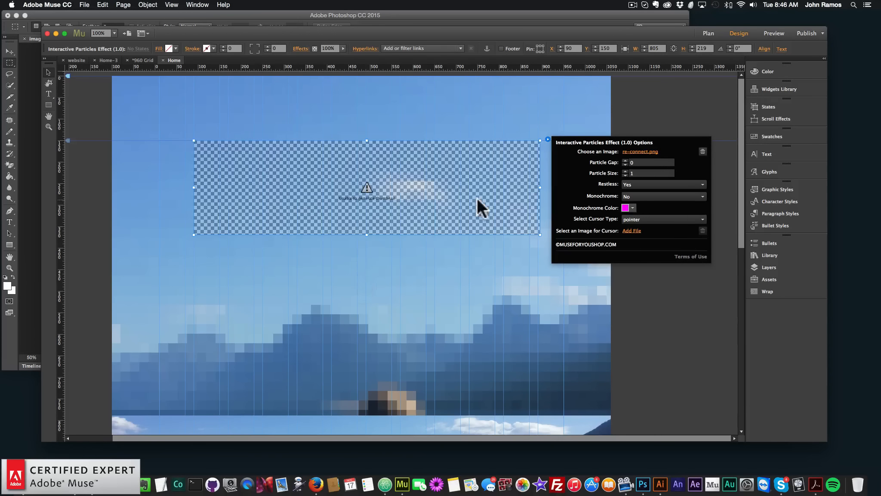
Deselect the particles widget, preview the page in the browser to examine the effect, and return to Adobe Muse.
left_click(637, 295)
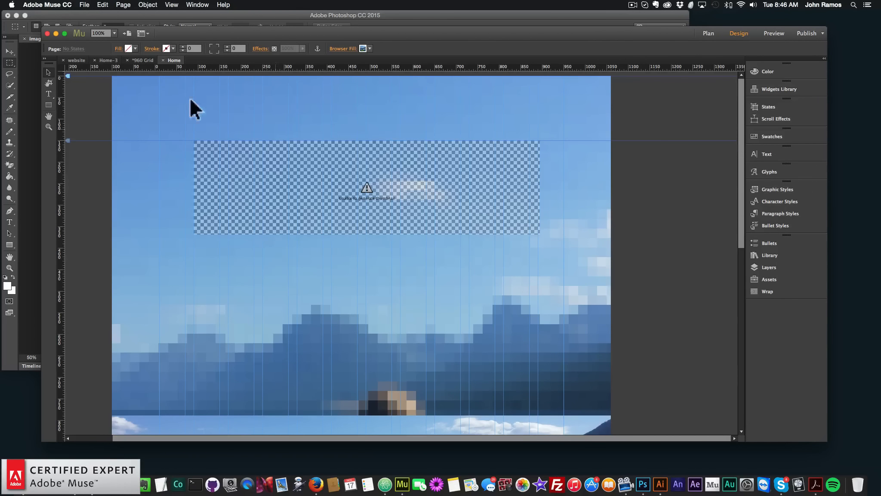
left_click(87, 4)
left_click(119, 143)
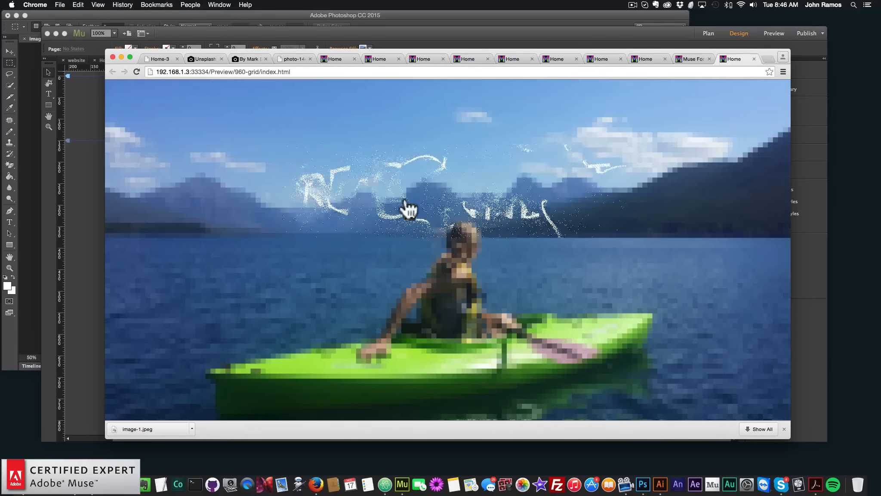
left_click(62, 187)
Stretch the particles widget up to the page's top edge and across the full page width, to about 1160 by 570 px, and deselect it.
left_click(372, 184)
left_click_drag(367, 141, 362, 98)
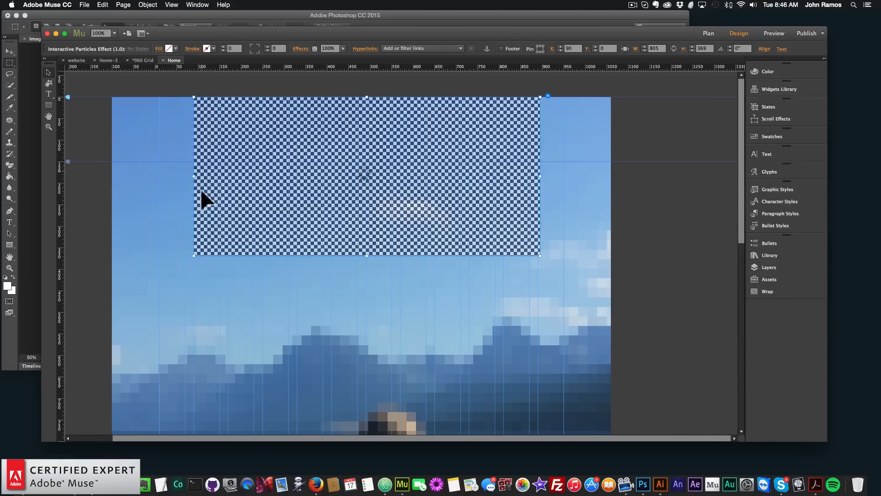
left_click_drag(367, 256, 366, 342)
left_click_drag(540, 220, 611, 219)
left_click_drag(193, 220, 112, 220)
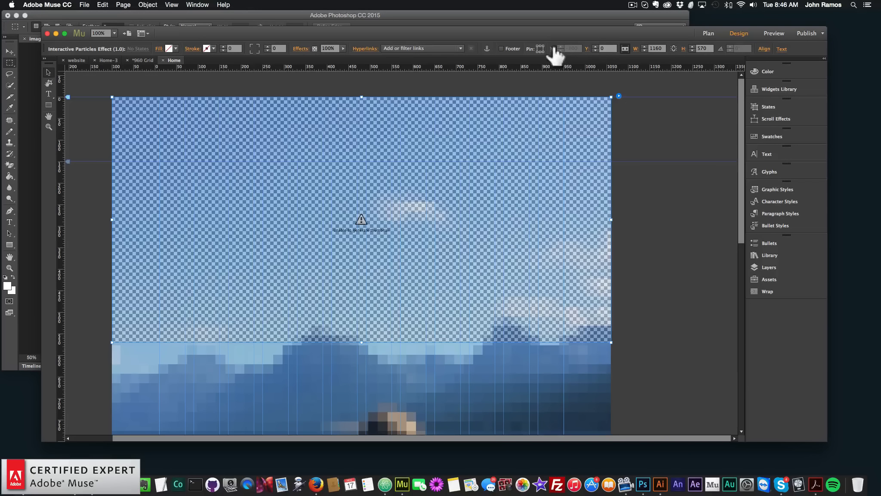
left_click(504, 88)
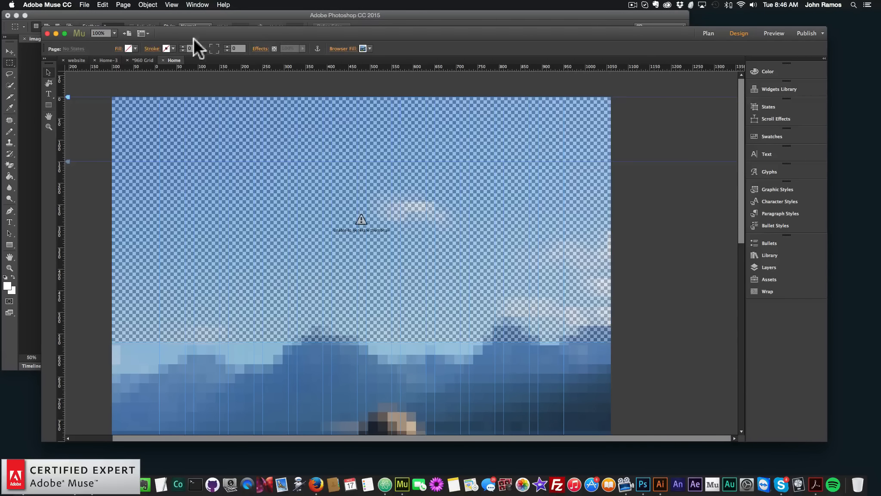
Preview the page in the browser again to examine the enlarged particle effect, and return to Adobe Muse.
left_click(85, 4)
left_click(452, 131)
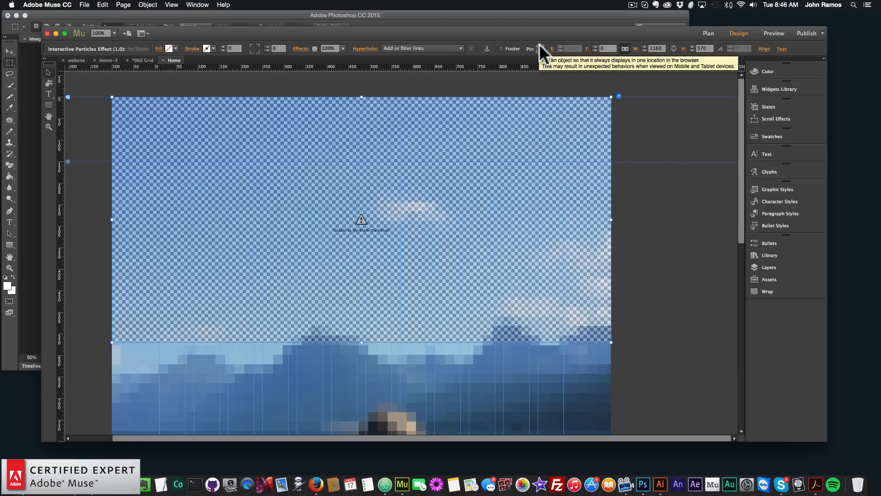
left_click(314, 90)
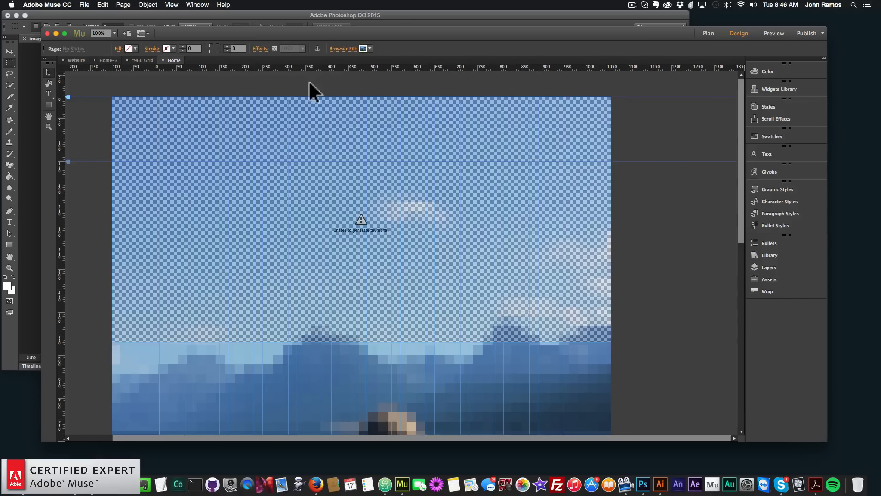
left_click(89, 4)
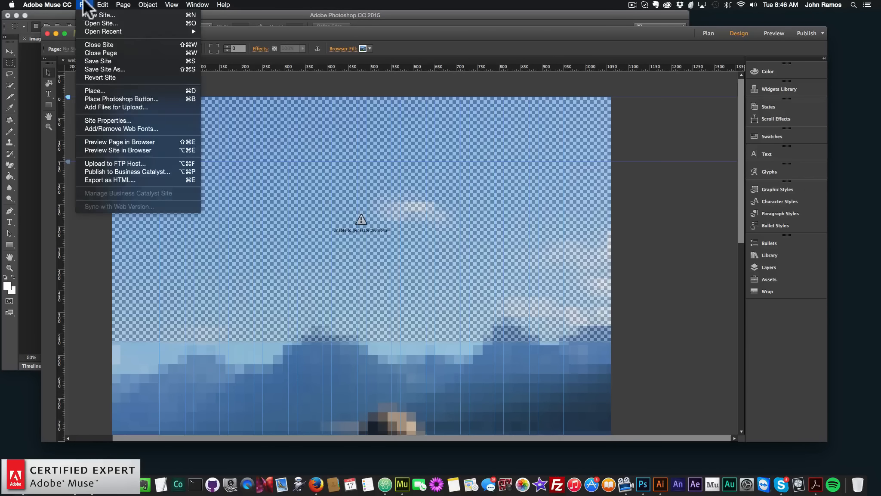
left_click(114, 139)
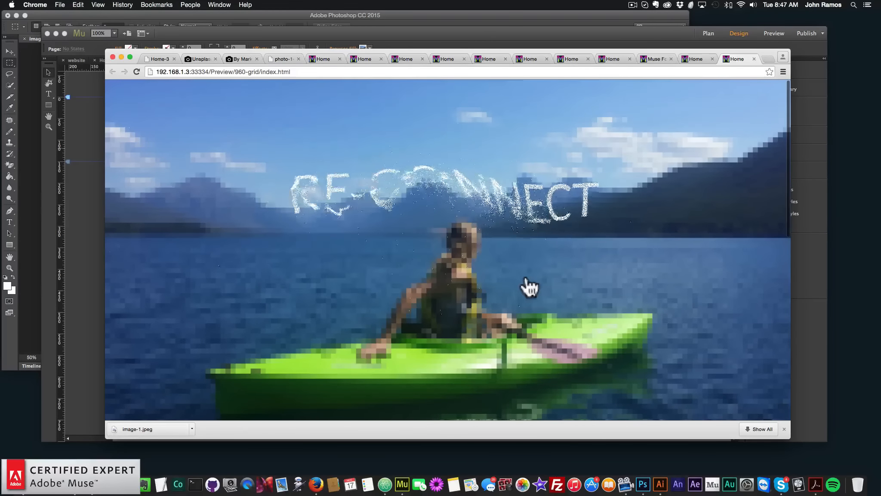
left_click(82, 197)
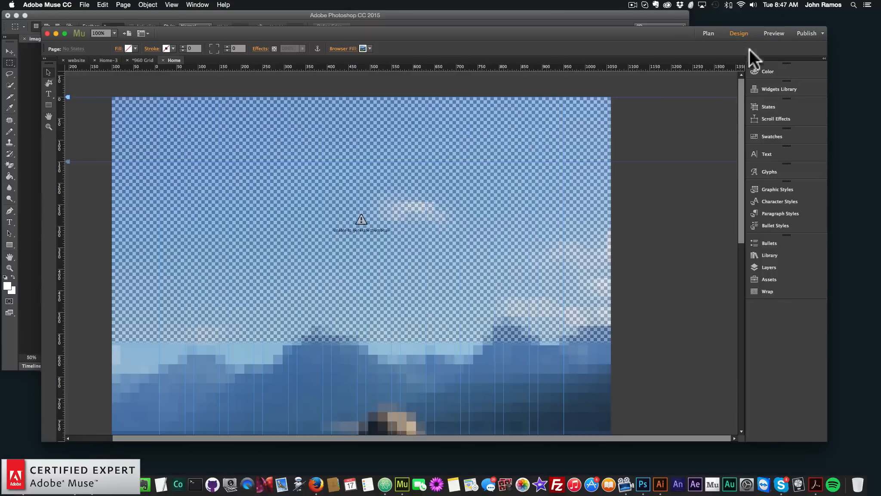
Open the A-Master page for editing and expand the Muse For You – BIG Menu Widget folder in the library.
left_click(706, 33)
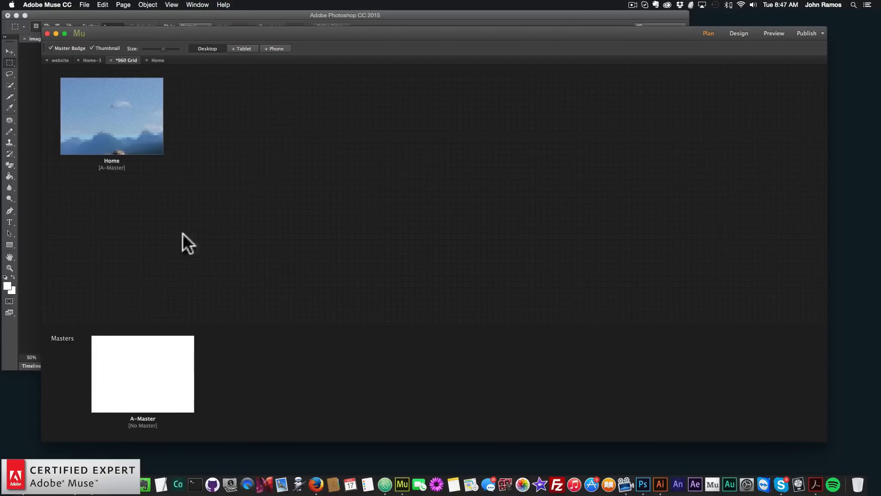
double_click(149, 360)
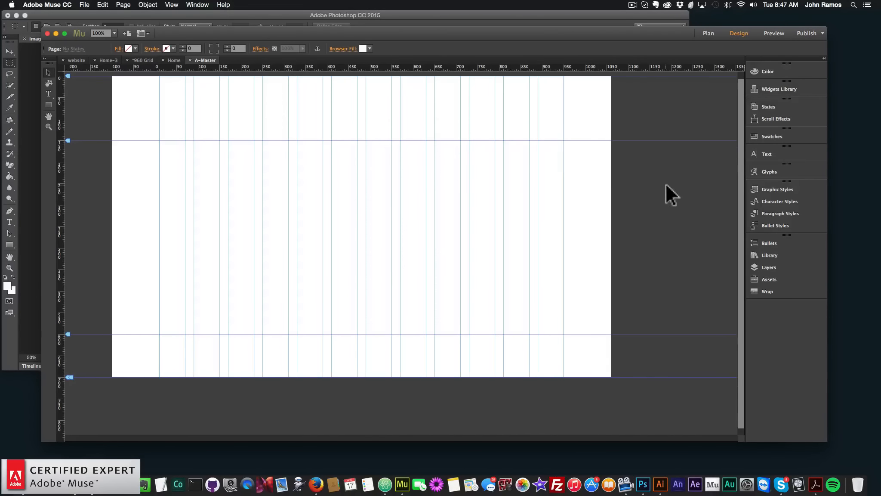
left_click(770, 255)
scroll(653, 244, "down", 5)
scroll(651, 247, "down", 10)
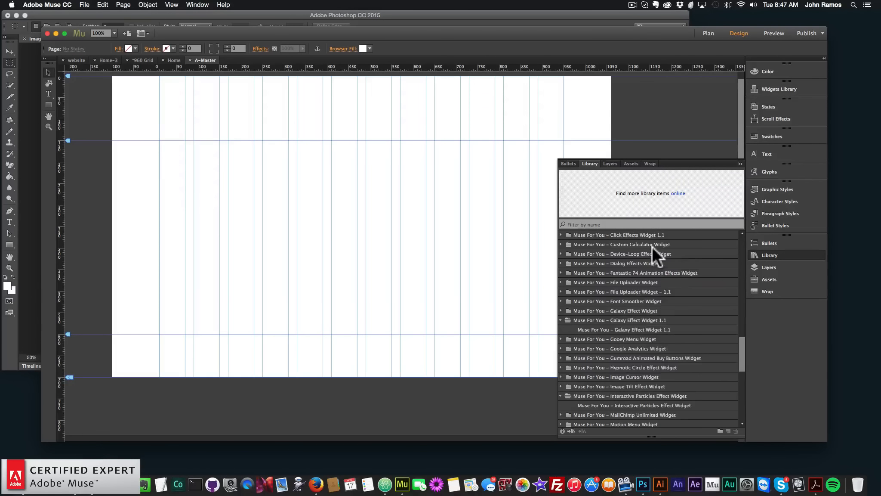
scroll(623, 284, "up", 10)
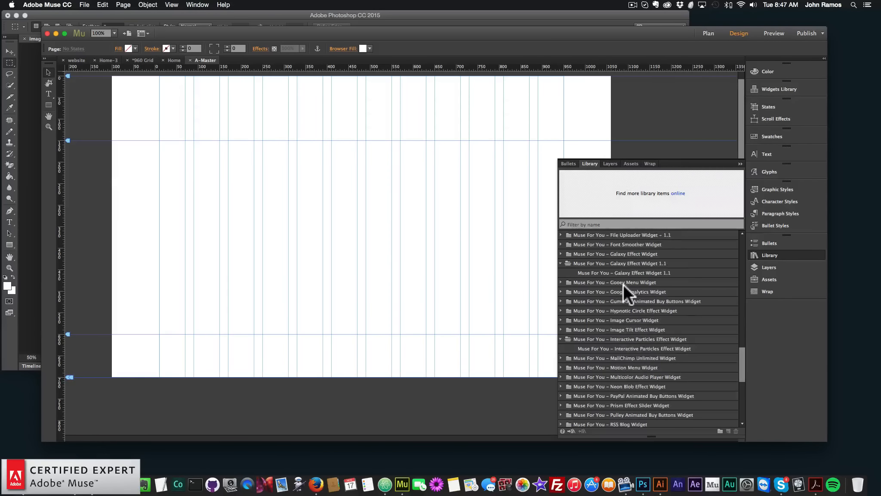
left_click(577, 271)
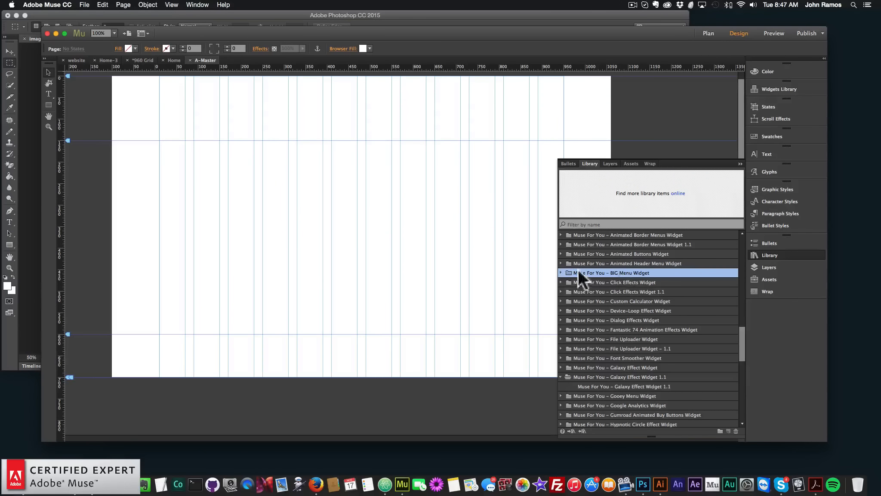
left_click(561, 273)
left_click(619, 283)
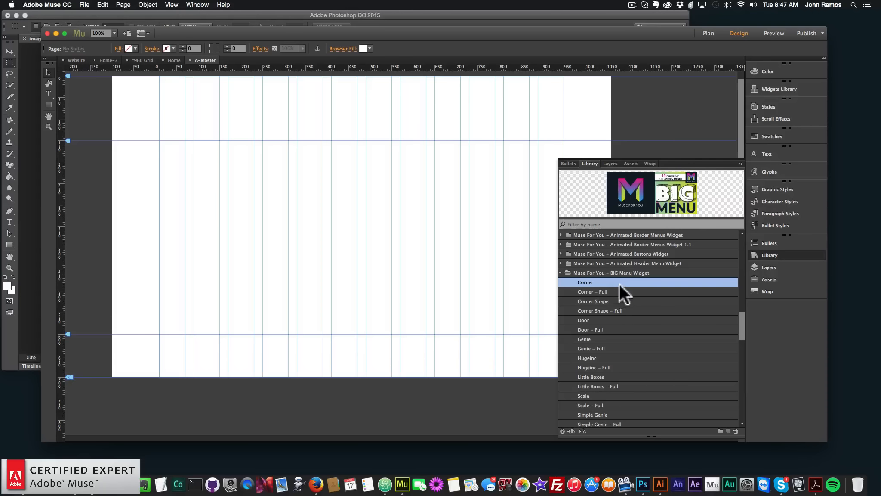
Place the BIG Menu's Little Boxes version on the A-Master page at about X 189, Y 161.
scroll(601, 322, "down", 3)
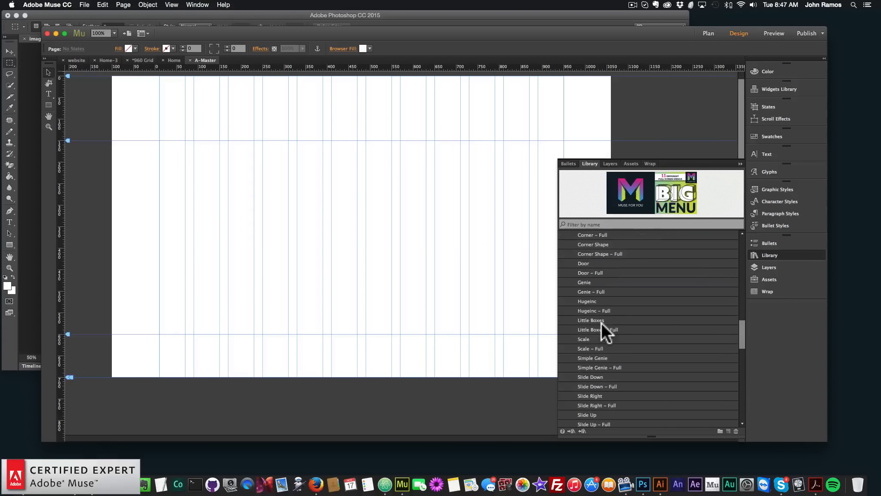
scroll(604, 323, "down", 2)
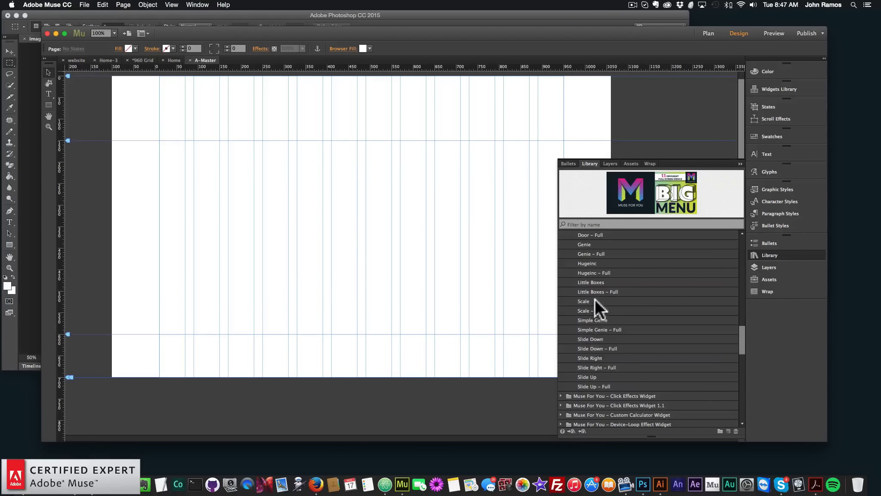
scroll(595, 298, "up", 3)
scroll(597, 322, "down", 1)
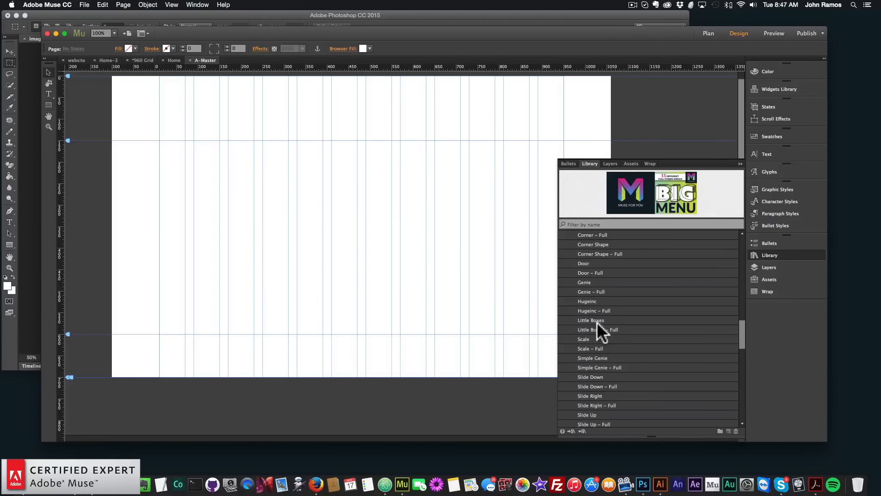
left_click(600, 328)
left_click(598, 320)
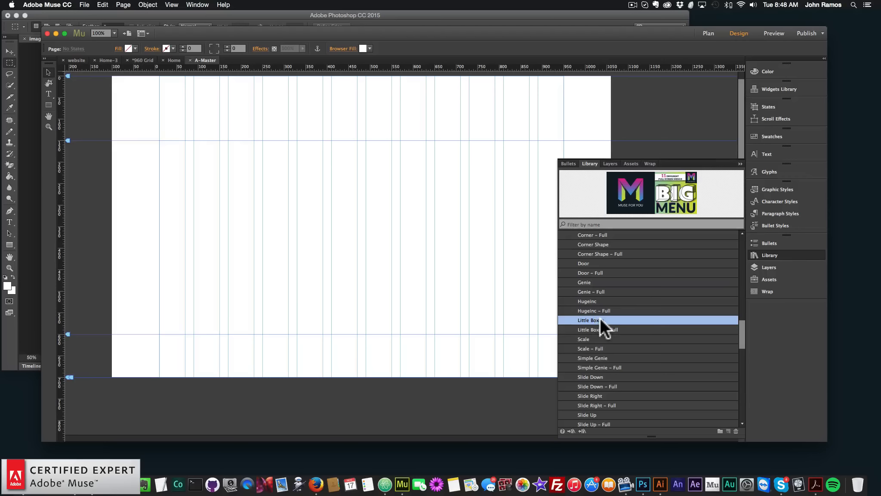
left_click_drag(601, 321, 241, 136)
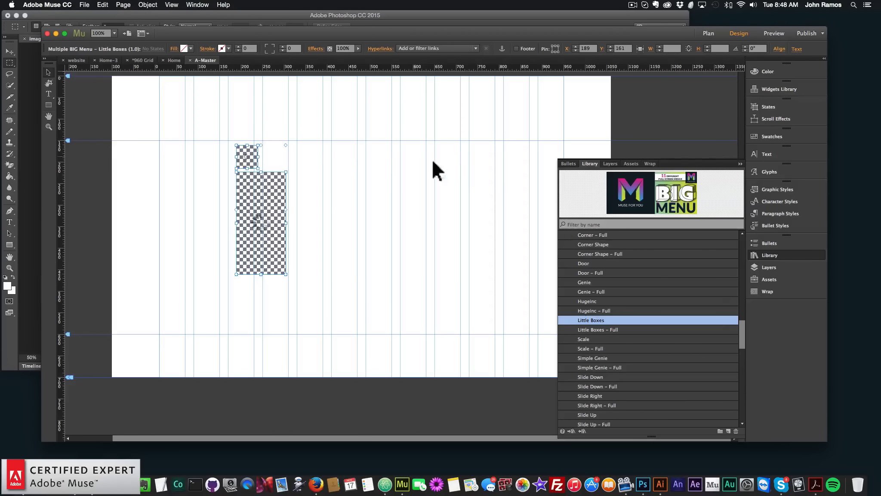
Collapse the library and move the Little Boxes menu widget on the A-Master page to about X 766, Y 103.
left_click(778, 254)
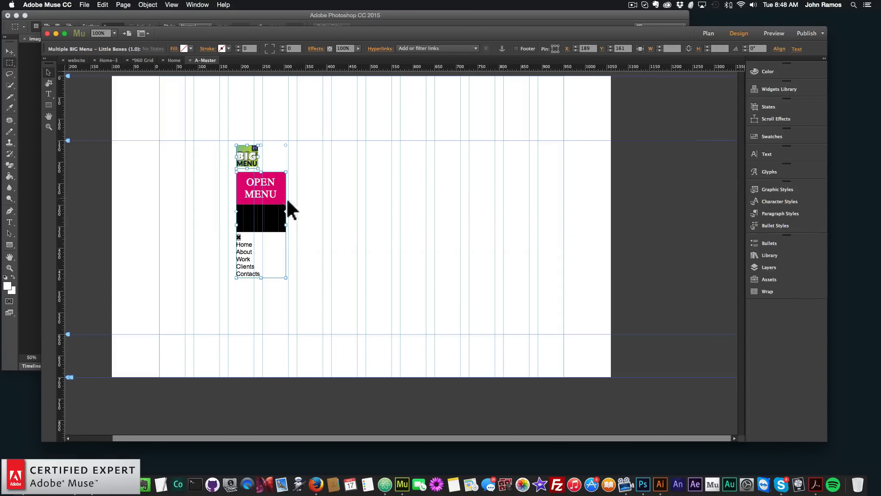
left_click(261, 197)
left_click_drag(261, 196, 598, 160)
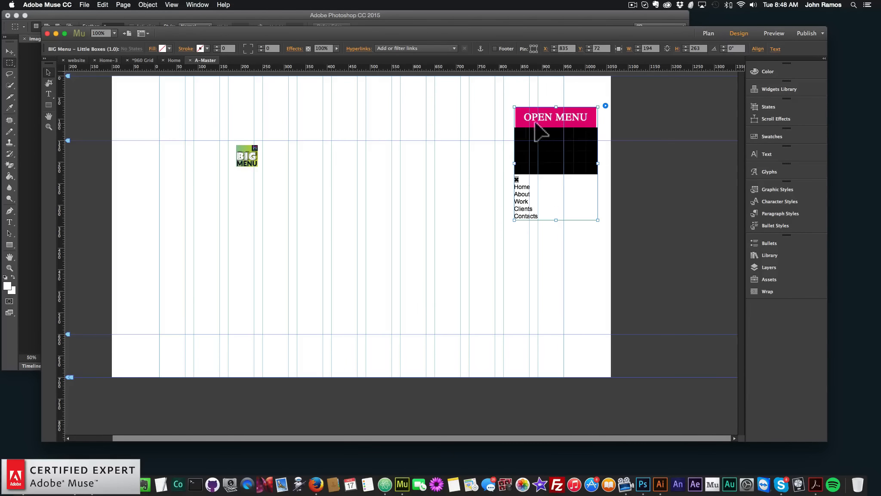
left_click_drag(562, 127, 529, 143)
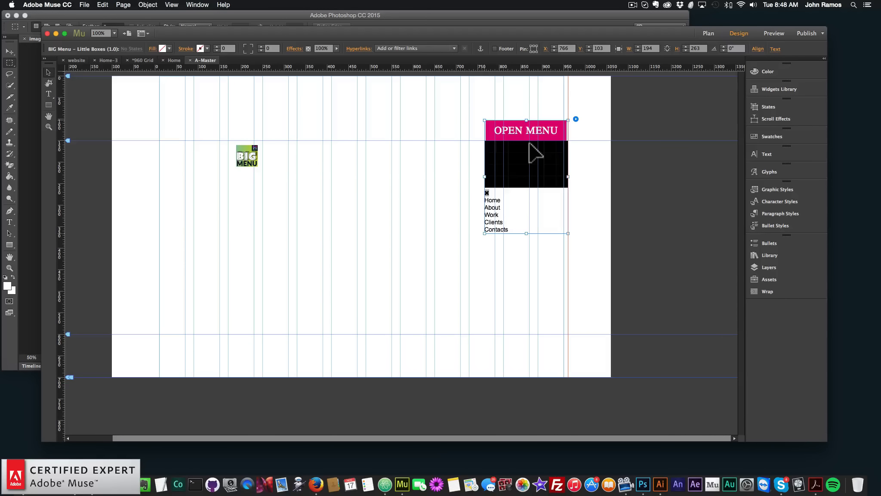
Set the Little Boxes widget's open button text to MENU, keep its background color, and deselect the widget.
left_click(575, 119)
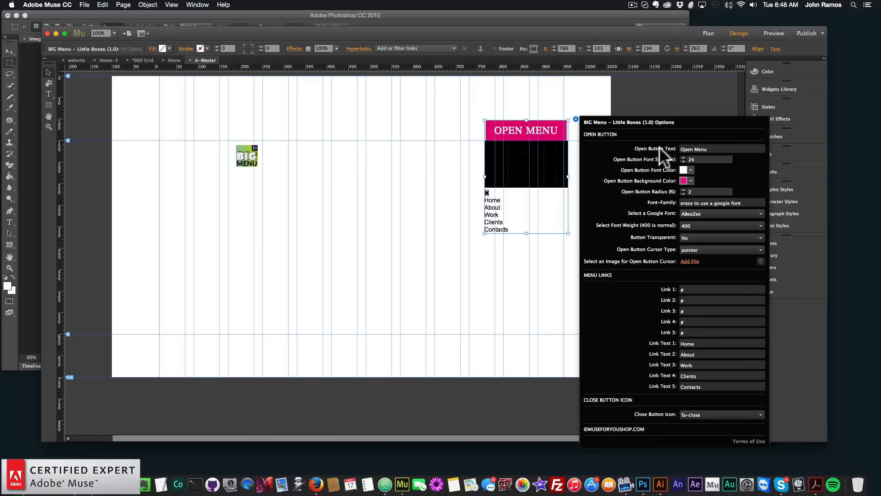
left_click(721, 149)
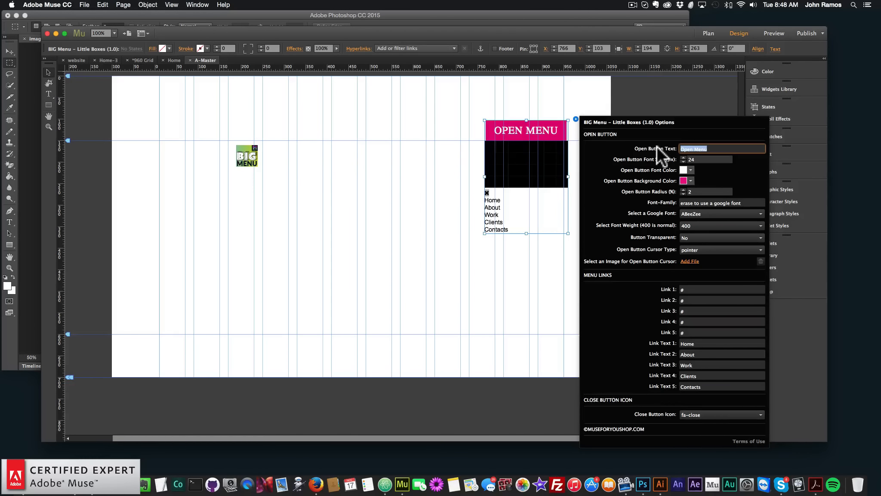
type("MENU")
key("shift+Return")
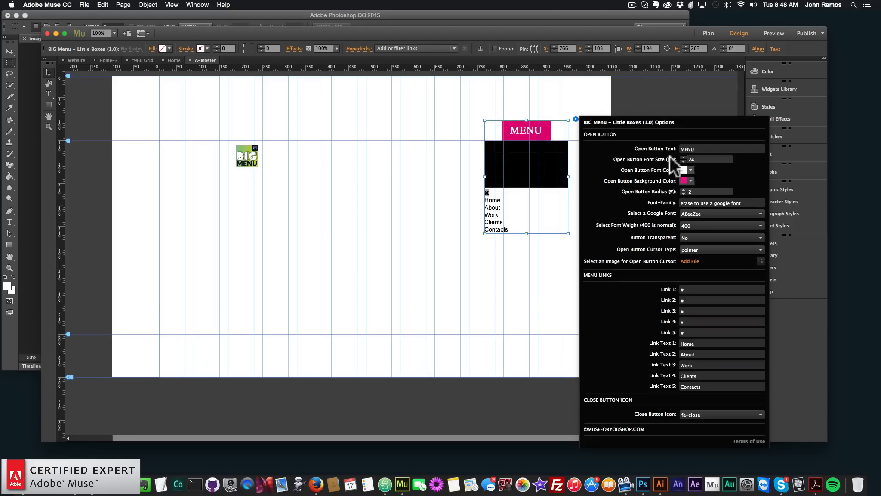
left_click(690, 181)
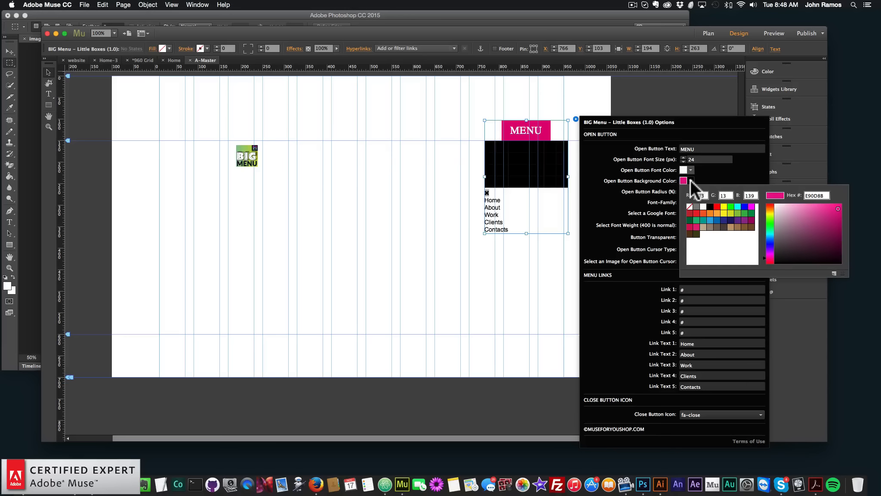
left_click(708, 178)
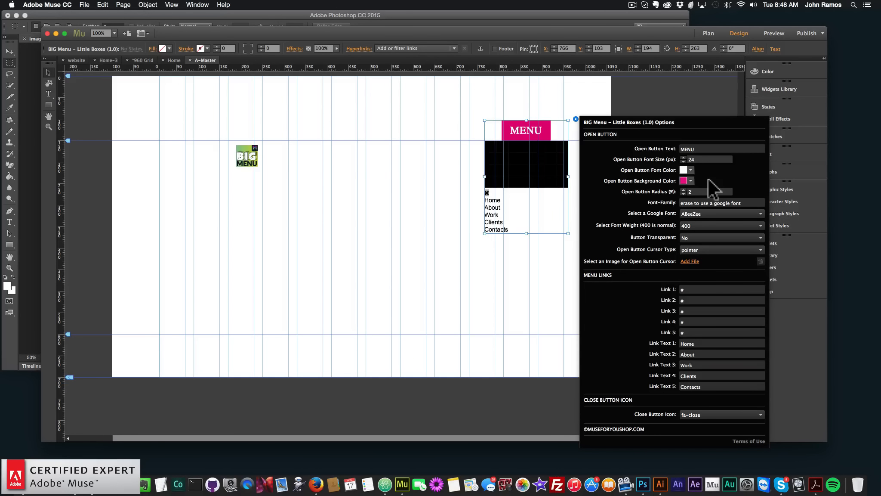
left_click(587, 103)
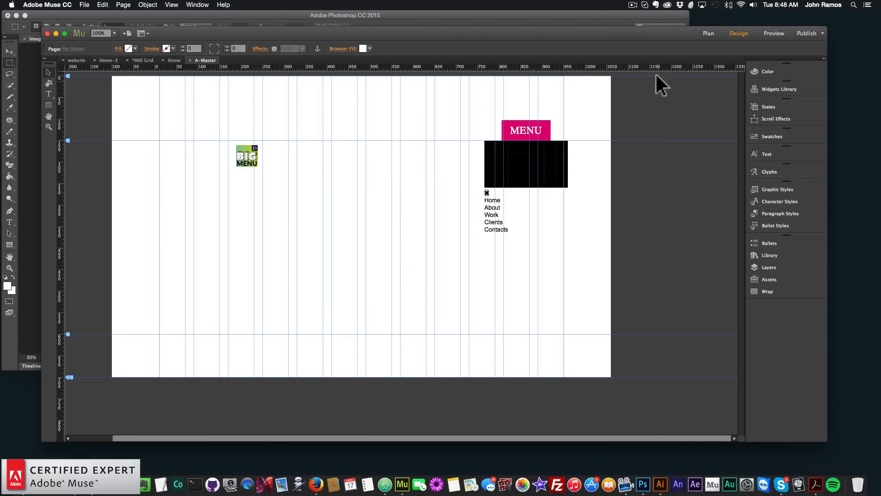
Examine the menu and logo layout on the Home-3 page, and open the current site's Home page.
left_click(709, 33)
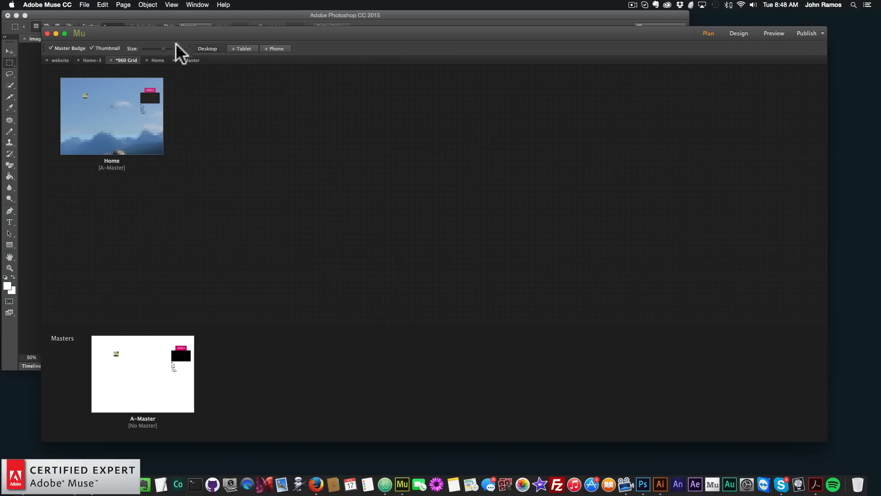
left_click(88, 59)
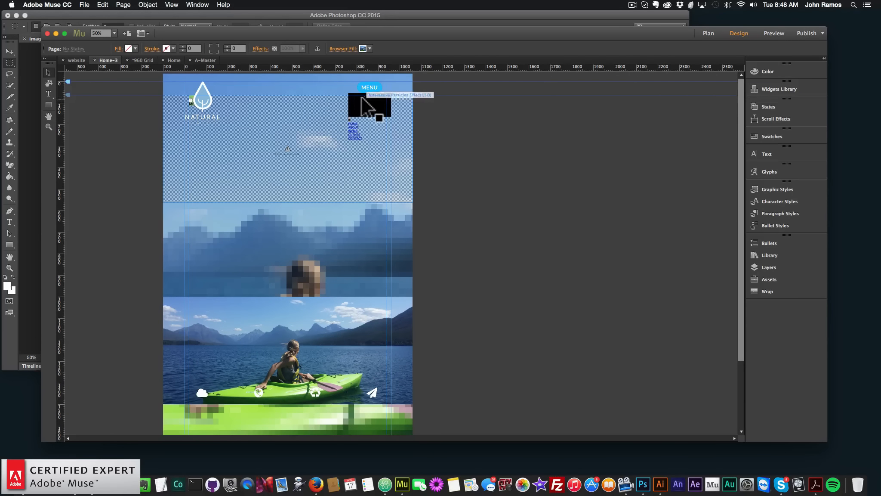
left_click(709, 33)
left_click(190, 60)
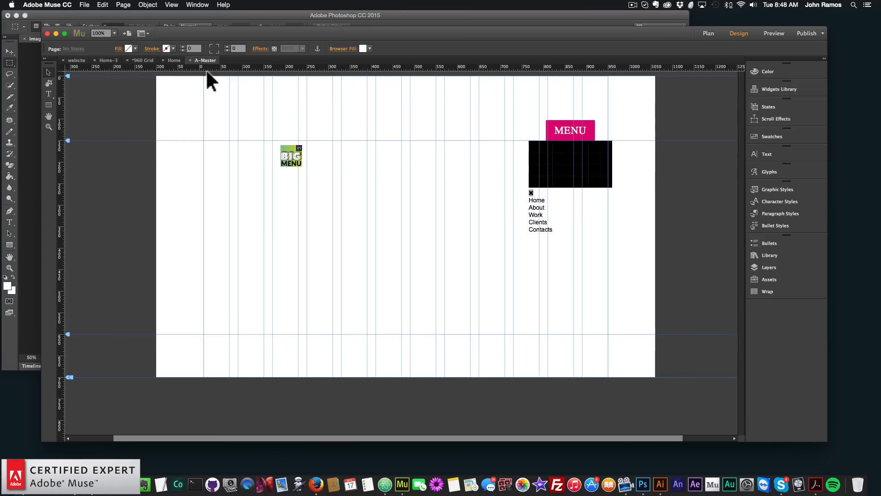
left_click(708, 34)
double_click(88, 115)
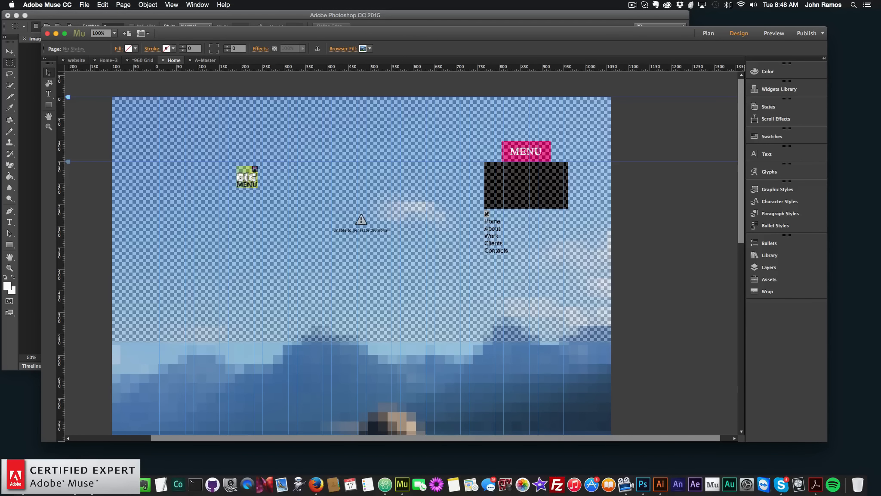
In Finder, browse to the Natural-water-logos-collection folder and open its 18748-NRUEXC.eps file in Adobe Illustrator.
left_click(32, 456)
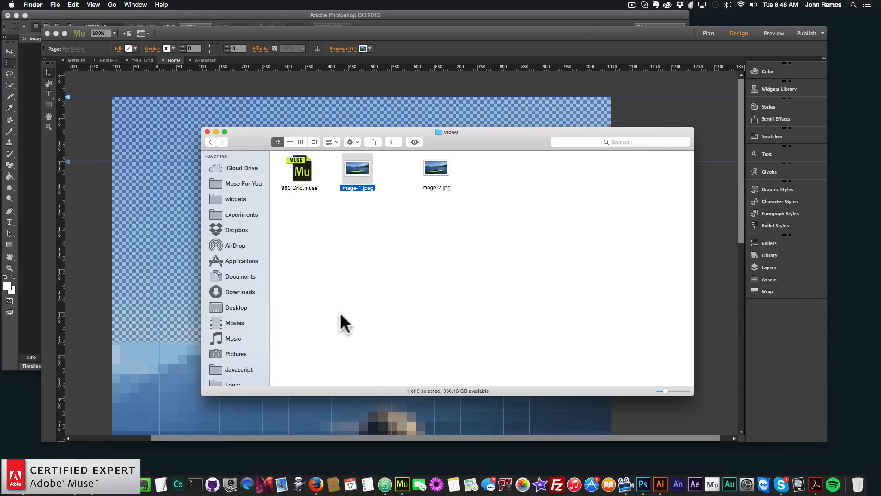
left_click(211, 141)
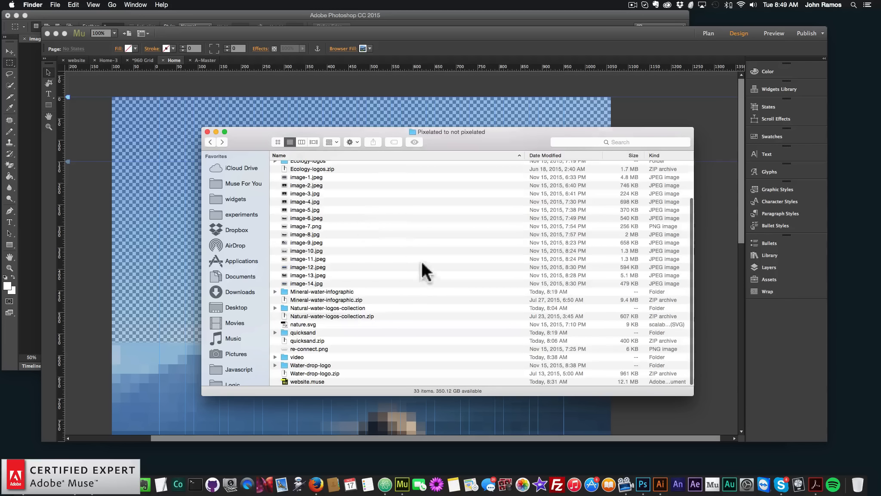
left_click(327, 306)
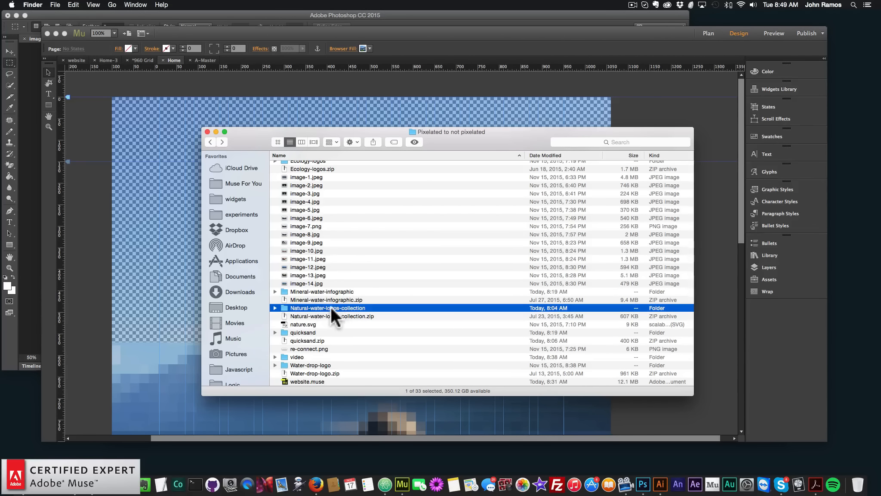
double_click(331, 307)
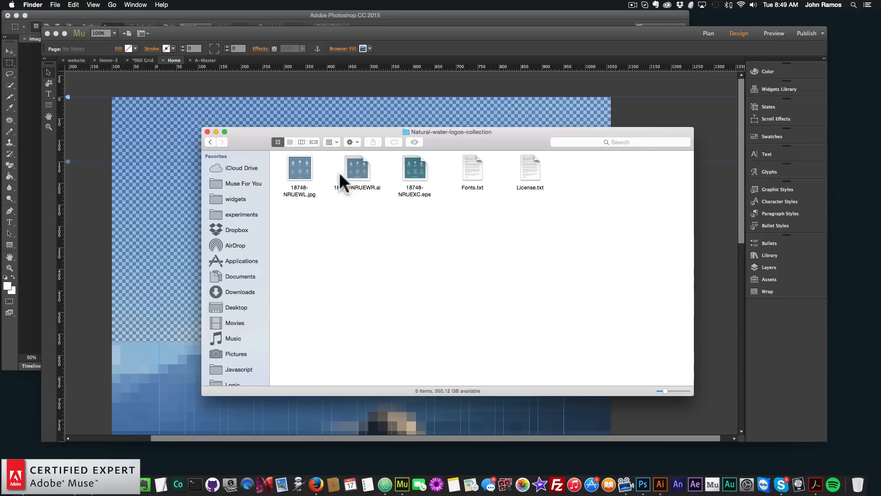
left_click(409, 170)
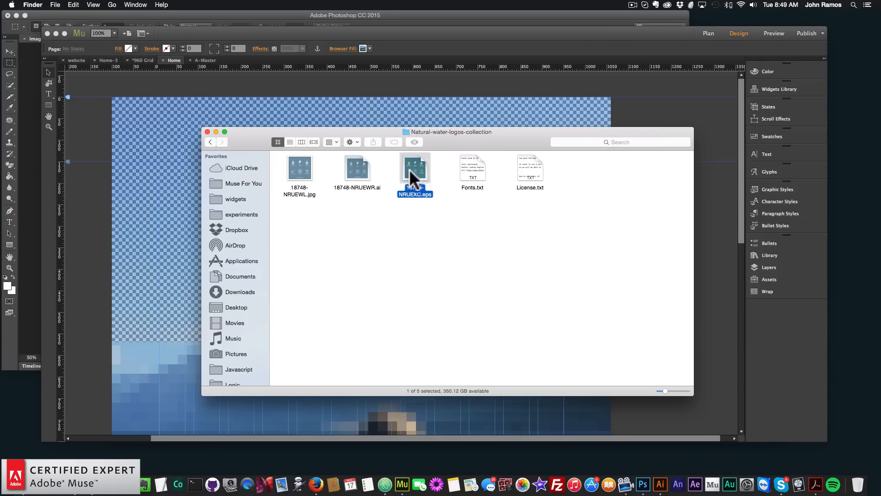
right_click(409, 169)
mouse_move(452, 179)
left_click(575, 210)
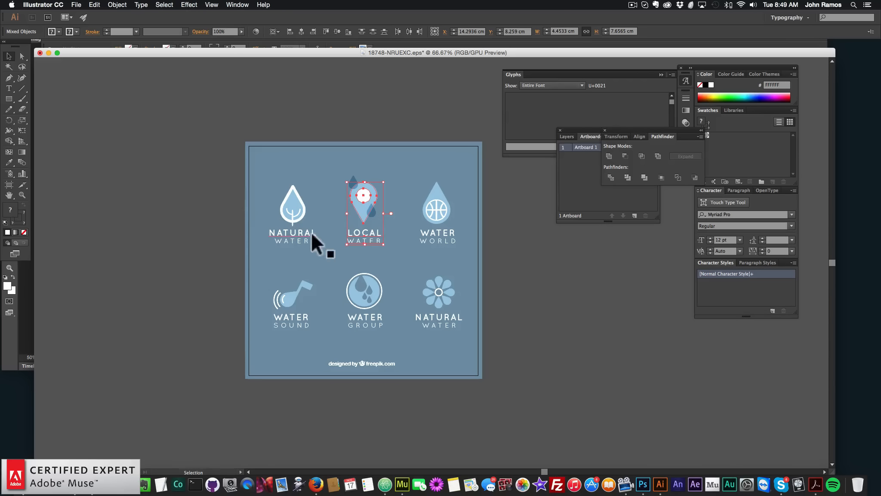
Copy the Natural Water logo with the leaf inside the drop from the artboard.
left_click(191, 193)
left_click(303, 219)
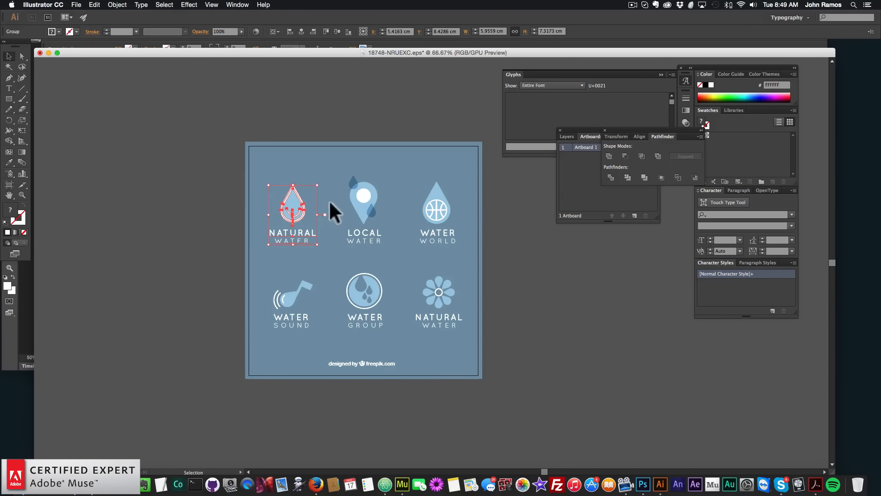
key("cmd+c")
Switch to Adobe Muse, paste the logo onto the A-Master page, and position it at about X 10, Y 57.
left_click(402, 483)
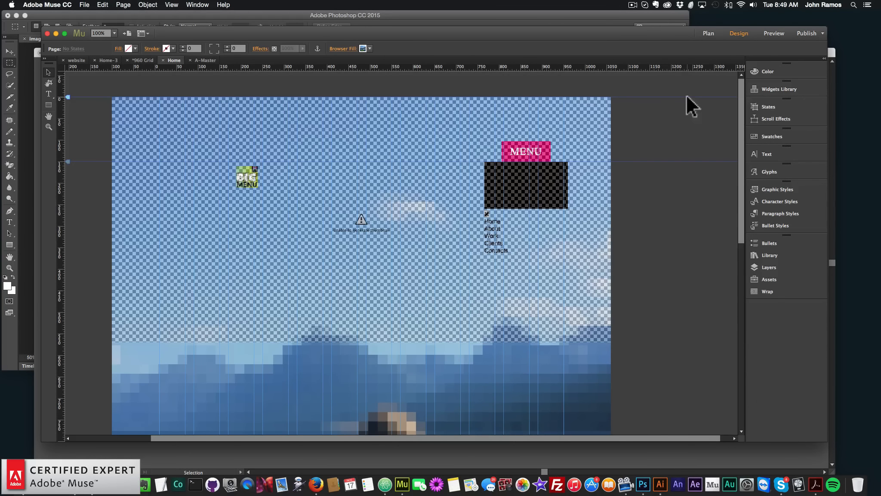
left_click(708, 33)
double_click(147, 360)
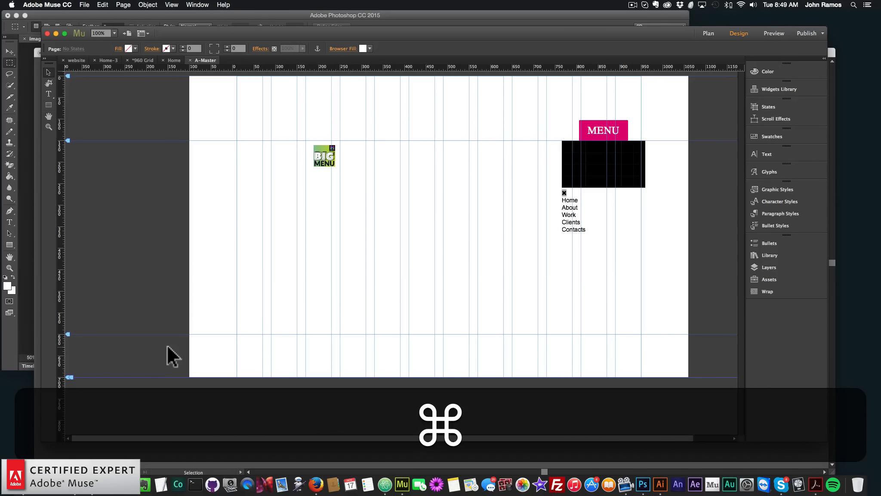
key("super+v")
left_click(516, 253)
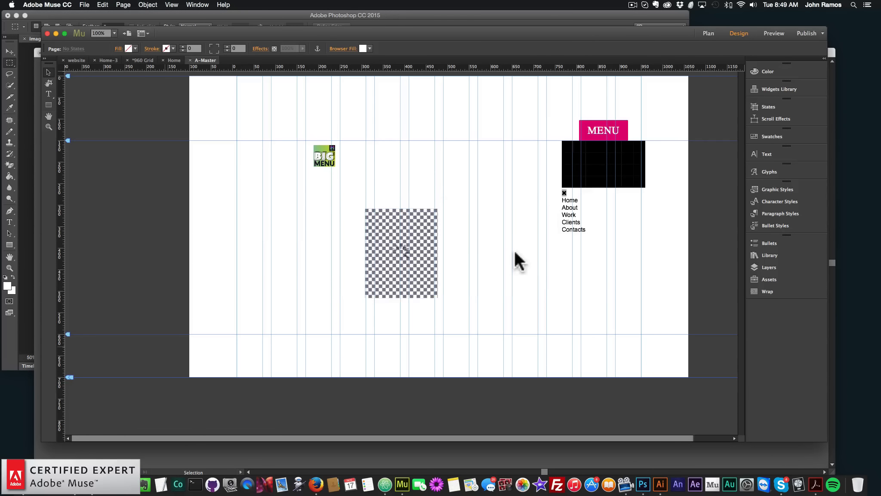
left_click_drag(393, 255, 289, 156)
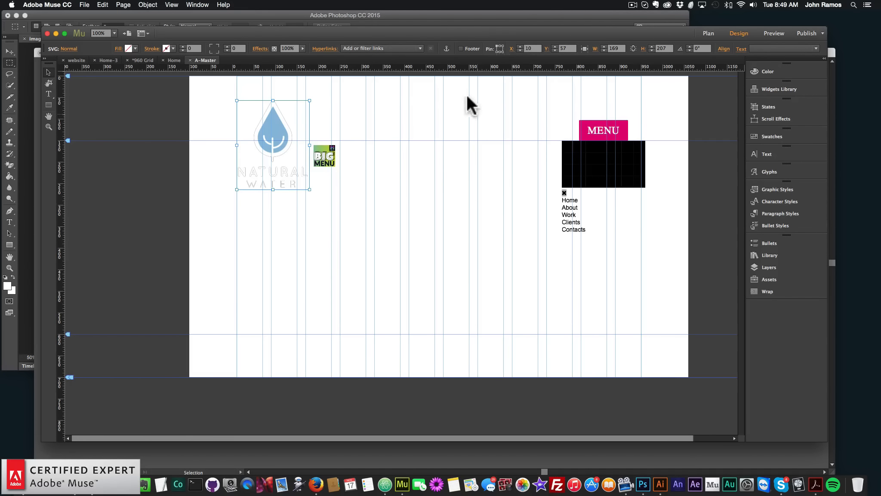
left_click(450, 129)
Preview the Home page in the browser to examine the logo and MENU button, and return to Adobe Muse.
left_click(707, 34)
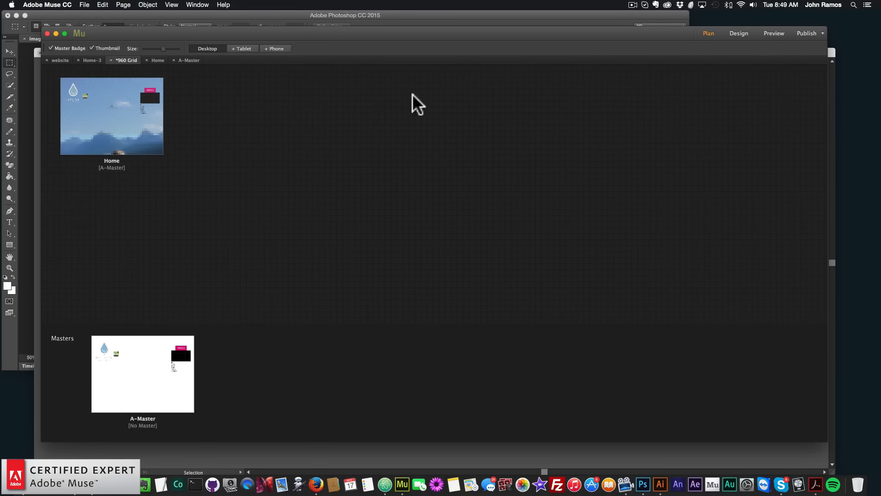
double_click(94, 120)
left_click(84, 4)
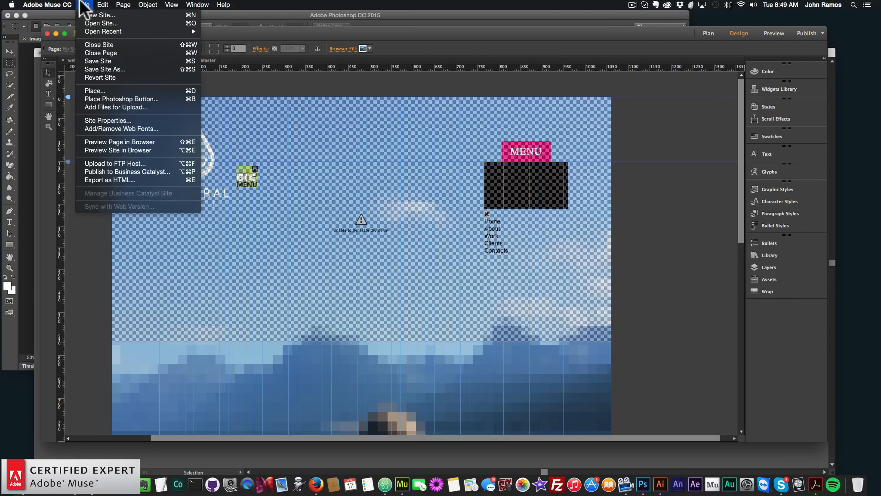
left_click(112, 144)
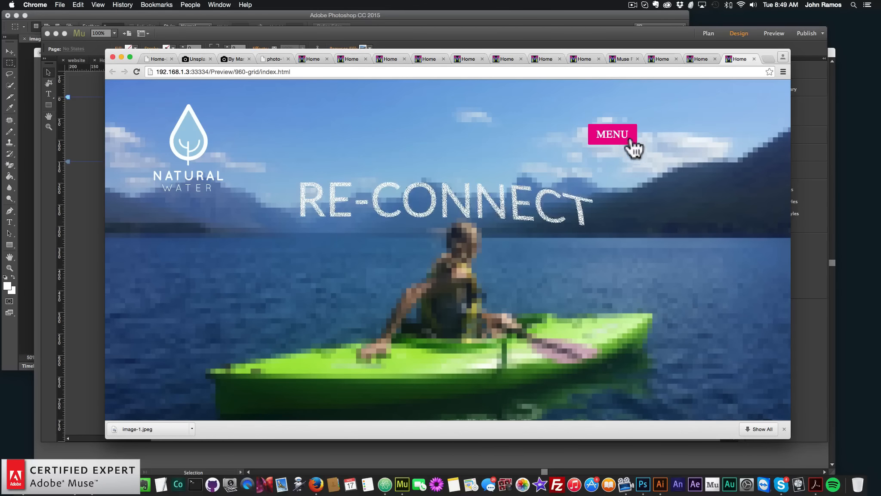
left_click(796, 299)
Set the A-Master page's browser fill to the light blue 8EBEDC sampled from the logo's drop.
left_click(708, 33)
double_click(138, 358)
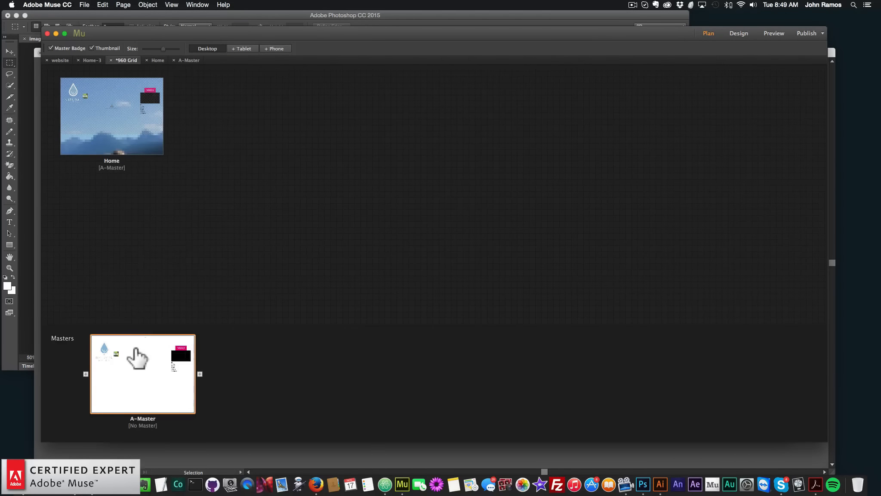
left_click(628, 146)
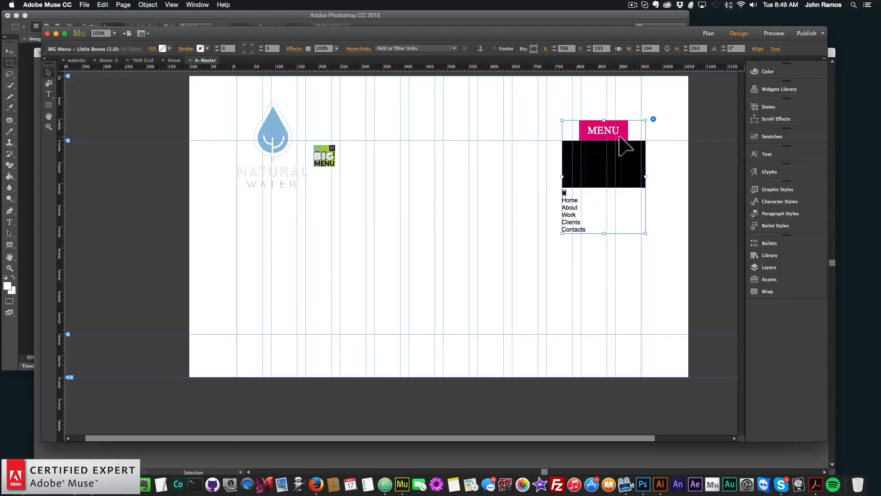
scroll(536, 44, "right", 1)
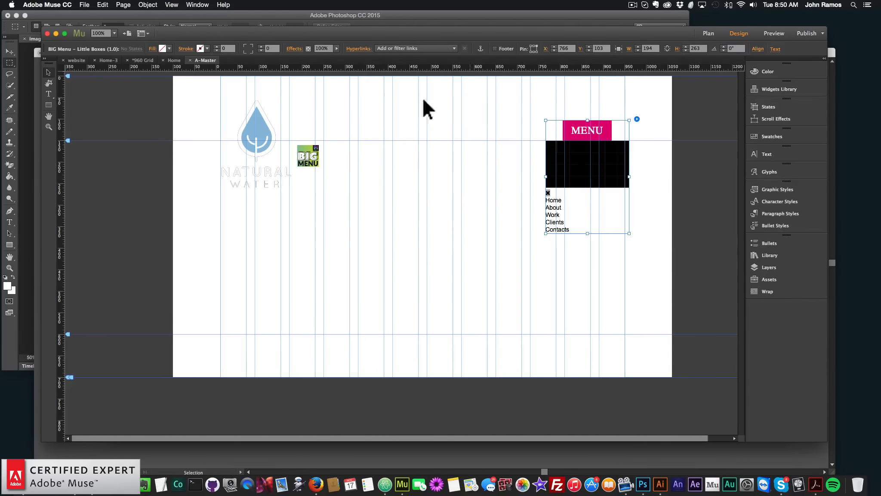
left_click(485, 167)
left_click(345, 49)
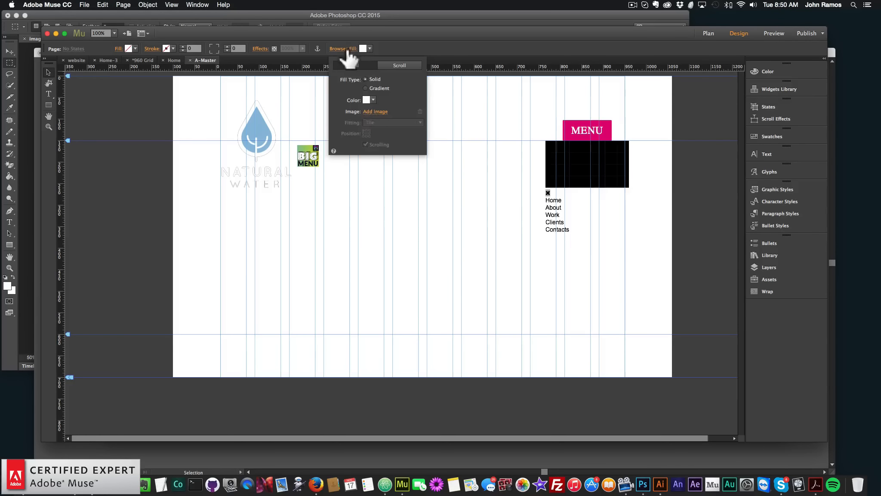
left_click(374, 100)
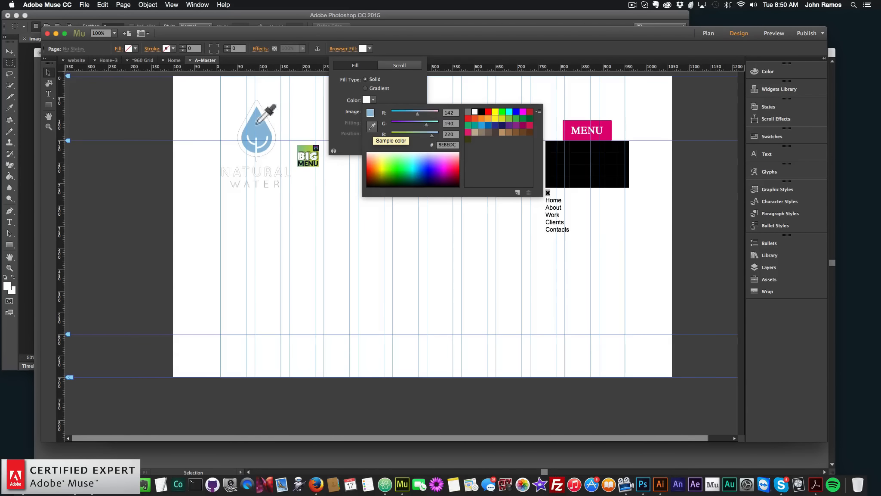
left_click(255, 129)
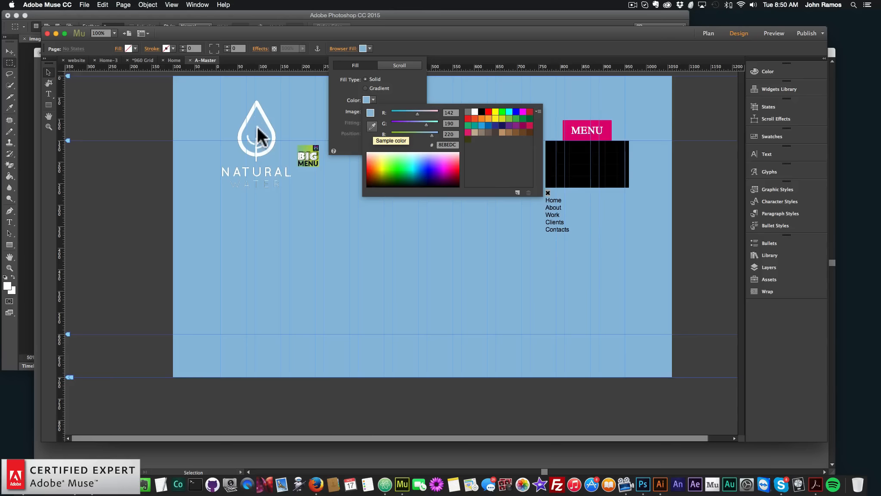
Save the sampled light blue as a new swatch and close the color picker.
left_click(518, 192)
left_click(505, 258)
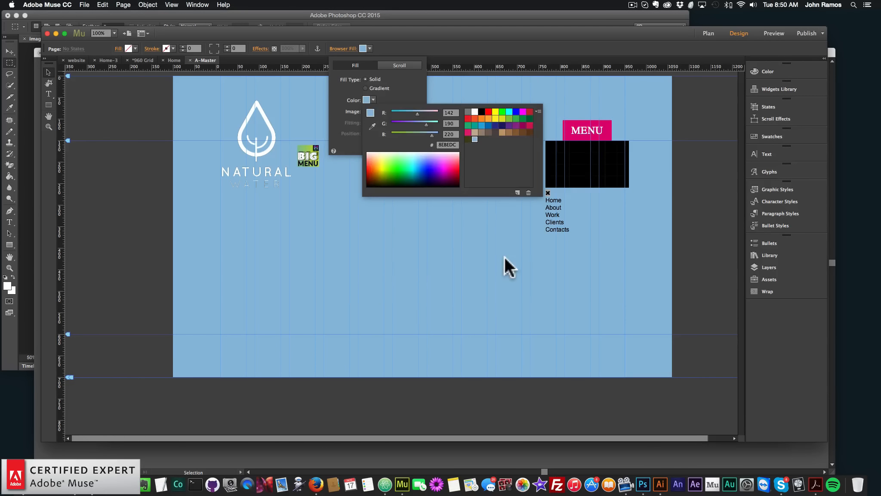
left_click(373, 100)
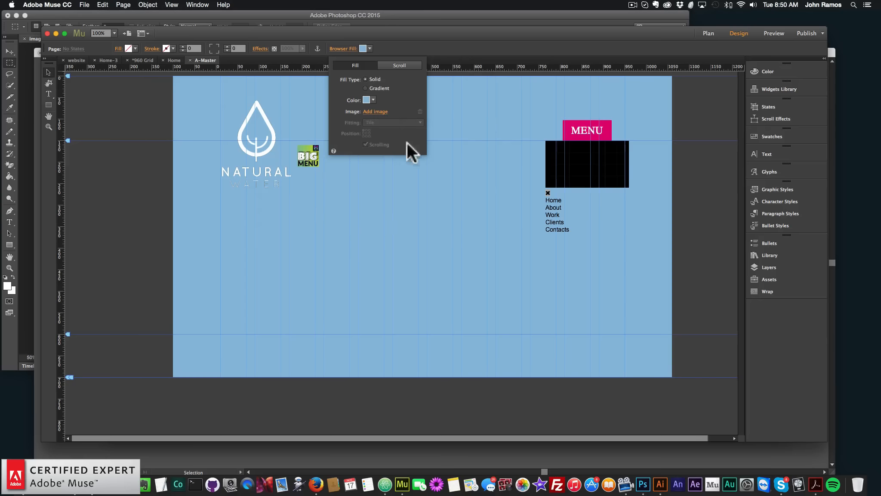
Set the A-Master page's browser fill to white FFFFFF.
left_click(369, 48)
left_click(471, 60)
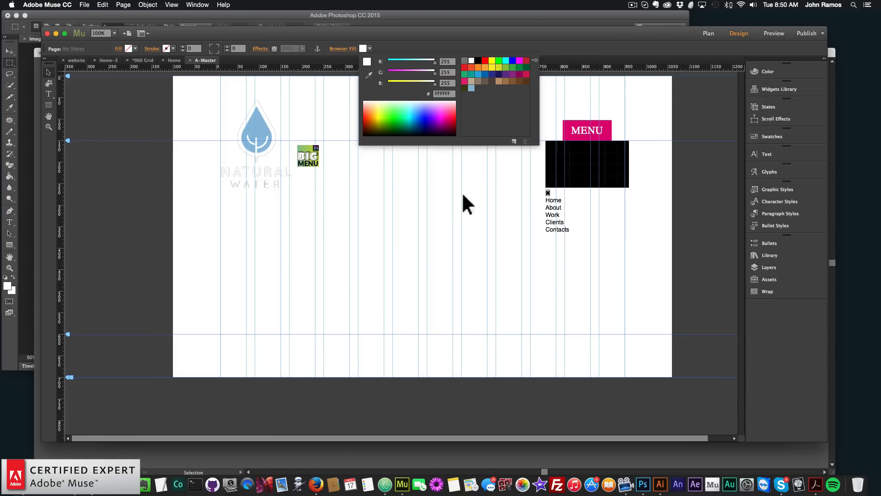
Set the MENU open button's background color to the light blue swatch 8EBEDC and its radius to 100%.
left_click(605, 173)
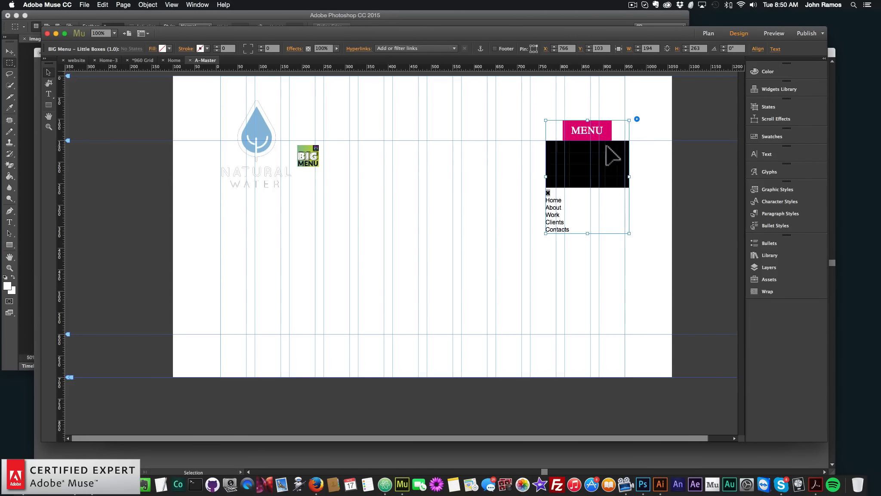
left_click(636, 119)
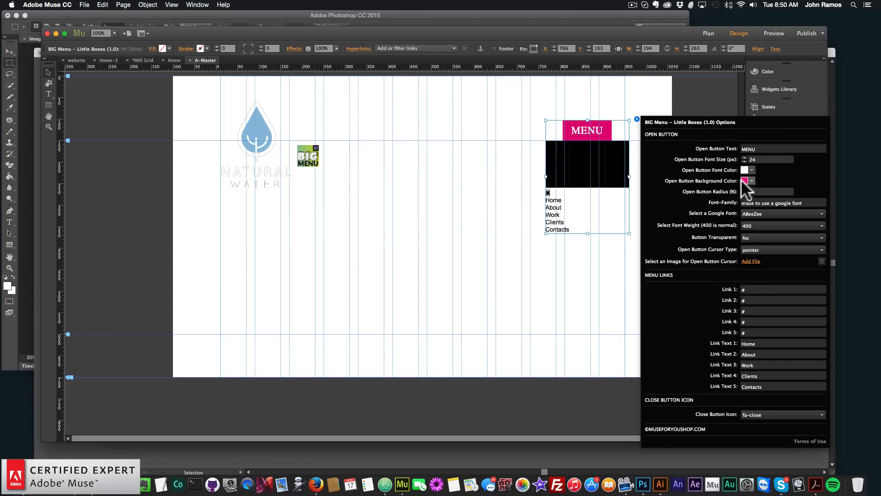
left_click(751, 181)
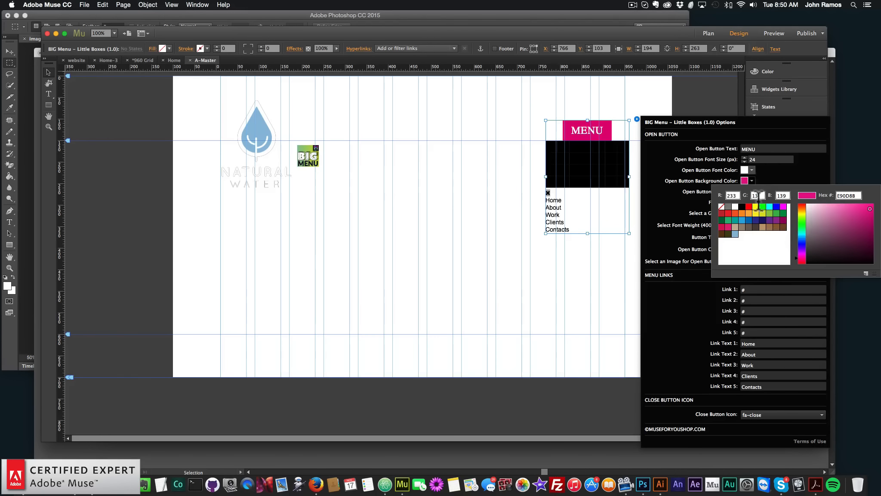
left_click(736, 234)
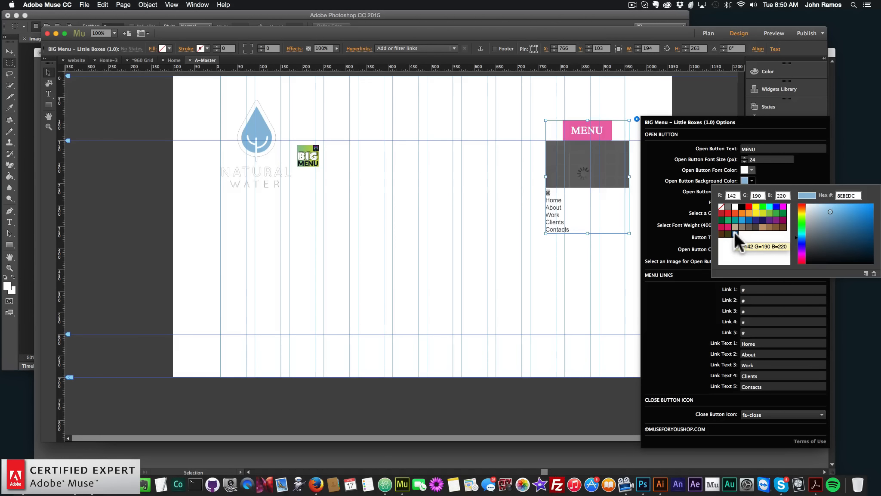
left_click(684, 197)
left_click(766, 192)
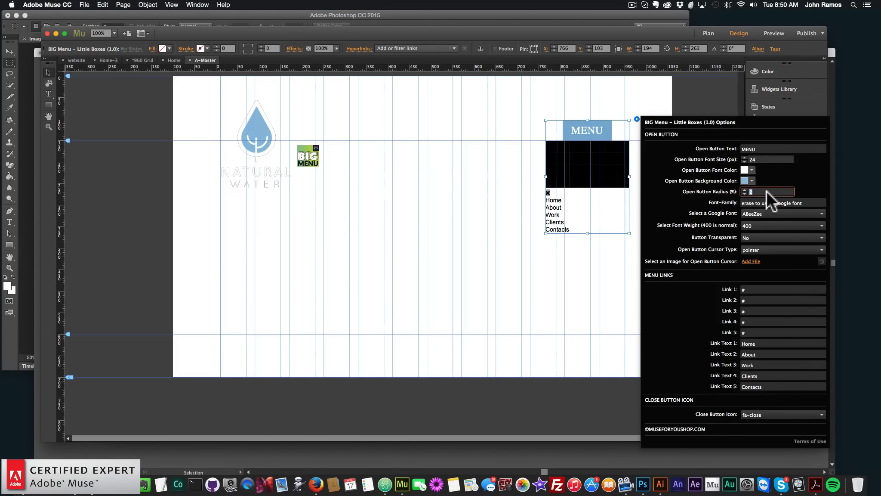
type("100")
key("Return")
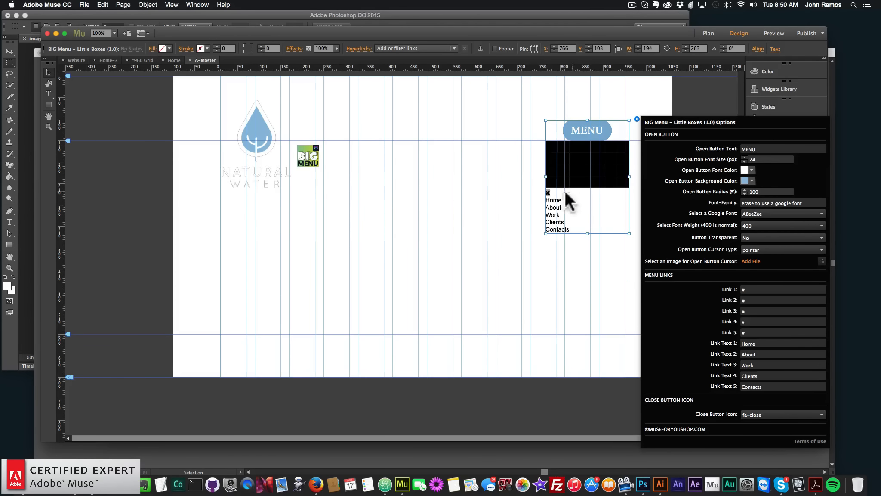
Set the MENU open button's font family to inherit.
left_click(753, 202)
type("inherit")
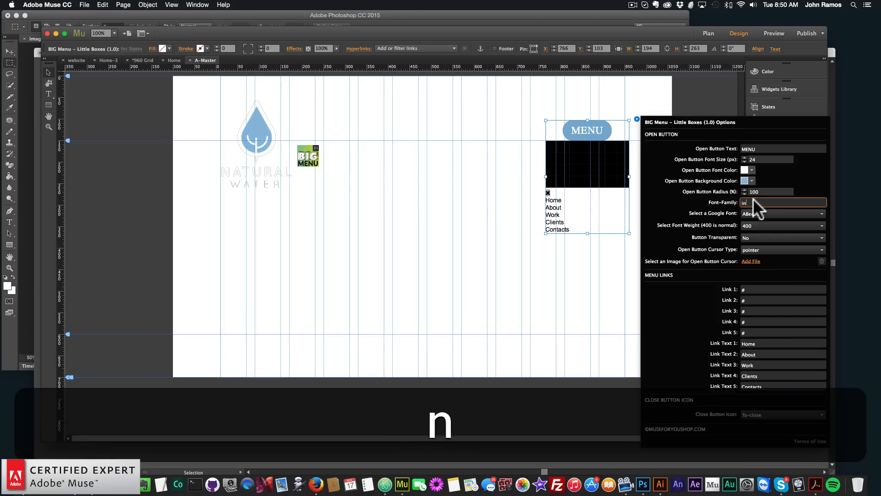
key("Return")
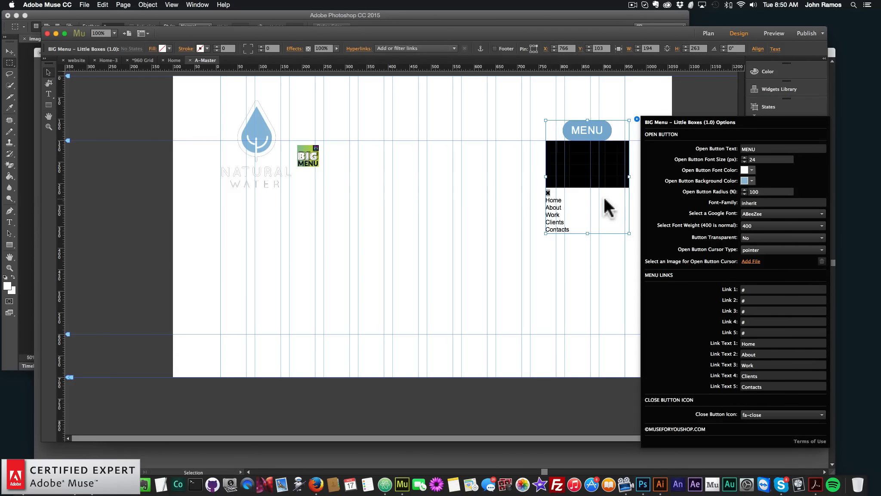
Apply the Lato font to the MENU button widget and move it to about X 760, Y 85.
left_click(604, 179)
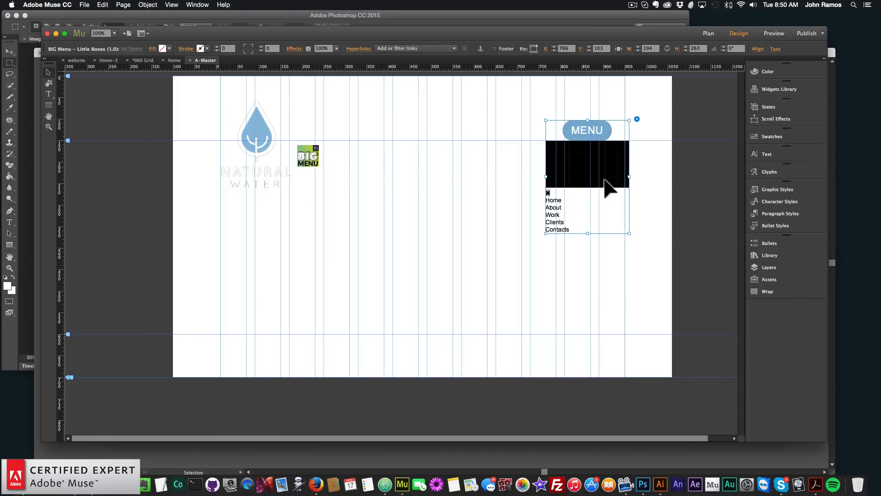
left_click(776, 49)
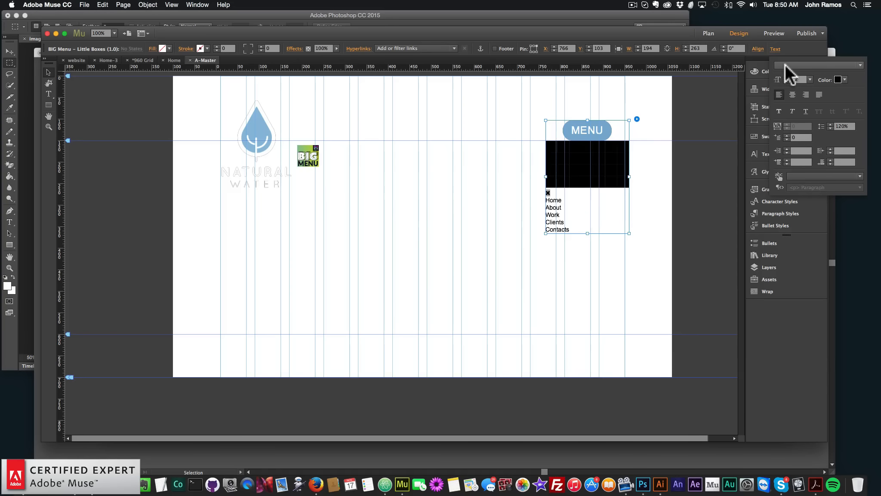
left_click(785, 65)
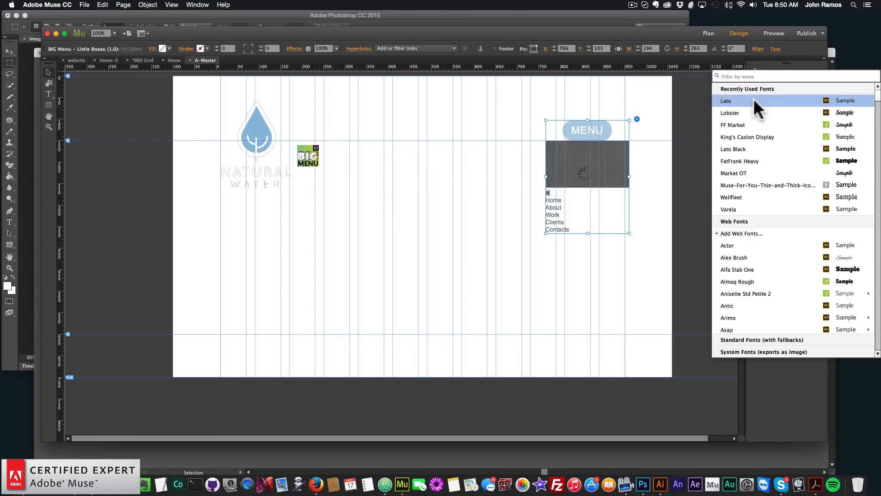
left_click(754, 101)
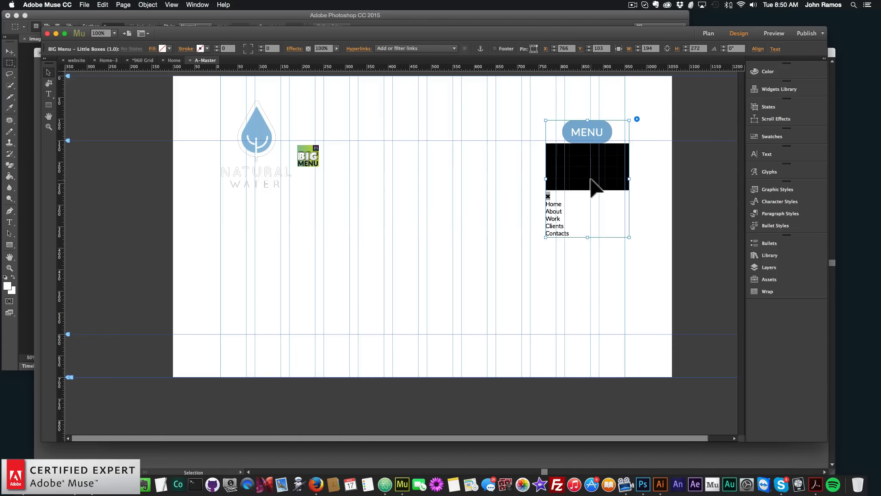
left_click_drag(590, 179, 587, 171)
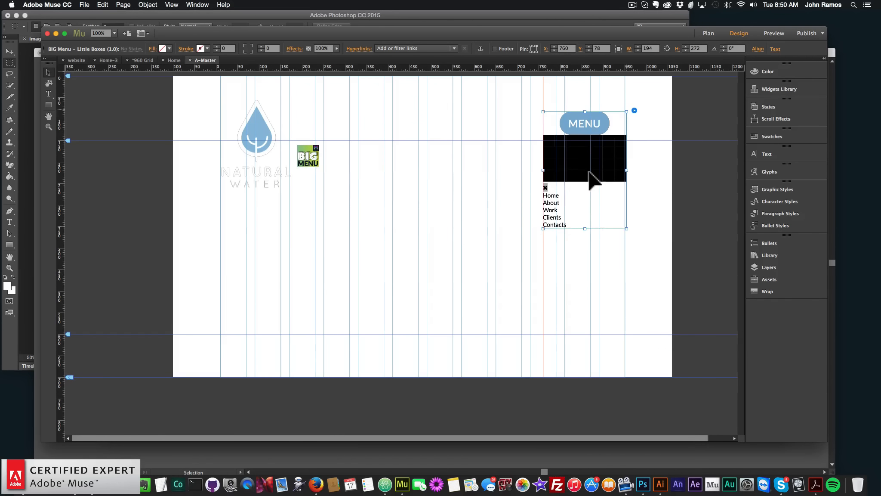
Examine the MENU button widget's Google font, cursor type and menu link options.
left_click(634, 111)
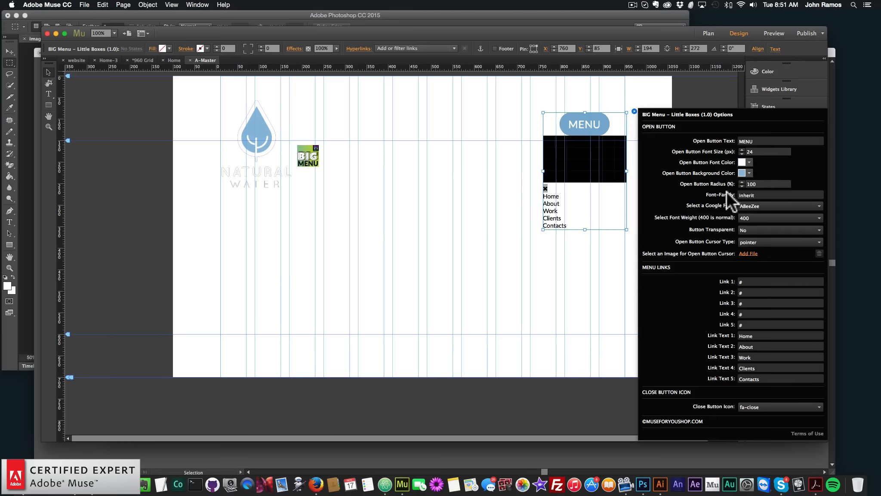
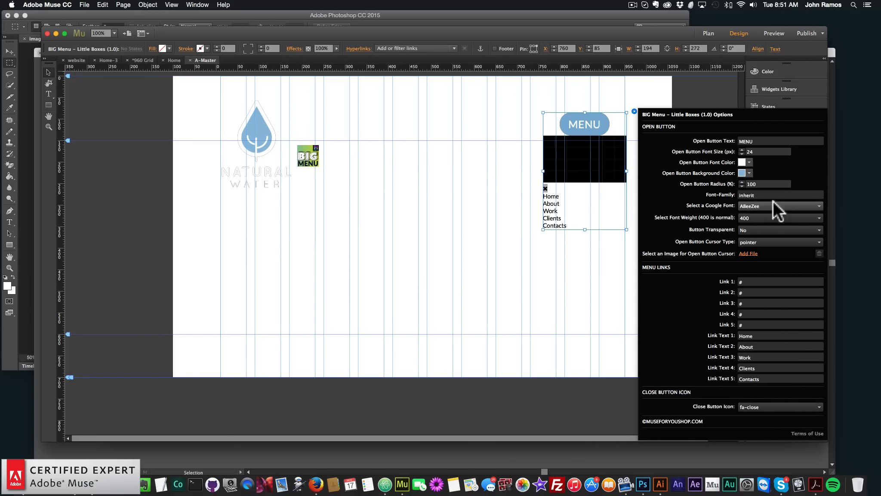
left_click(758, 205)
left_click(758, 213)
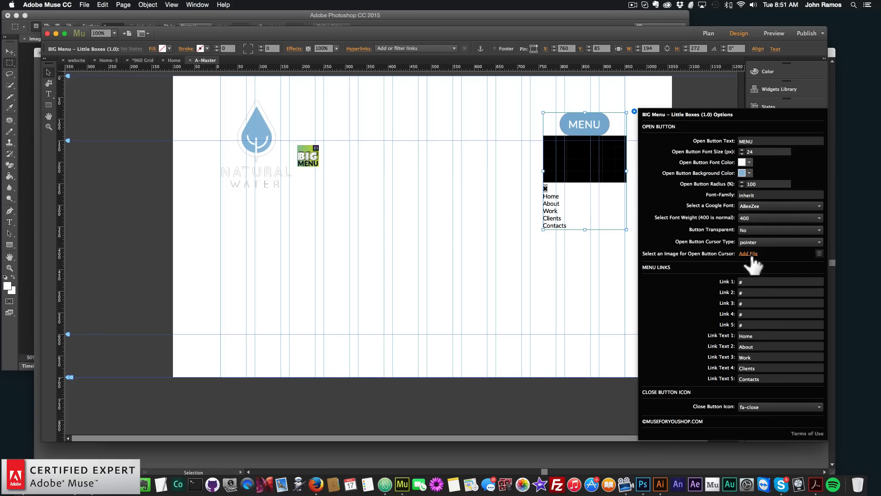
left_click(758, 239)
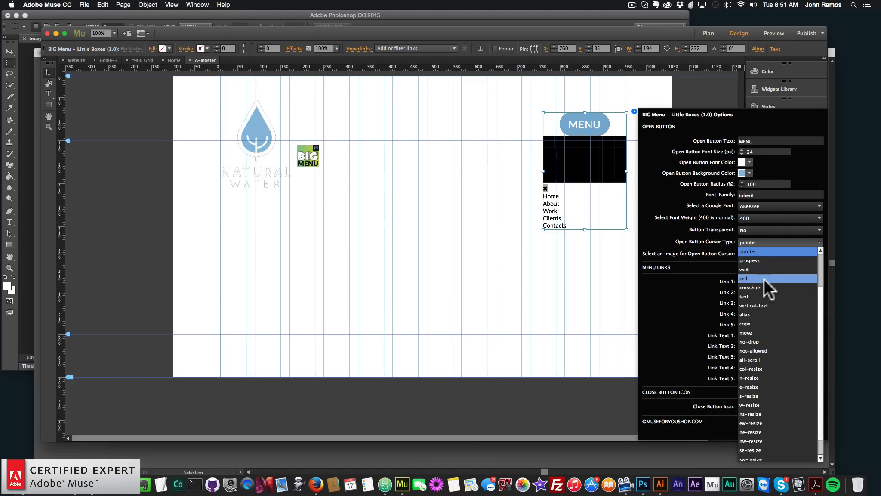
left_click(696, 247)
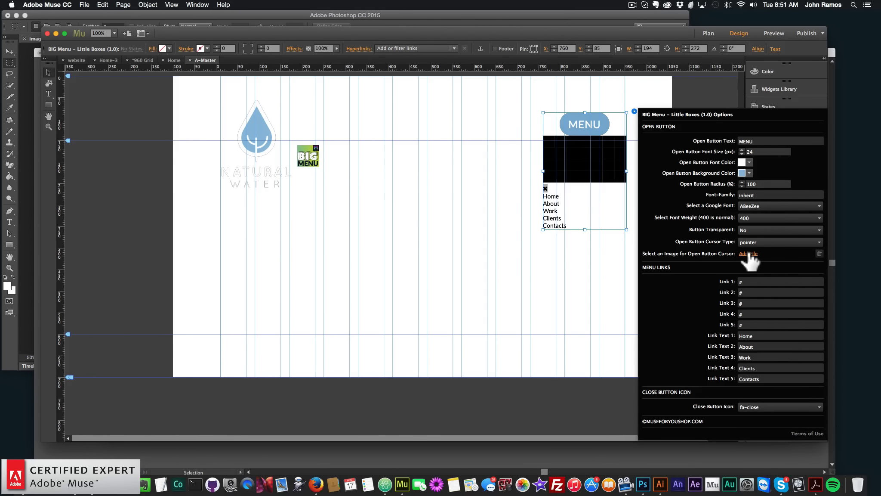
left_click(750, 303)
left_click(762, 336)
left_click(762, 282)
Change the five menu link texts to HOME, ABOUT, WORK, CLIENTS and CONTACTS, and close the widget options.
left_click_drag(759, 336, 709, 331)
type("HOME")
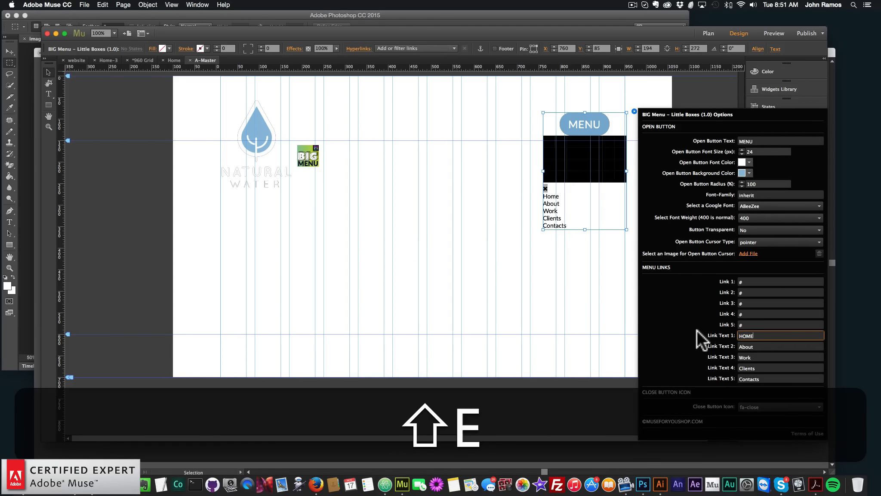
key("Tab")
type("ABOUT")
key("Tab")
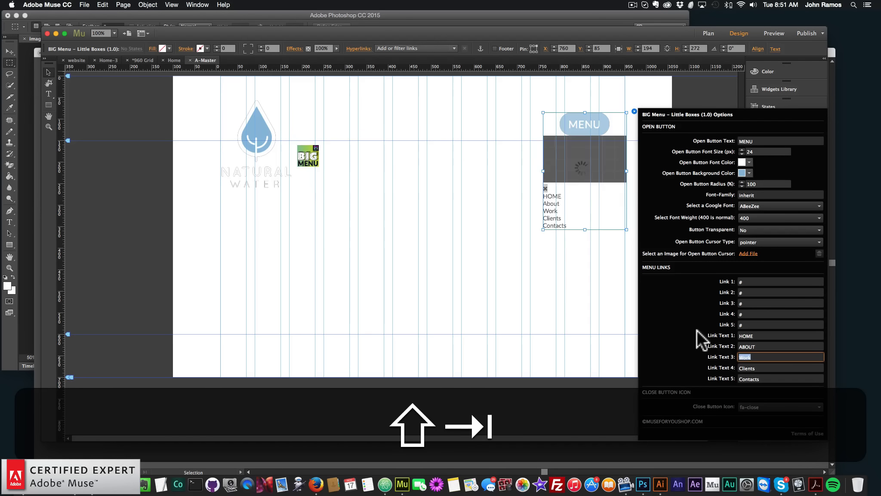
type("WORK")
key("Tab")
type("CLIENTS")
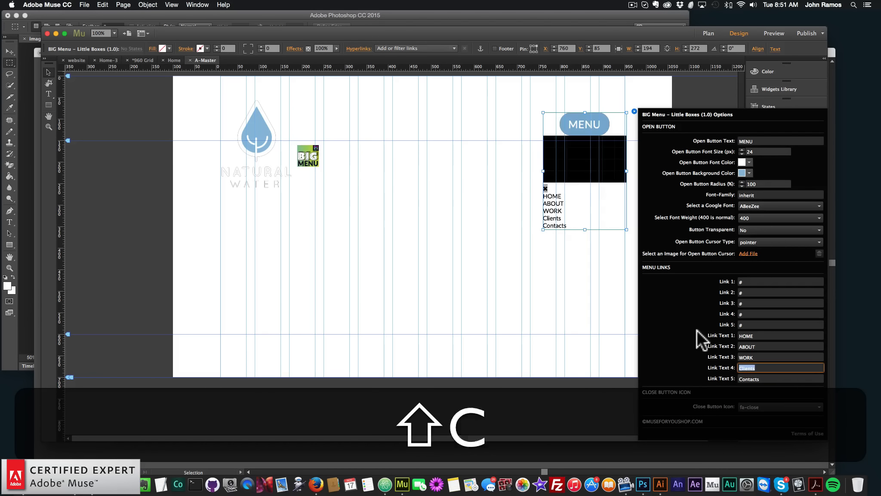
key("Tab")
type("CONTACTS")
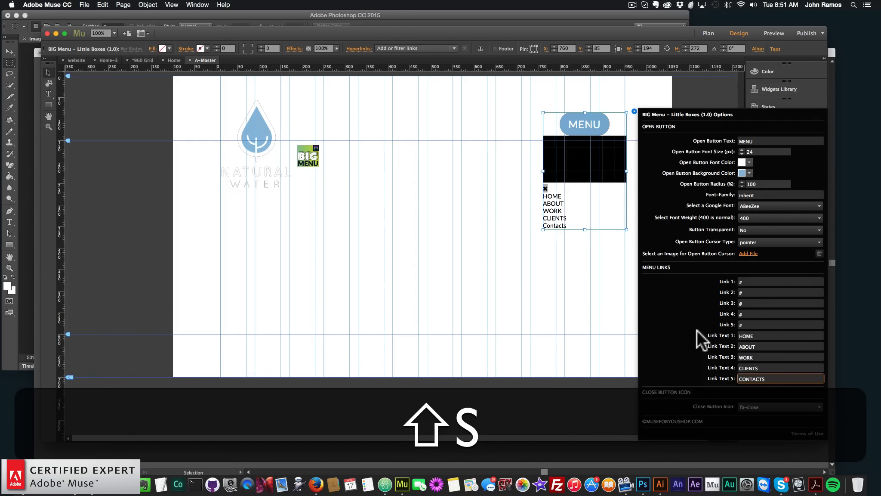
key("Return")
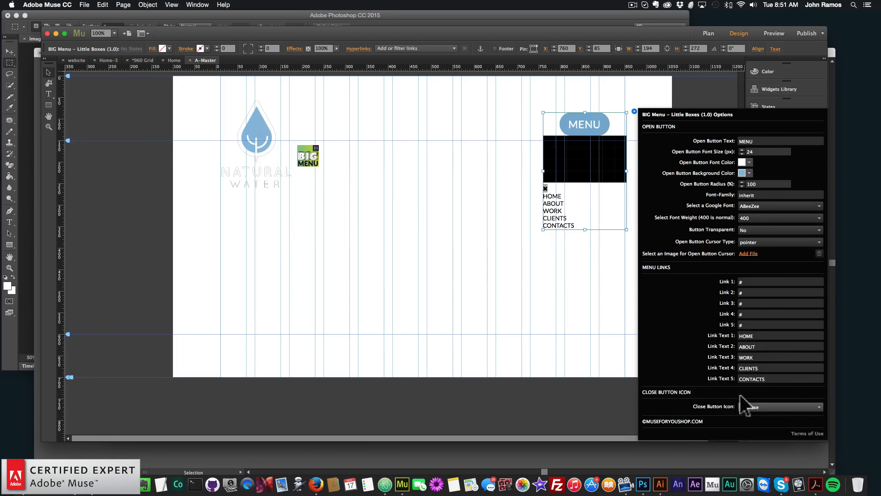
left_click(464, 197)
Set the overlay color of the BIG Menu icon widget beside the logo to blue 0071BC.
left_click(243, 133)
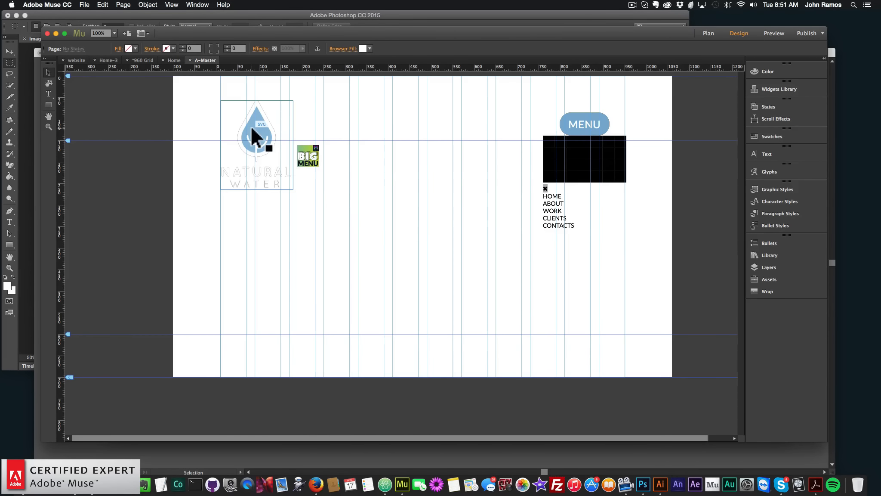
left_click(251, 128)
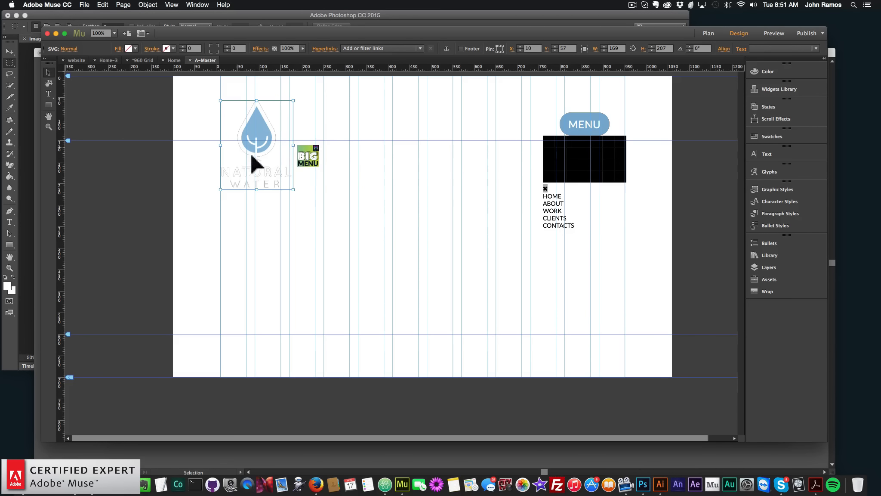
left_click(308, 160)
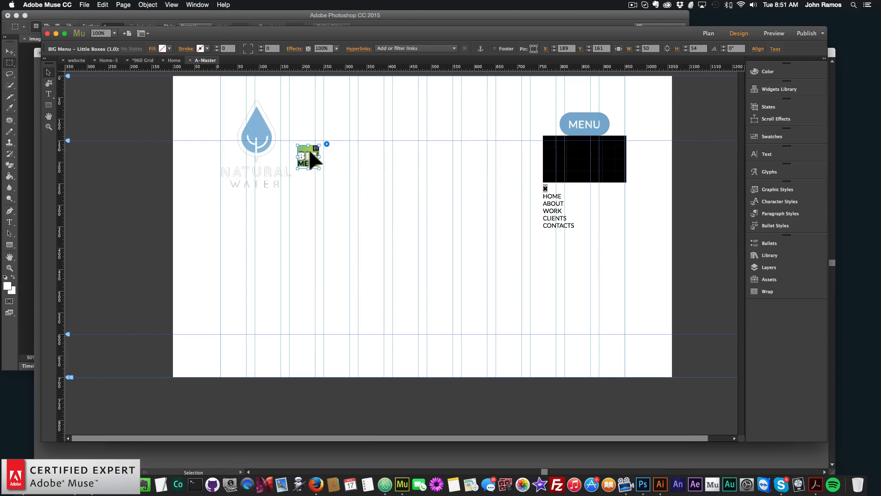
left_click(326, 143)
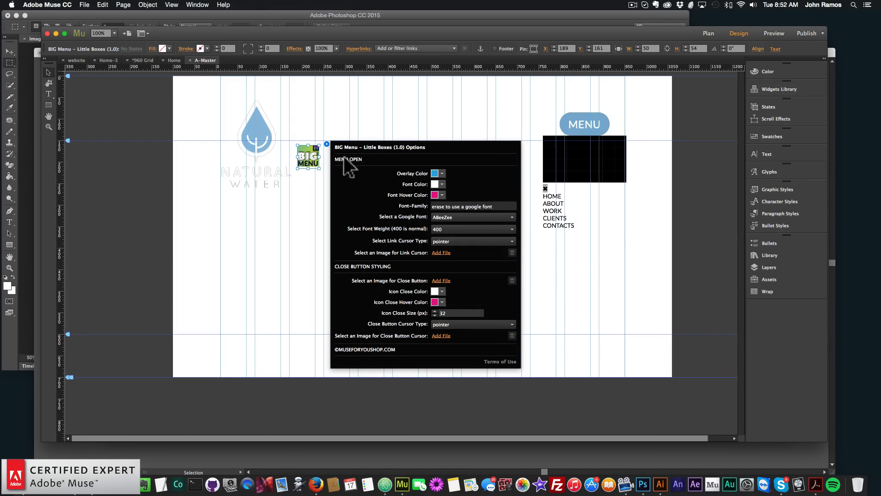
left_click(441, 172)
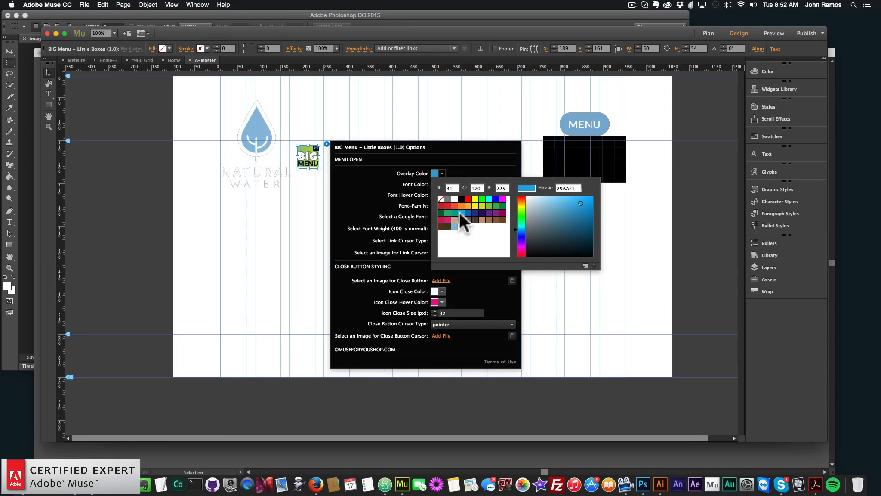
left_click(455, 226)
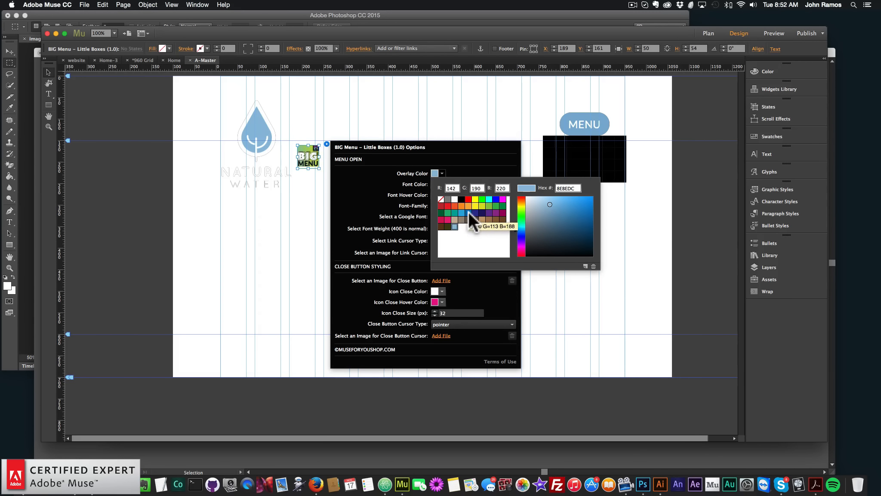
left_click(468, 211)
left_click(426, 188)
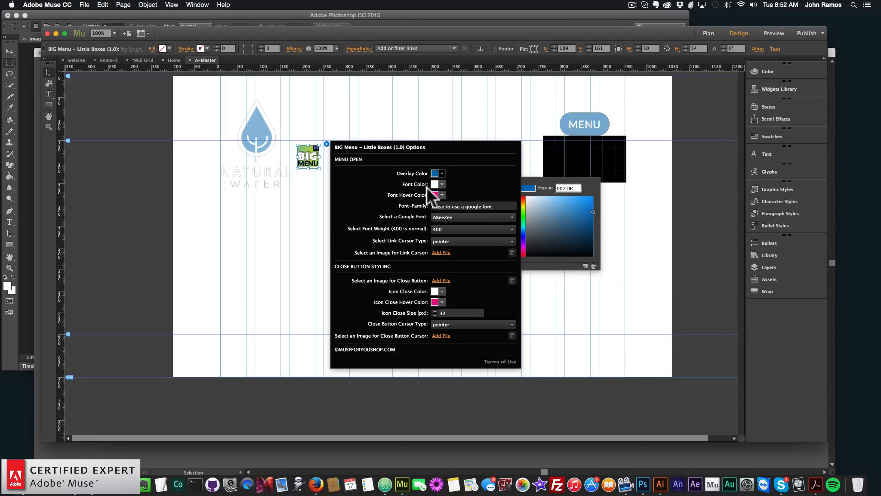
Set the open menu's font hover color to white FFFFFF.
left_click(443, 194)
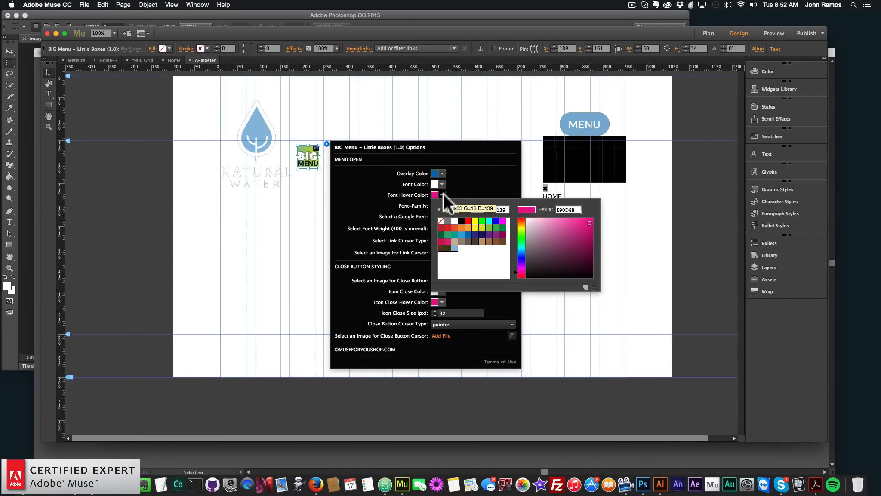
left_click(454, 221)
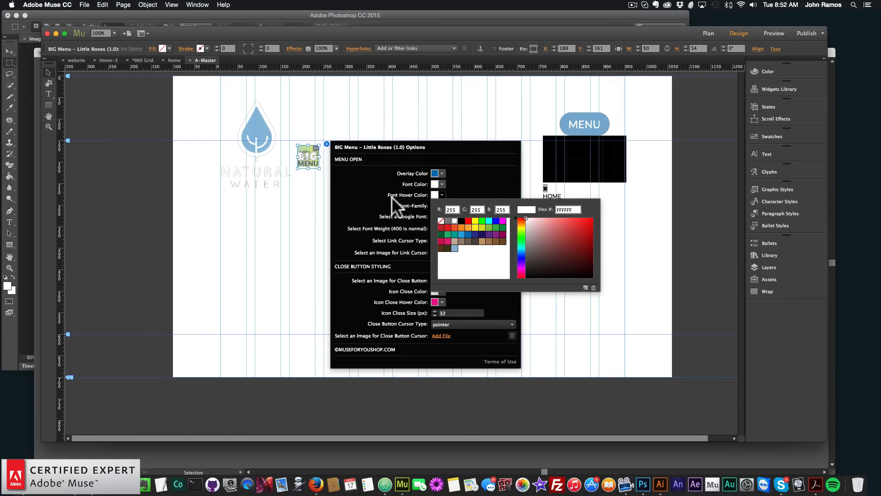
left_click(392, 197)
Set the open menu's font family to inherit in the BIG Menu icon widget.
left_click(477, 206)
left_click_drag(493, 206, 416, 201)
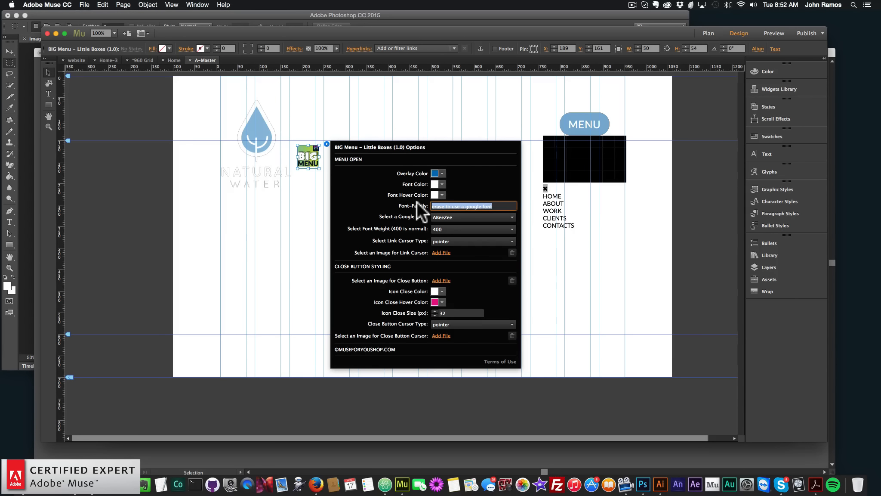
type("INH")
key("BackSpace")
type("H")
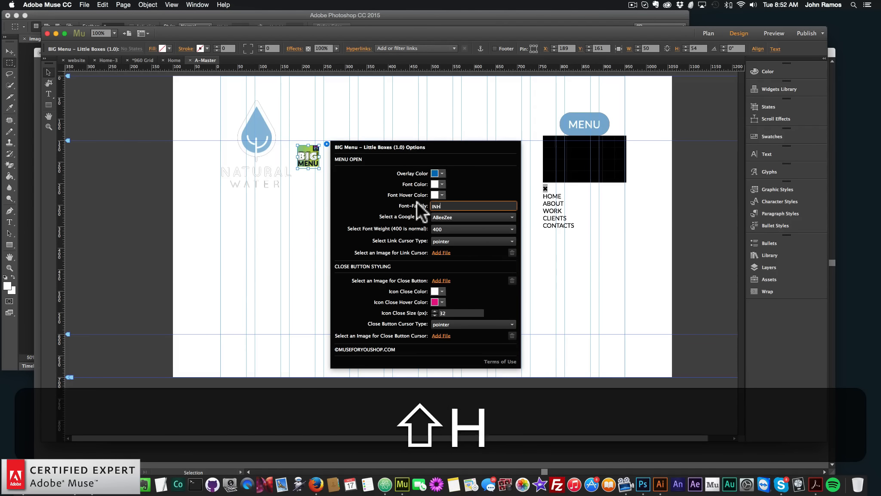
key("shift+BackSpace")
key("shift+BackSpace")
key("shift+BackSpace")
type("inherit")
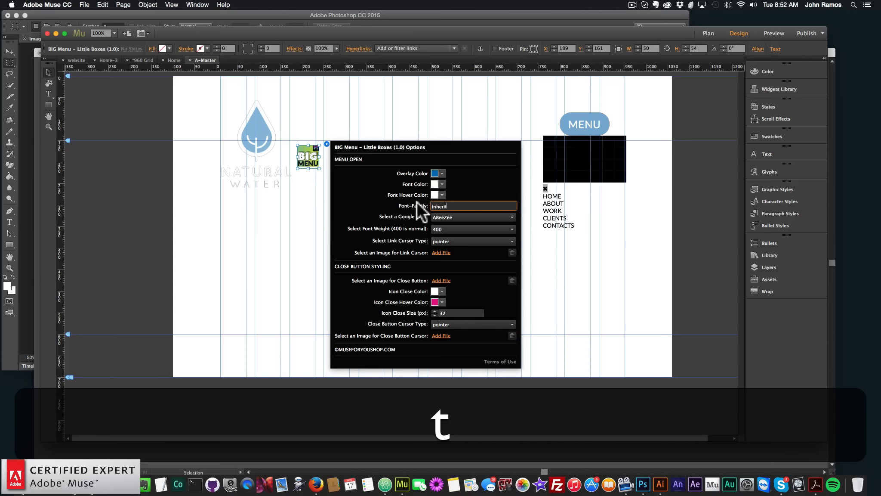
key("Return")
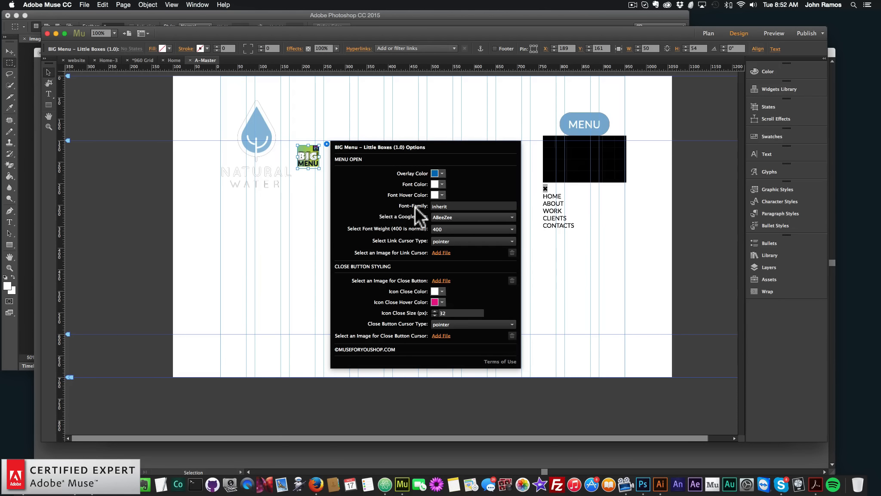
Close the widget options and apply the recently used Lato web font to the BIG Menu icon widget.
left_click(304, 152)
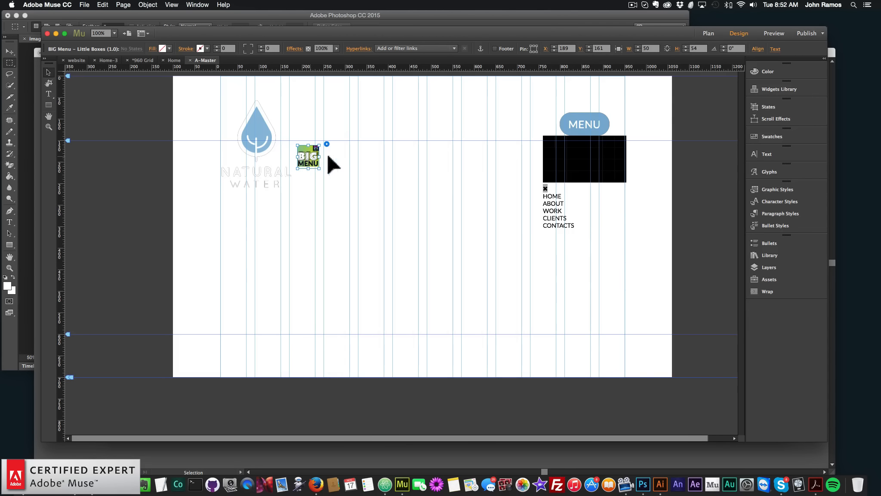
left_click(774, 49)
left_click(793, 66)
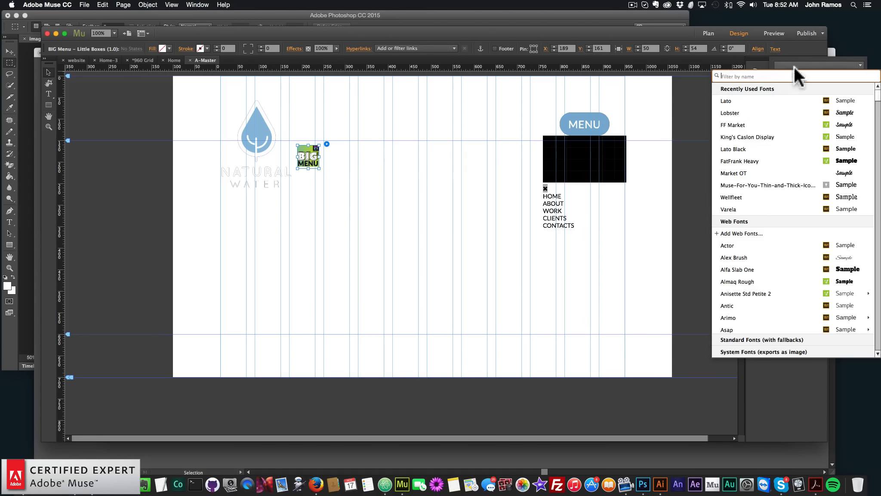
left_click(750, 99)
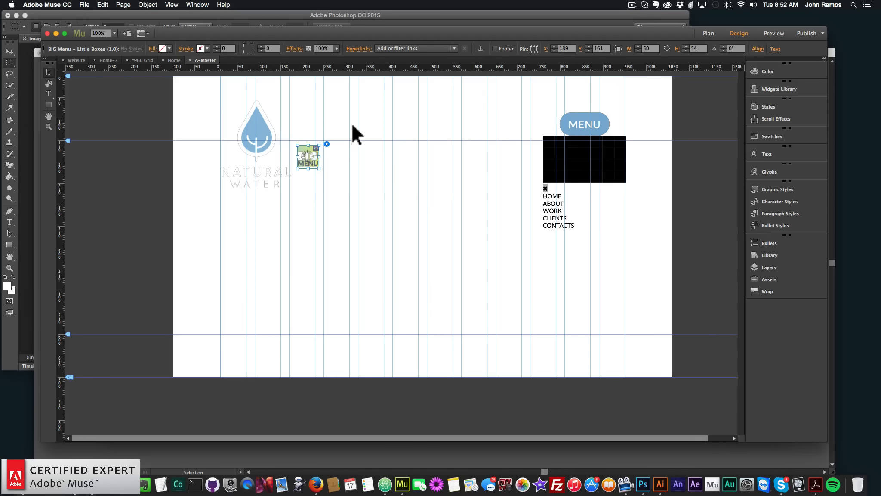
Set the close icon's hover color to white in the BIG Menu icon widget and close its options.
left_click(326, 143)
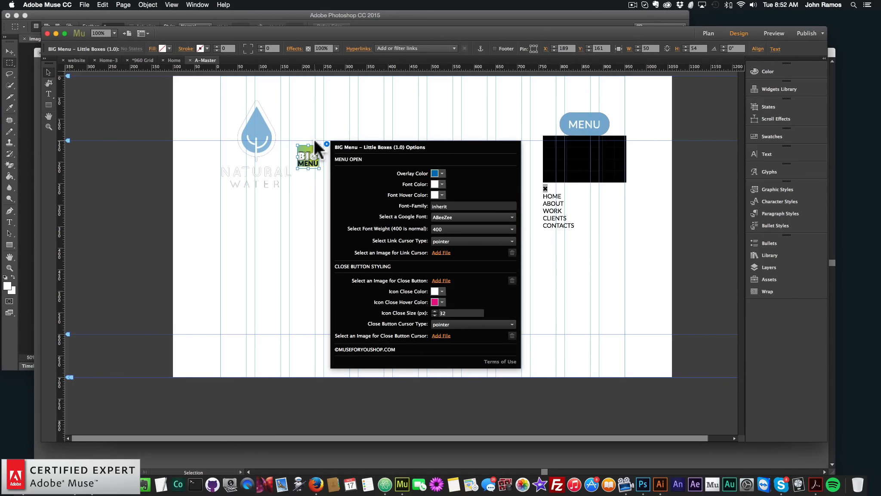
left_click(585, 157)
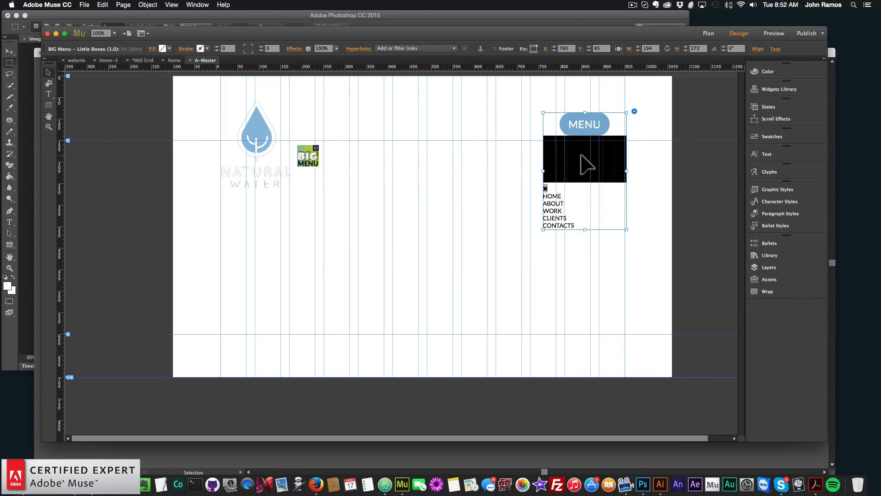
left_click(311, 156)
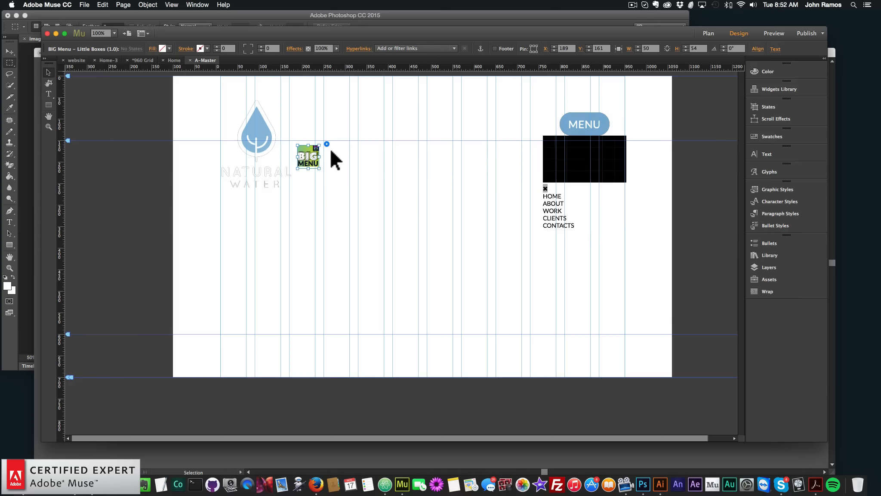
left_click(326, 144)
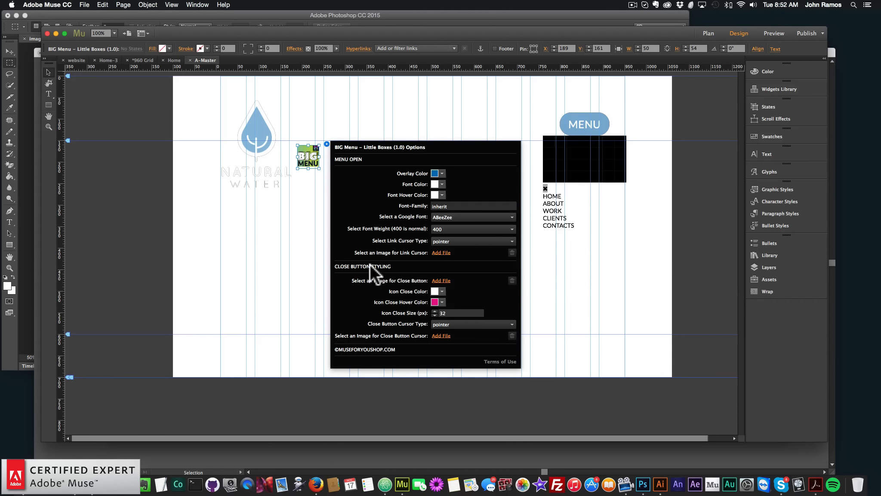
left_click(440, 302)
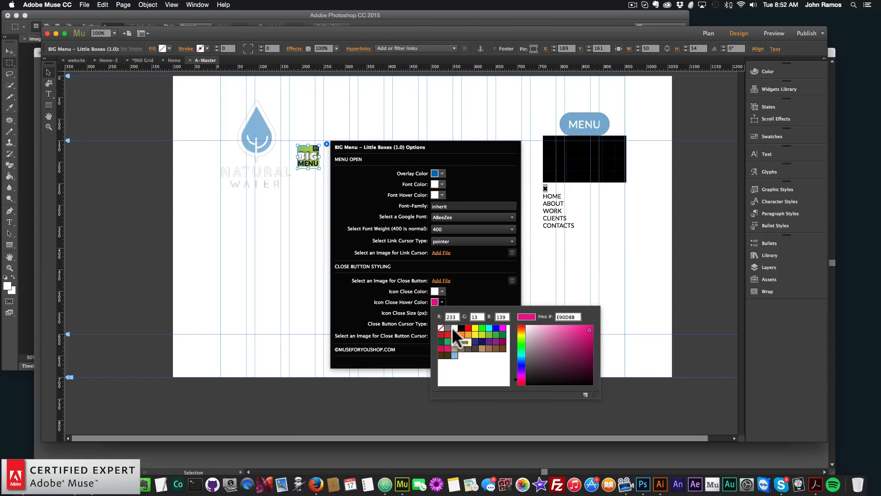
left_click(453, 325)
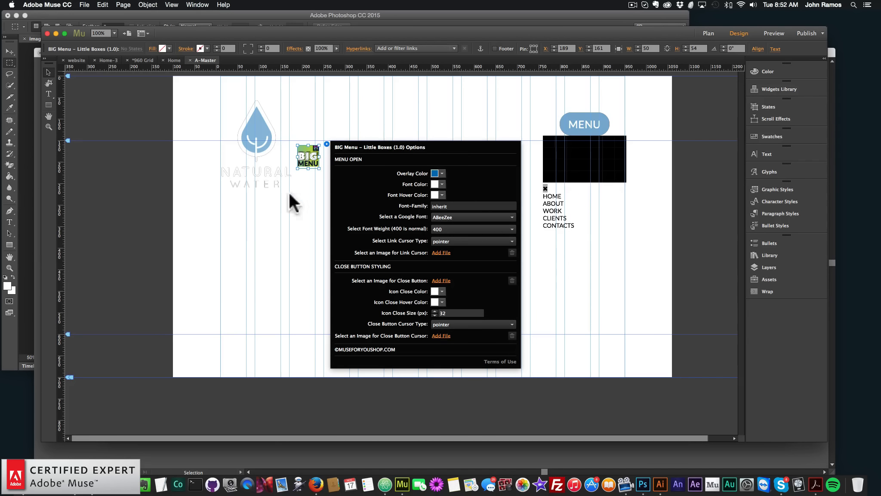
left_click(279, 270)
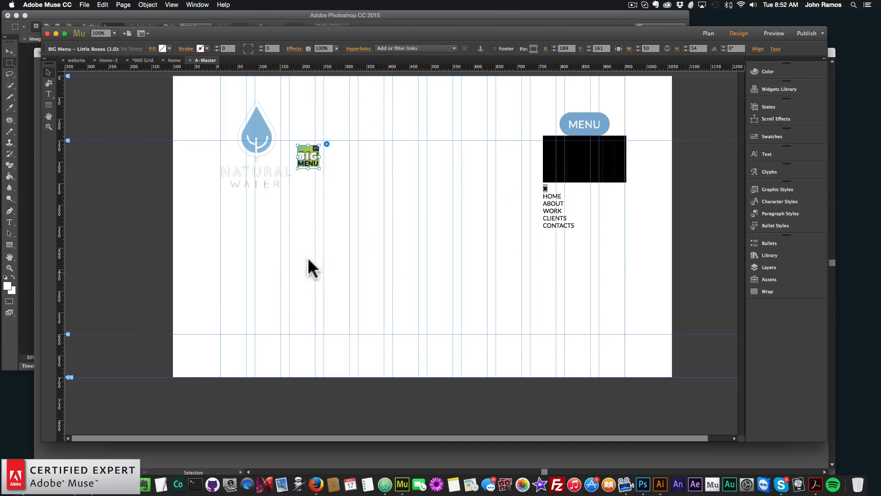
Open the Home page, preview it in the browser to check the MENU button, and return to Muse.
left_click(706, 33)
double_click(98, 115)
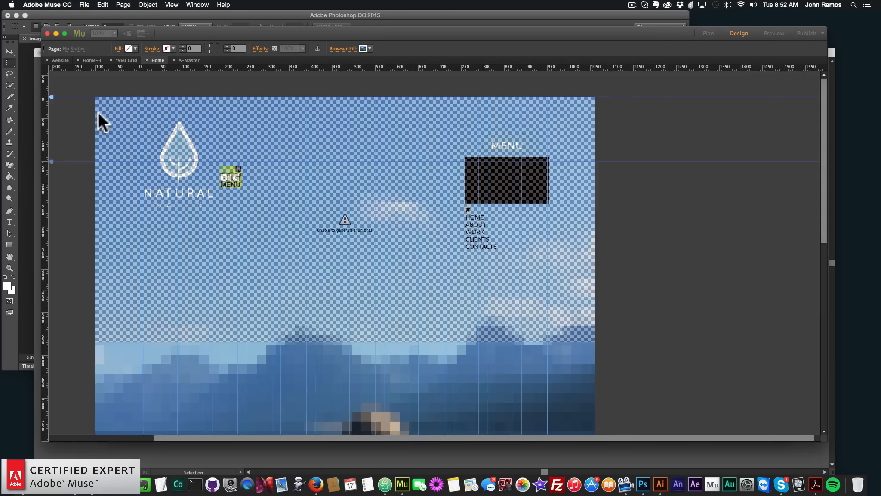
left_click(82, 5)
left_click(100, 141)
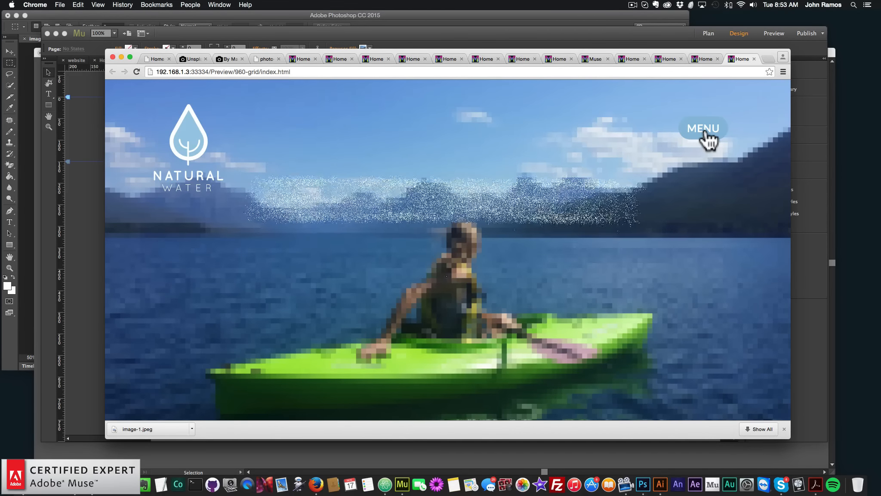
left_click(566, 33)
Add a new layer above Layer 1 on A-Master and move the SVG logo and both BIG Menu widgets into it.
left_click(701, 32)
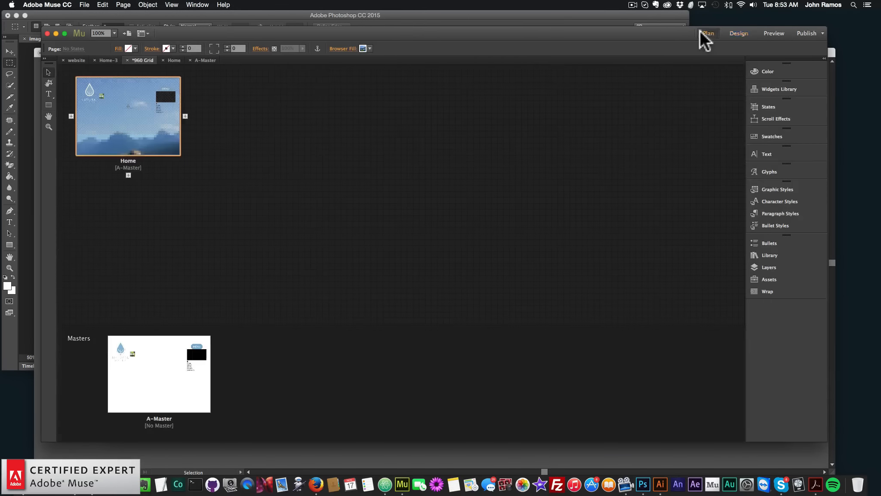
double_click(159, 353)
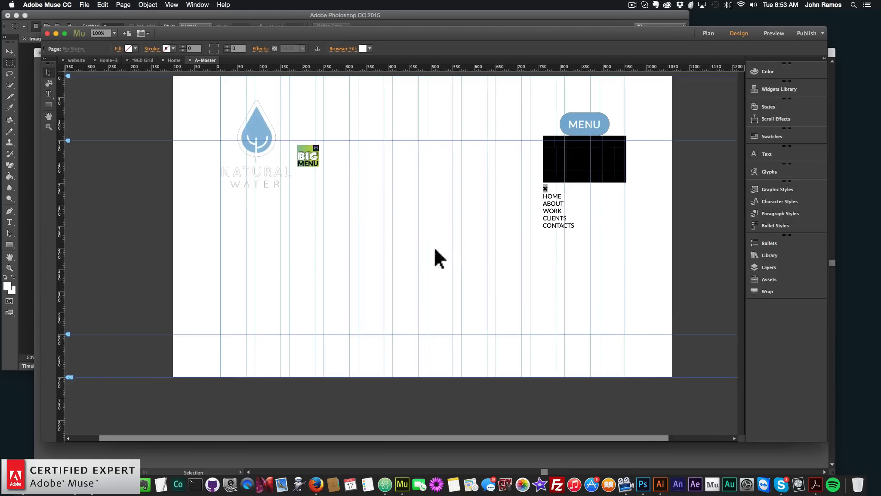
left_click(765, 267)
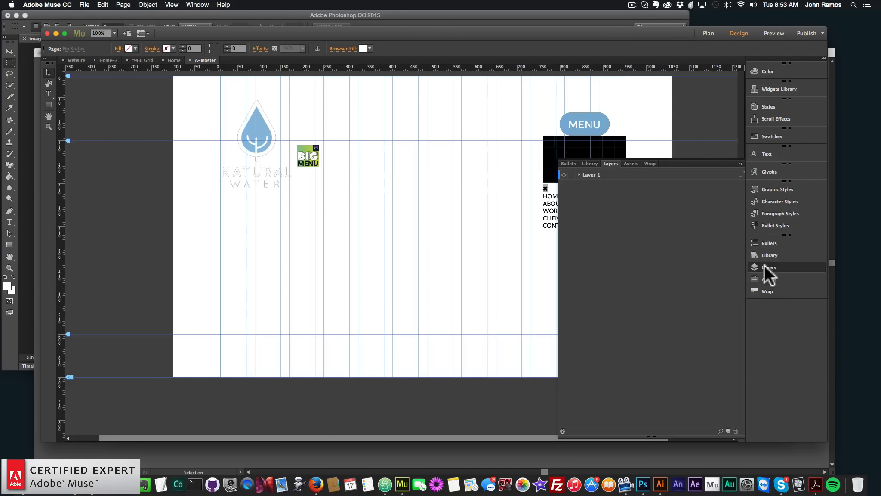
left_click(728, 431)
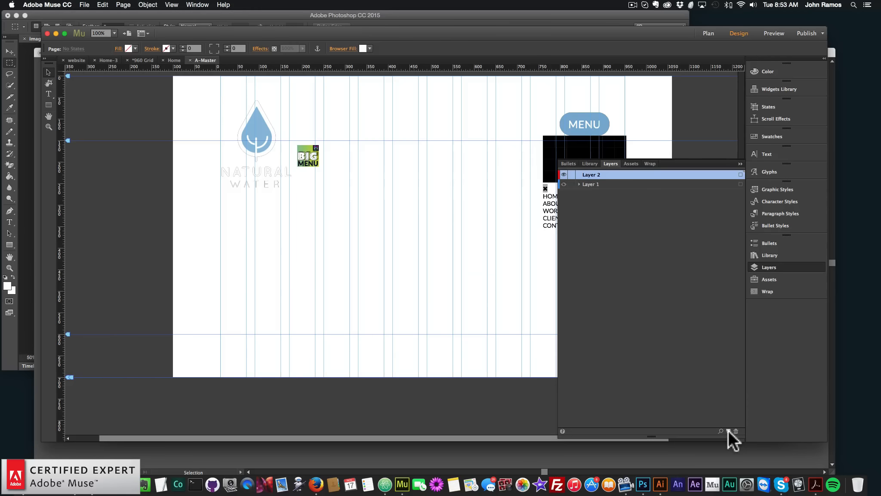
left_click(579, 184)
left_click(608, 203)
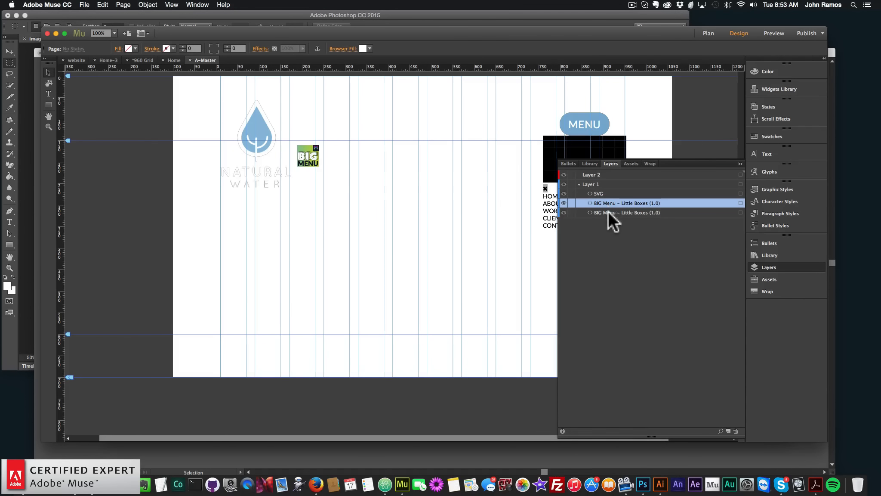
left_click(608, 212, "shift")
left_click_drag(601, 188, 601, 181)
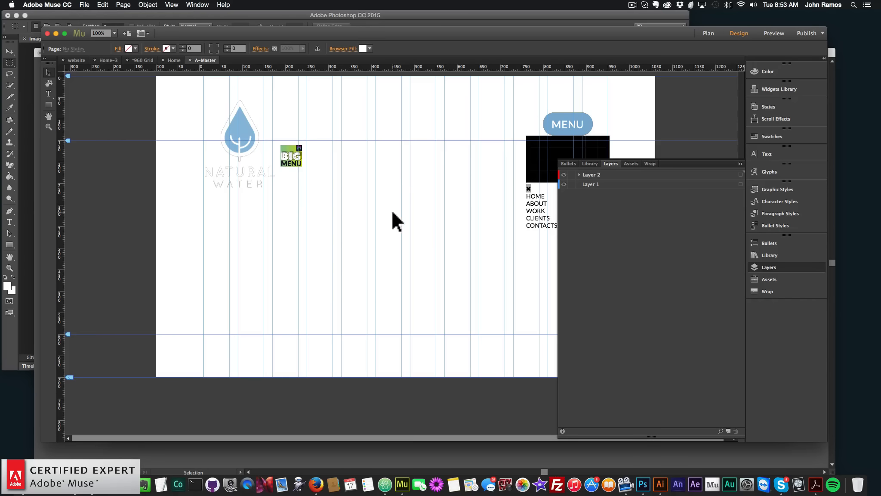
Open the Home page and preview it in the browser with the new master layer order.
left_click(707, 34)
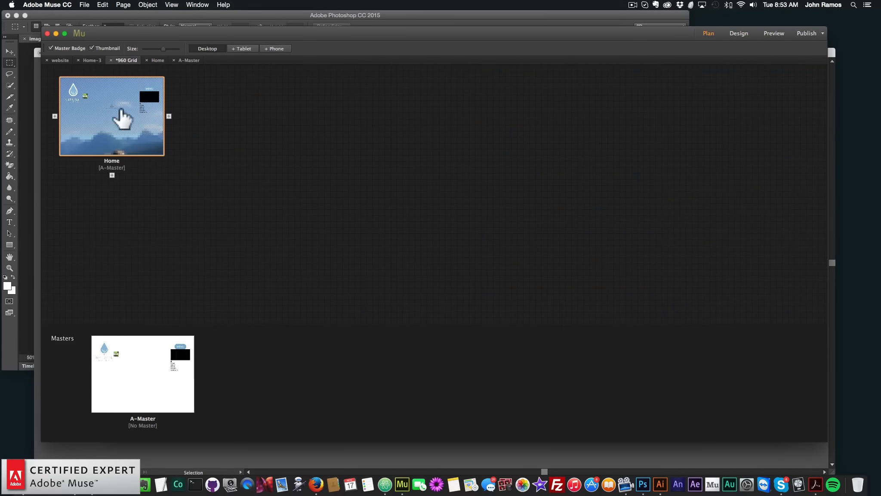
double_click(126, 106)
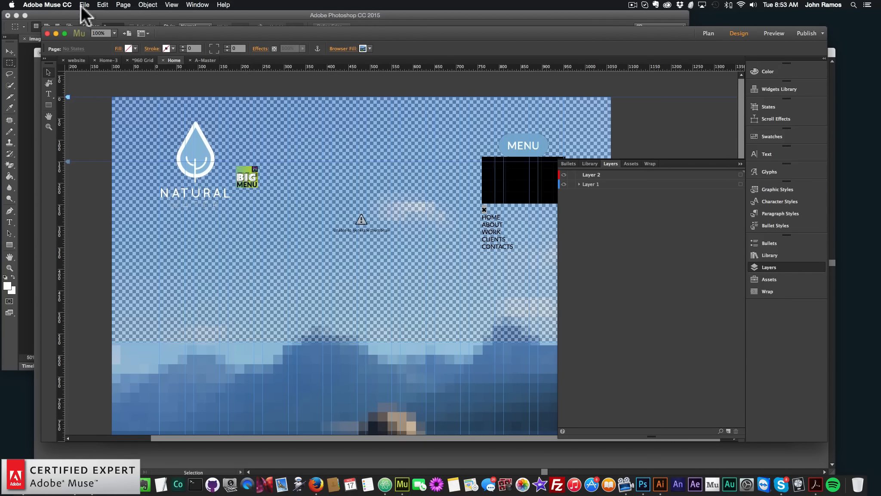
left_click(82, 5)
left_click(113, 142)
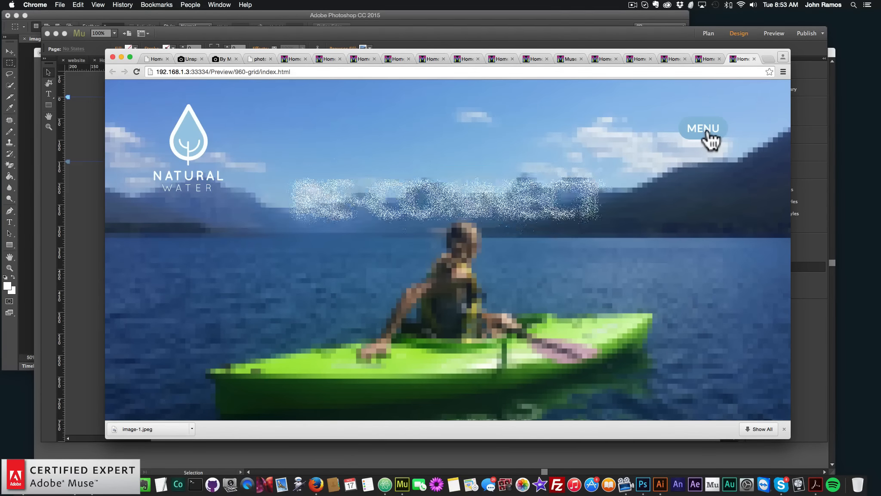
Test the previewed MENU button by opening and closing the full-screen menu repeatedly, and return to Muse.
left_click(707, 128)
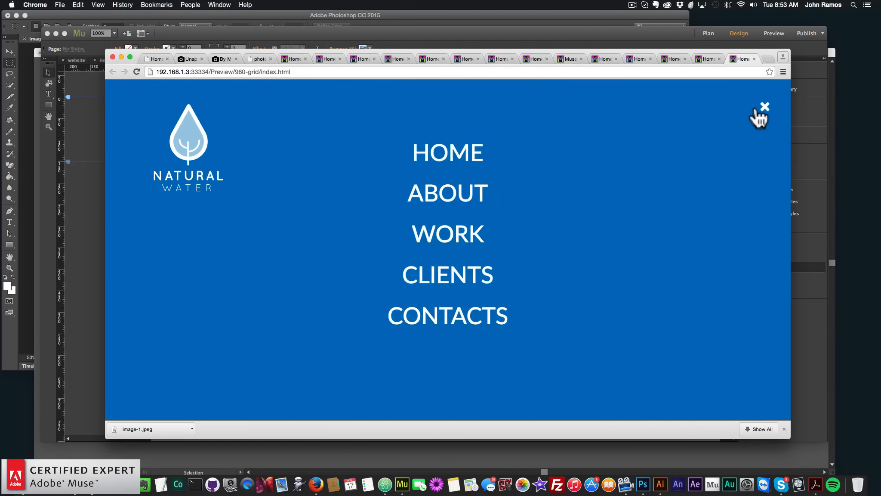
left_click(762, 109)
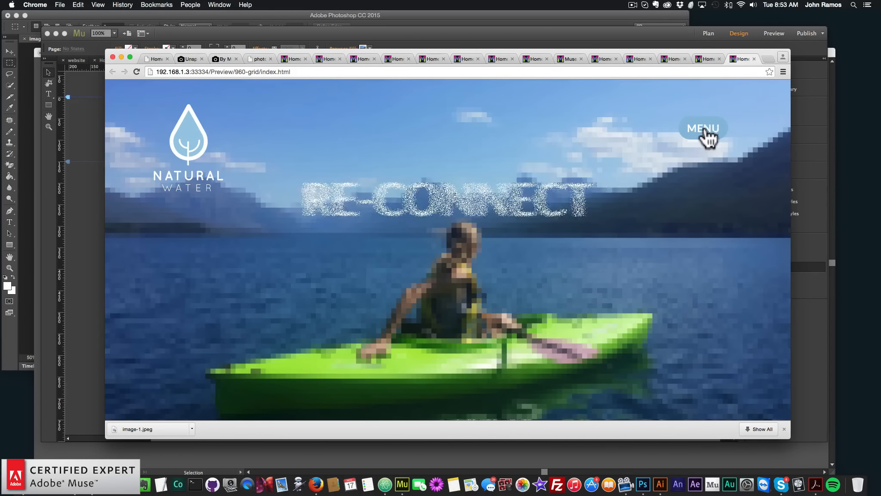
left_click(705, 132)
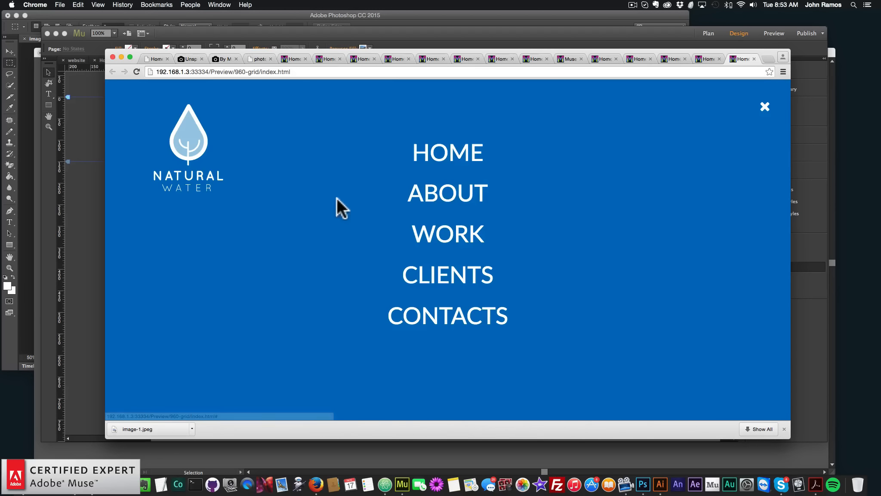
left_click(763, 109)
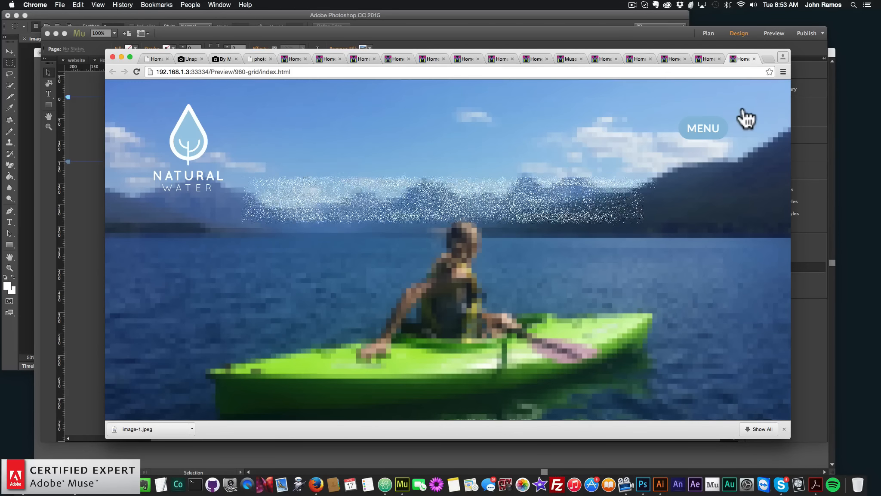
left_click(717, 125)
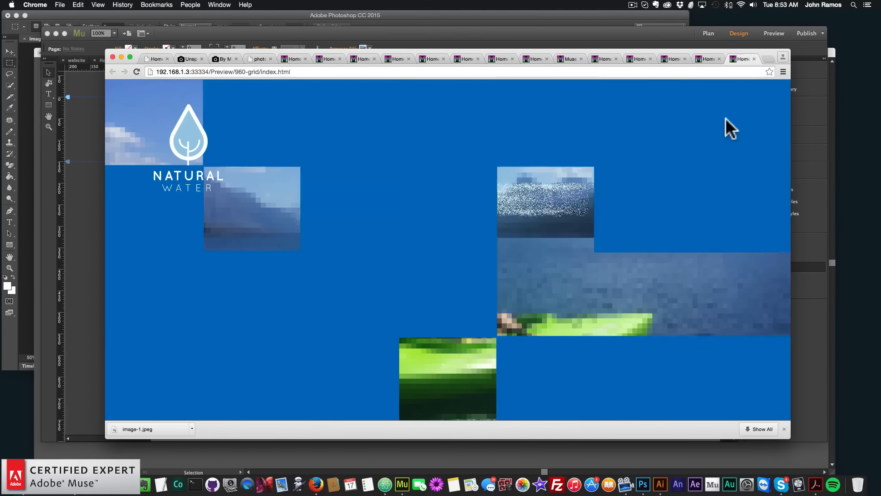
left_click(763, 110)
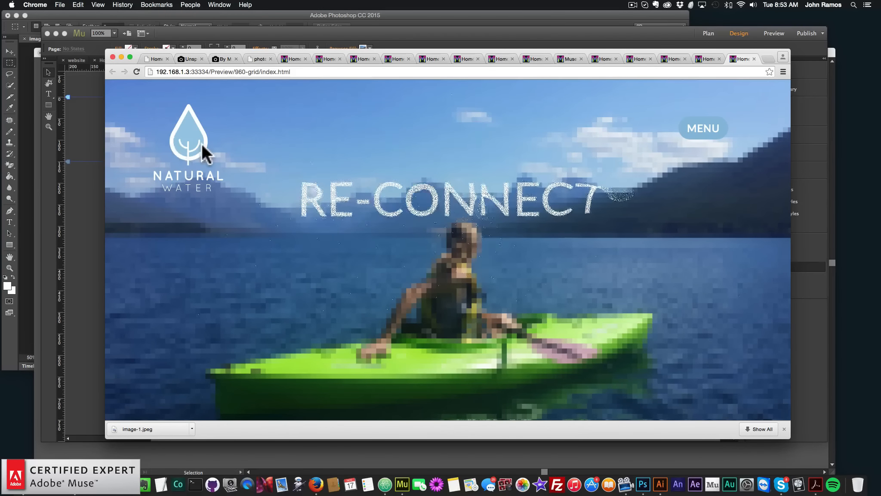
left_click(795, 328)
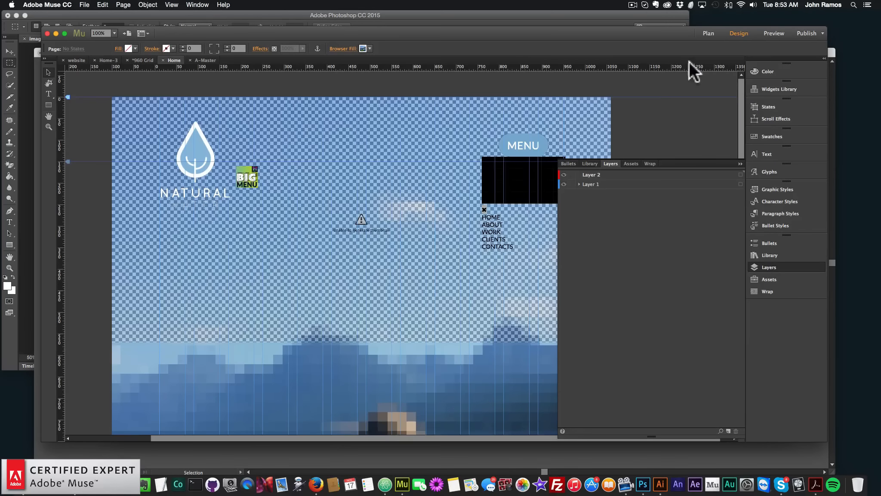
On A-Master, shrink the logo to about 129 × 158 and move the MENU widget closer to the page's upper-right corner.
left_click(708, 33)
double_click(131, 394)
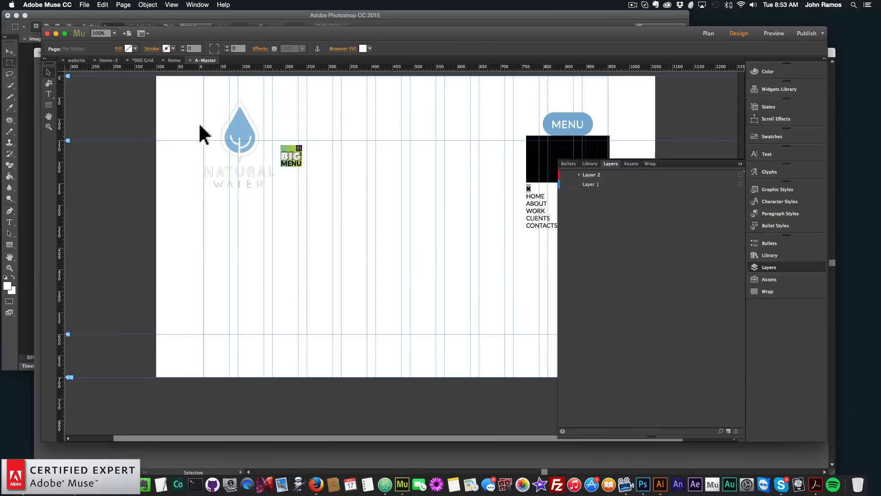
left_click(275, 183)
left_click_drag(276, 188, 259, 163)
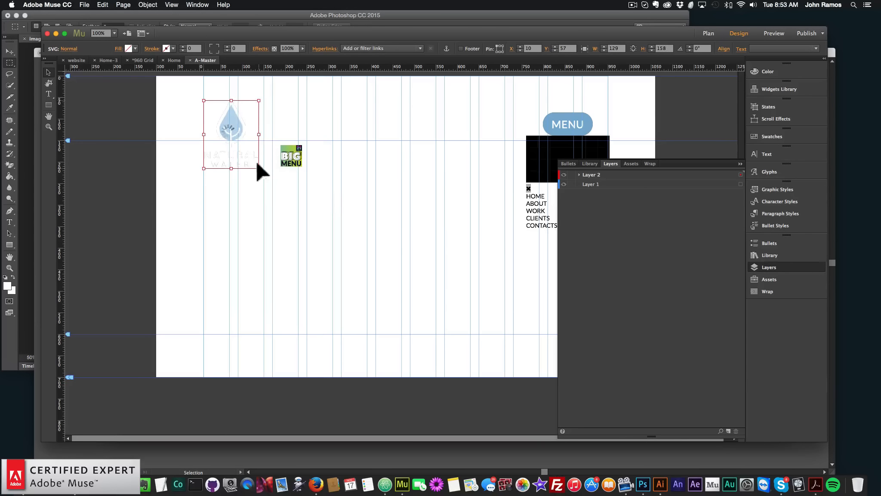
left_click_drag(557, 132, 578, 114)
left_click(481, 129)
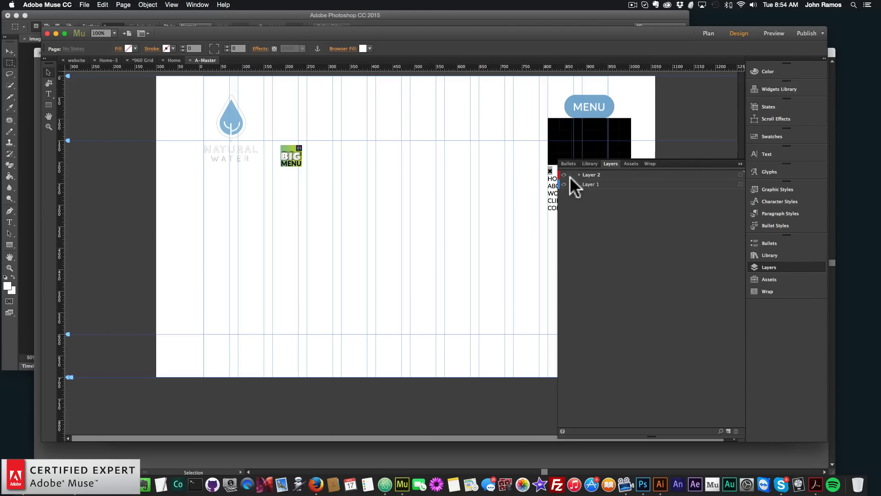
Return to the site plan and open the Home page for editing, with the Layers panel collapsed.
left_click(708, 33)
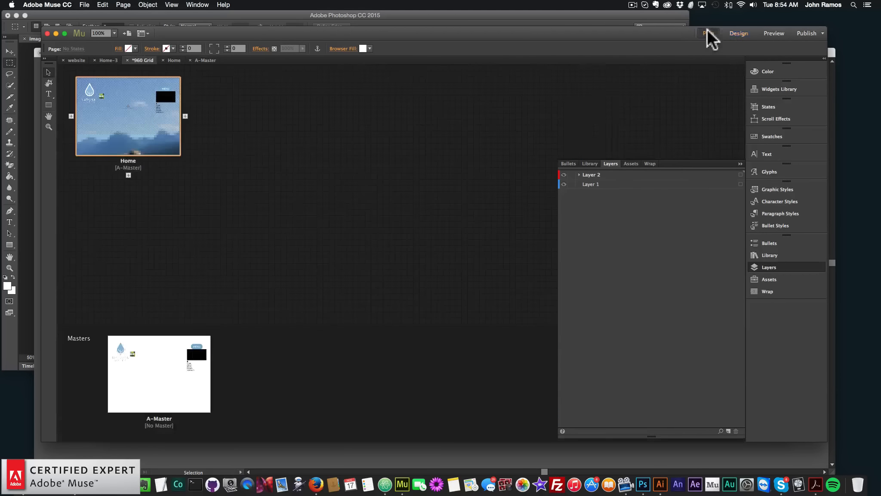
double_click(122, 115)
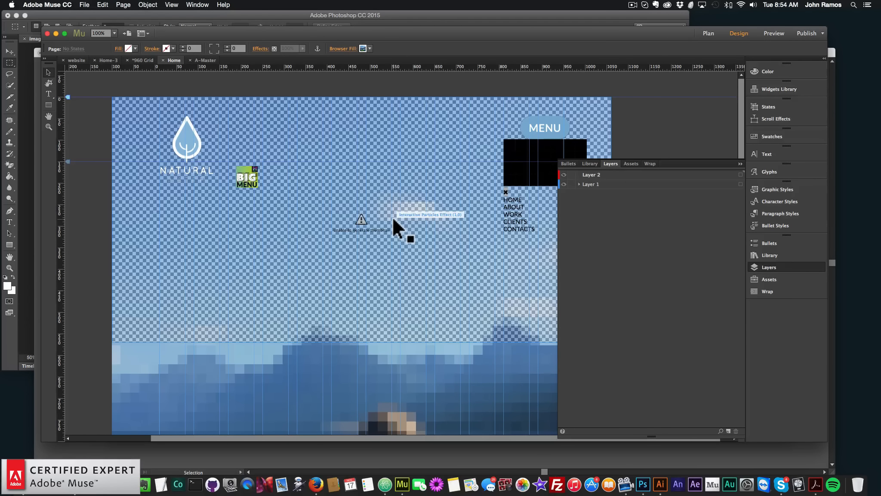
scroll(405, 219, "down", 2)
scroll(405, 220, "down", 2)
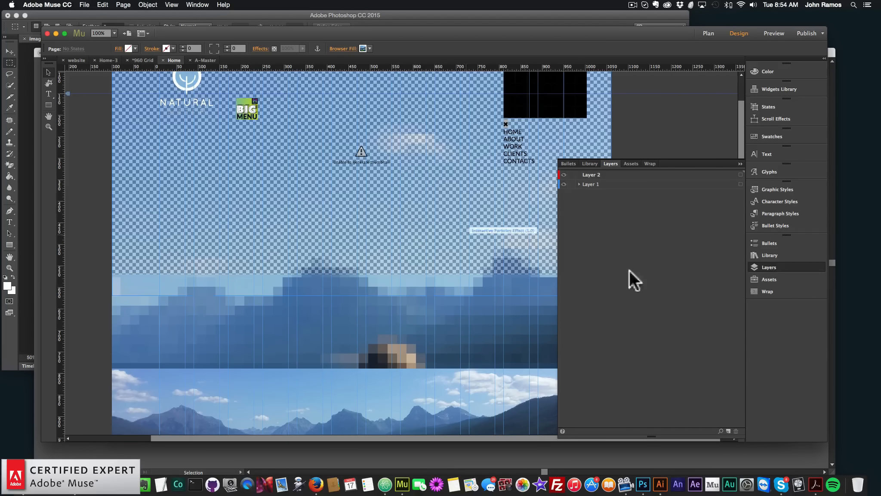
left_click(791, 267)
scroll(604, 267, "down", 8)
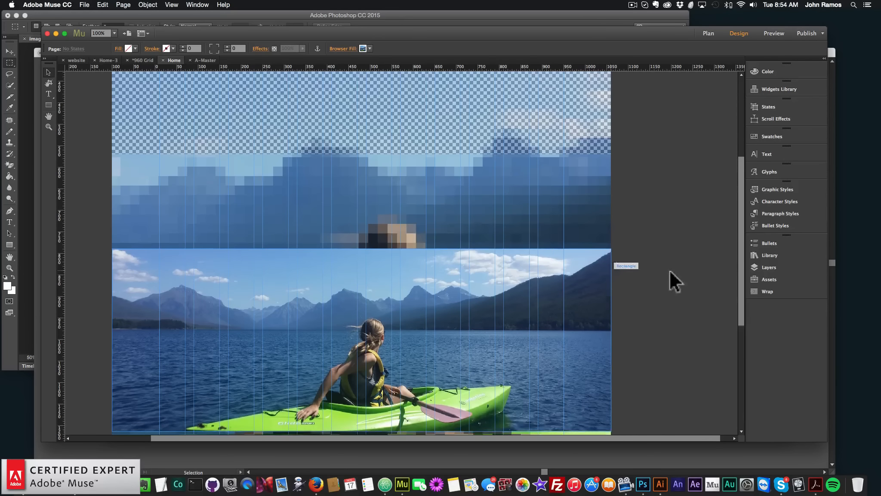
Place the Muse For You – Click Effect Widget 1.1 from the library on the sharp kayak photo.
left_click(775, 255)
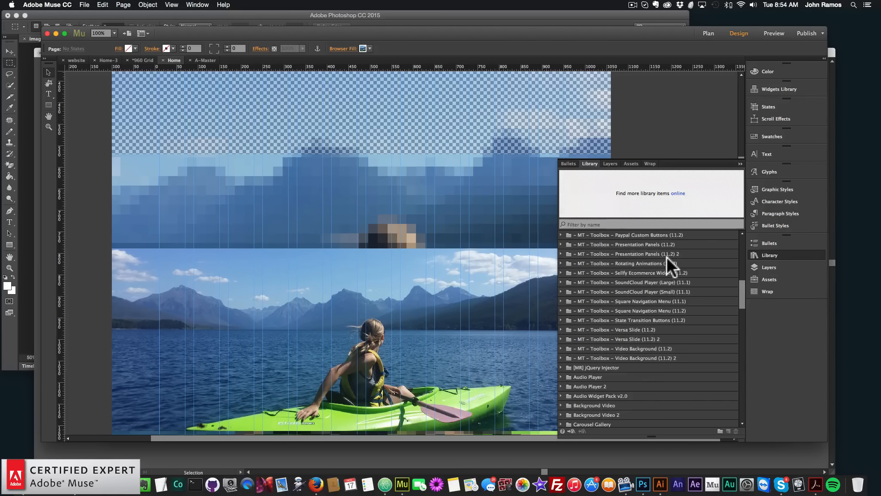
left_click(561, 263)
scroll(615, 259, "down", 1)
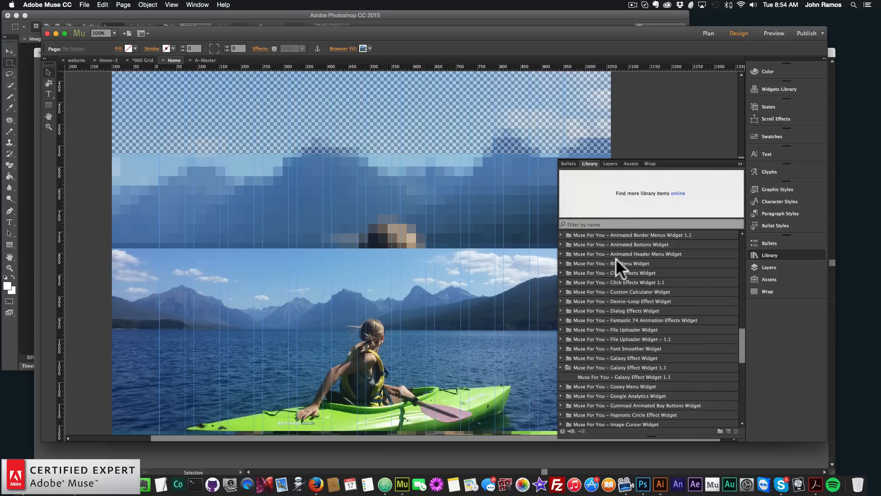
left_click(561, 264)
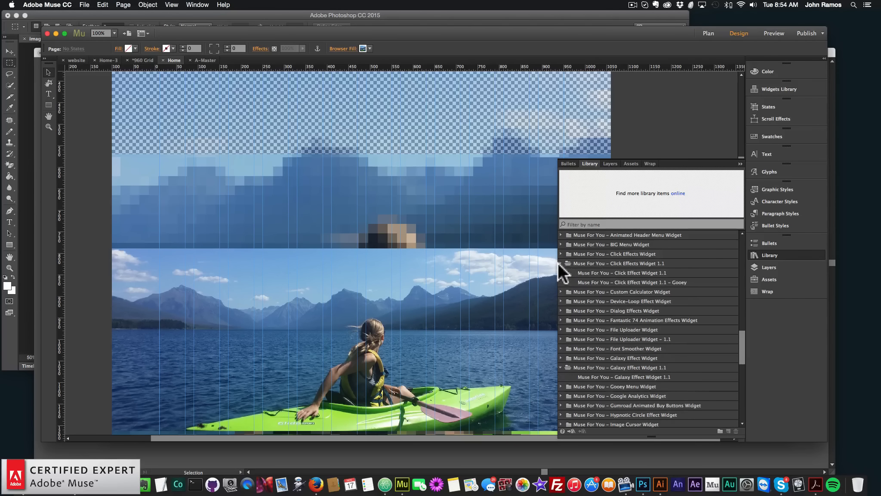
left_click(615, 282)
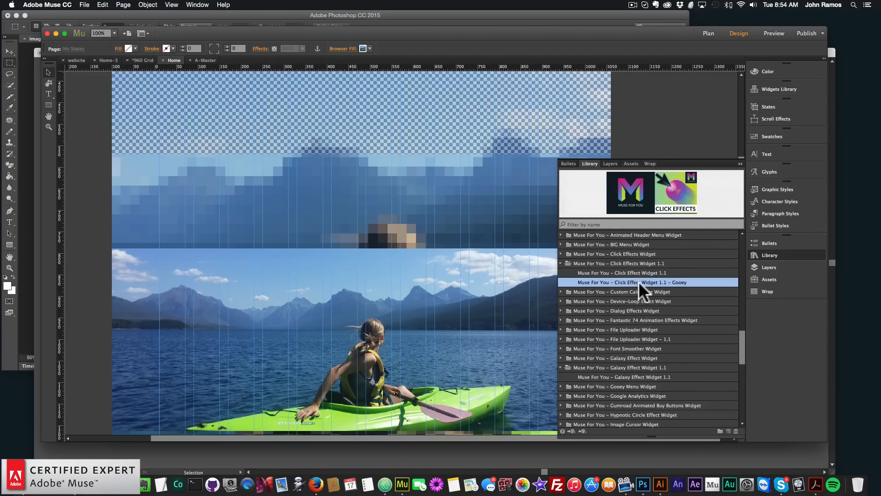
left_click(637, 273)
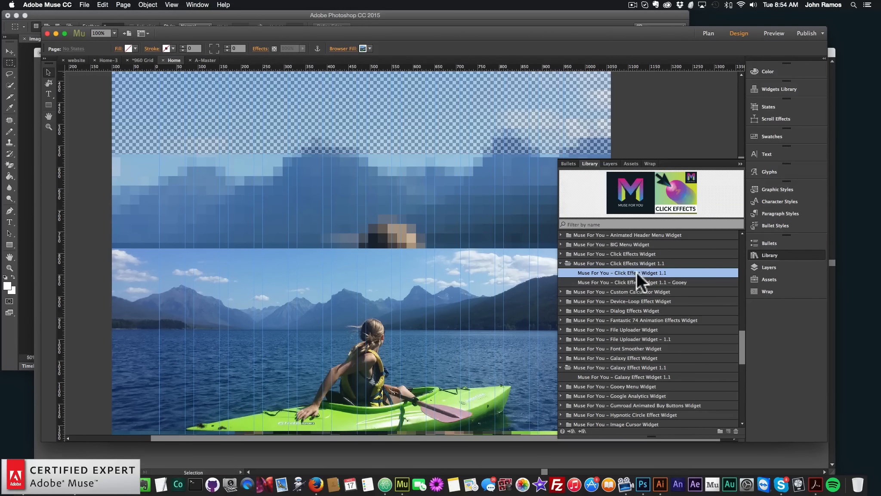
left_click_drag(645, 271, 307, 317)
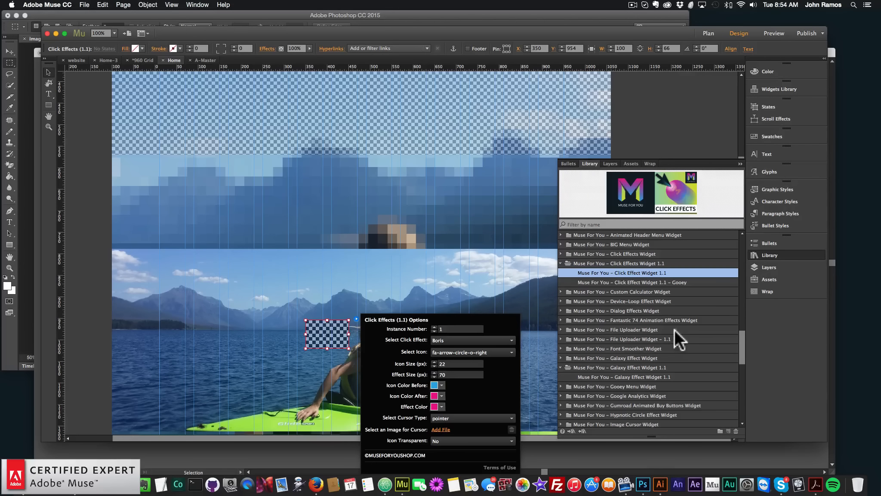
left_click(775, 255)
Set the placed Click Effects widget's click effect to Radomir.
left_click(356, 319)
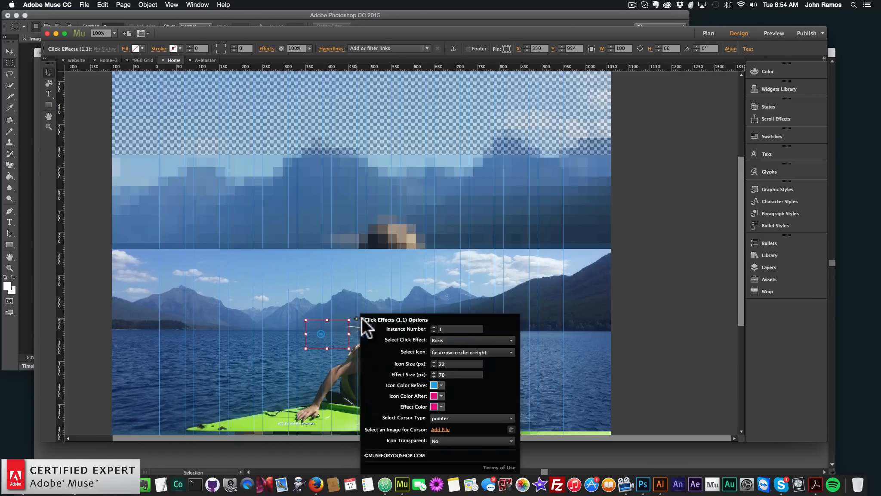
left_click(434, 340)
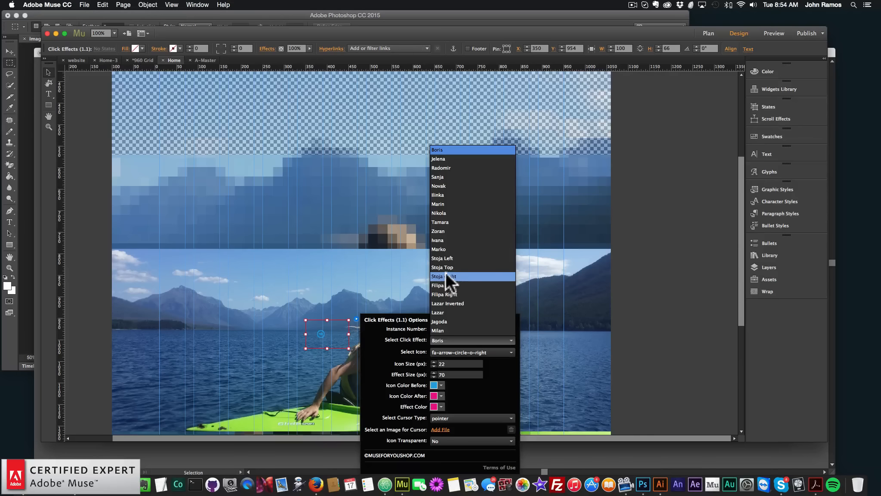
left_click(411, 352)
left_click(443, 341)
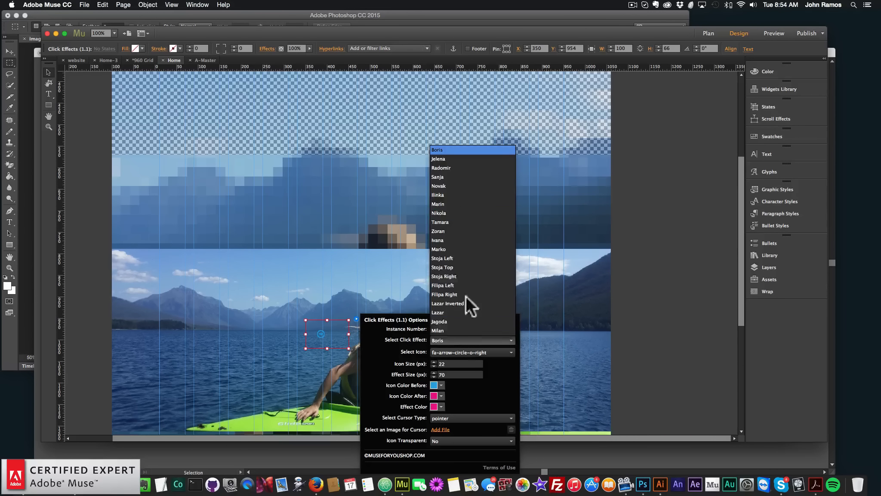
left_click(445, 166)
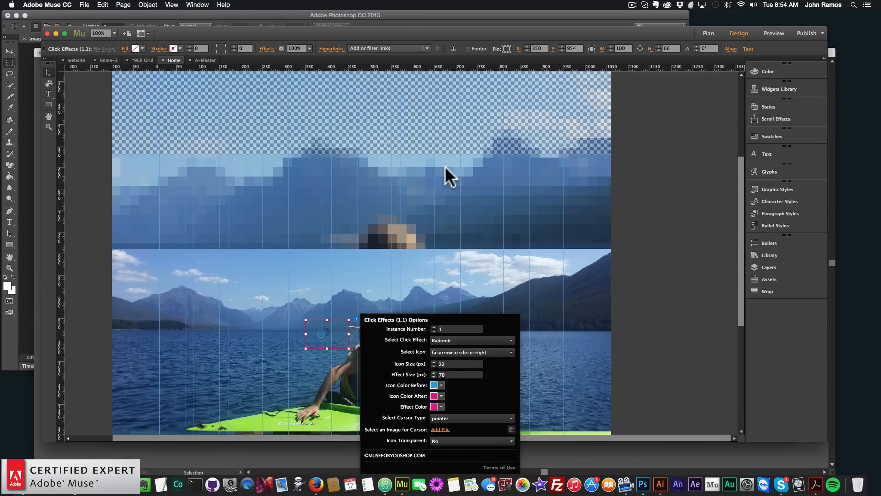
Set the Click Effects widget's effect size to 120 px and its icon size to 50 px.
left_click(453, 374)
type("120")
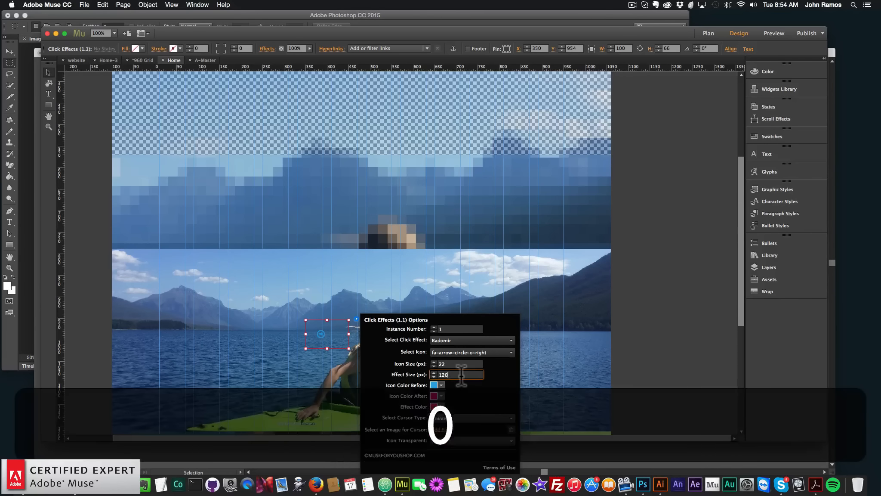
key("Return")
type("50")
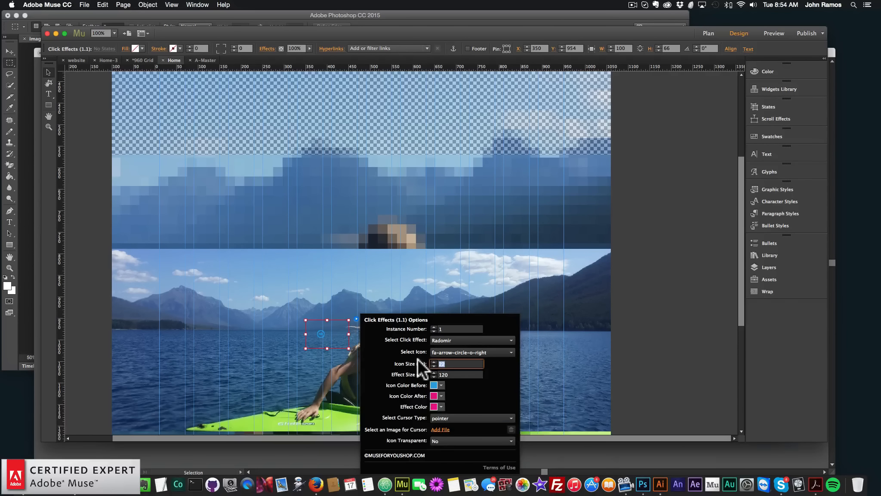
key("Return")
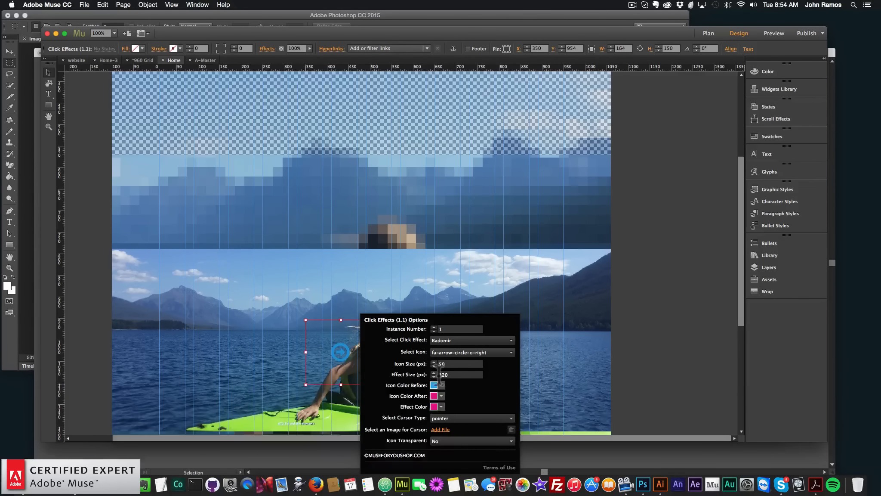
left_click(458, 367)
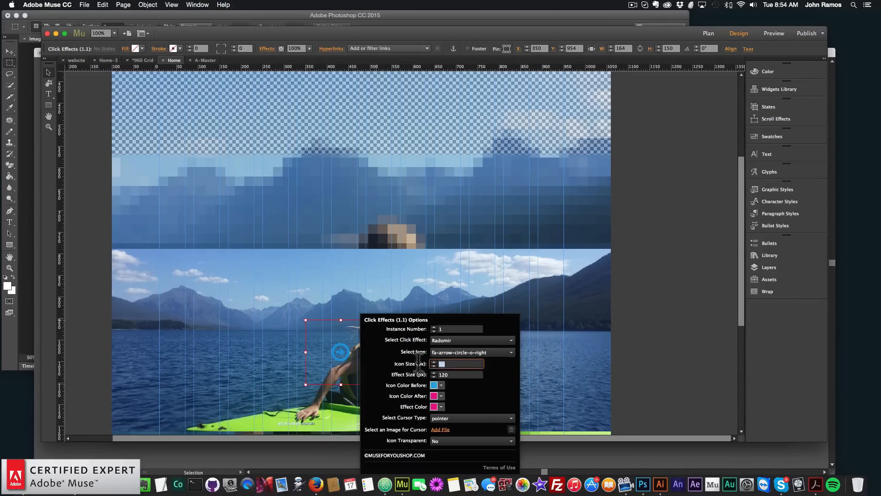
Set the widget's icon color before and effect color to white, and its icon color after to the light blue swatch.
left_click(442, 384)
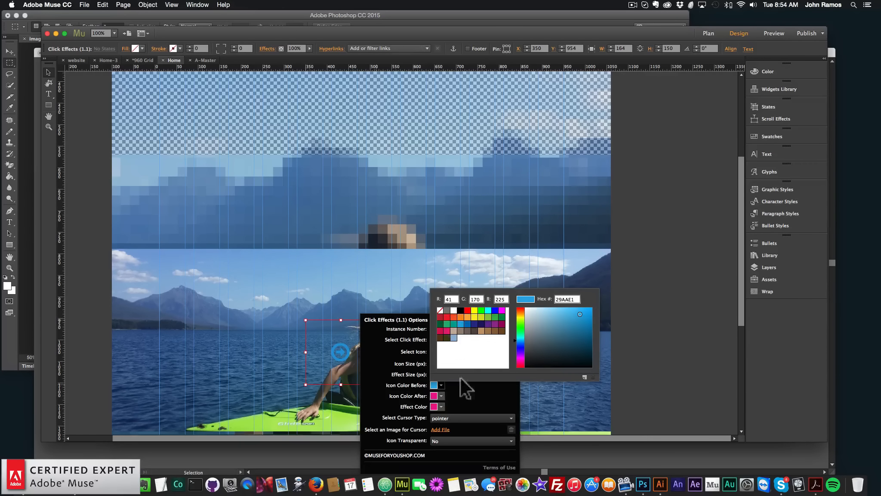
left_click(454, 307)
left_click(441, 395)
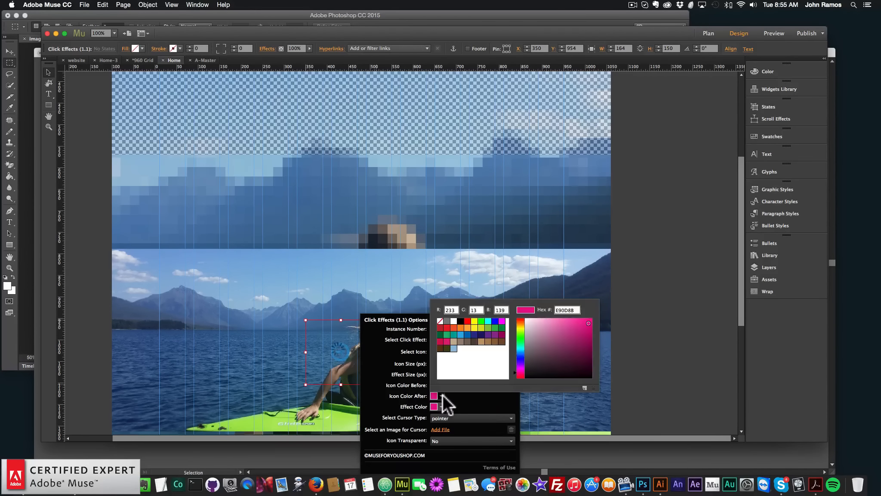
left_click(455, 342)
left_click(442, 406)
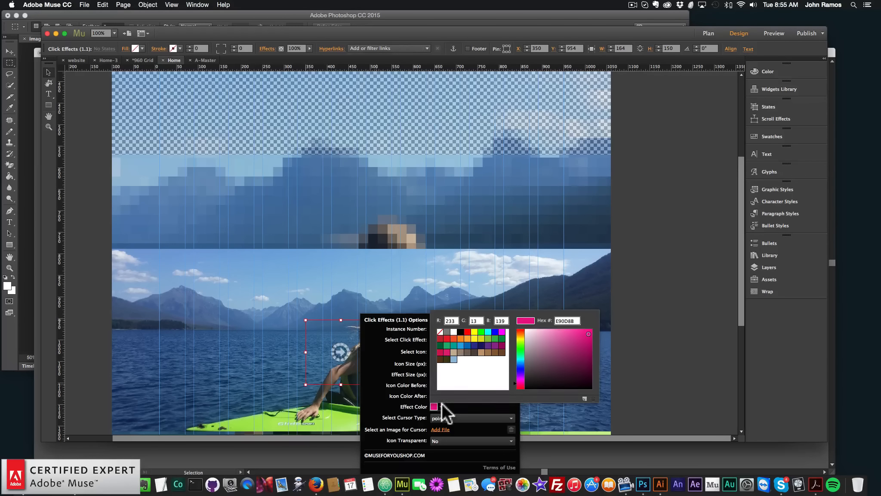
left_click(453, 329)
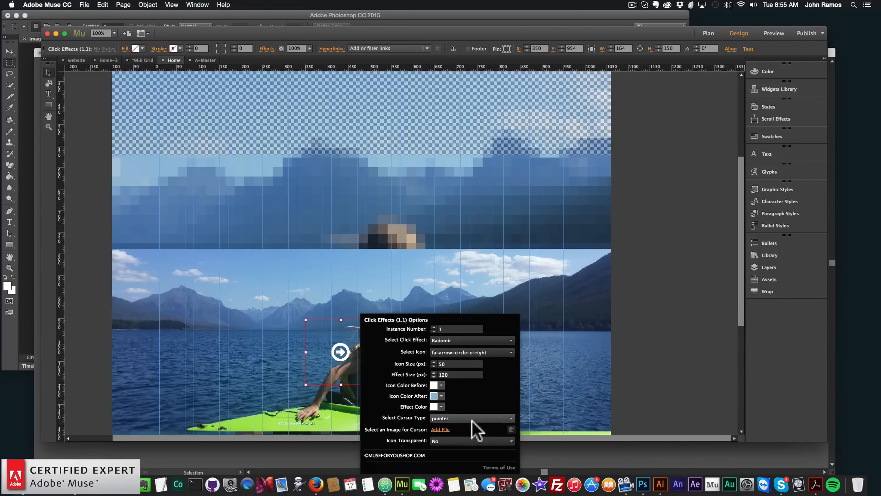
left_click(431, 436)
left_click(443, 442)
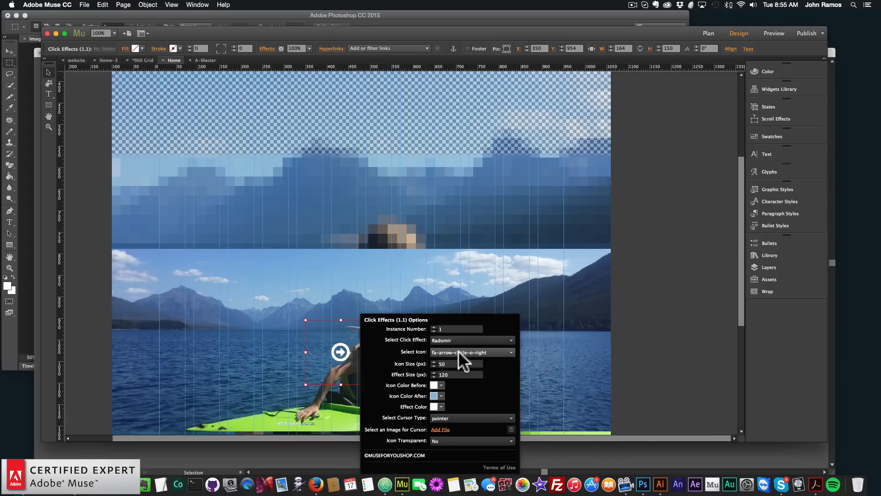
Change the Click Effects widget's icon to fa-camera and close its options.
left_click(443, 352)
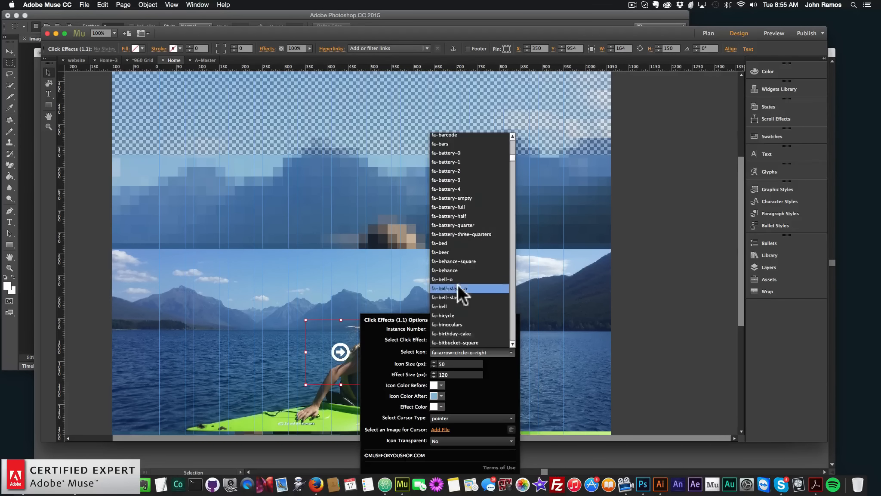
scroll(457, 283, "down", 12)
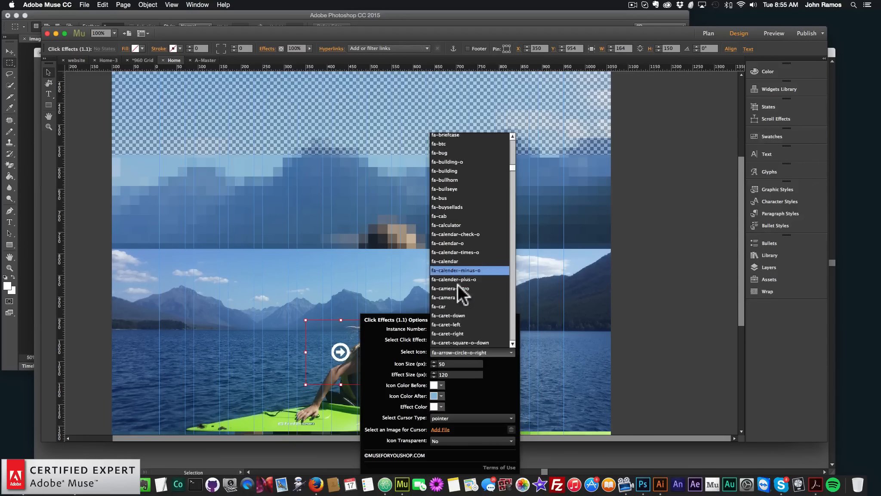
left_click(450, 297)
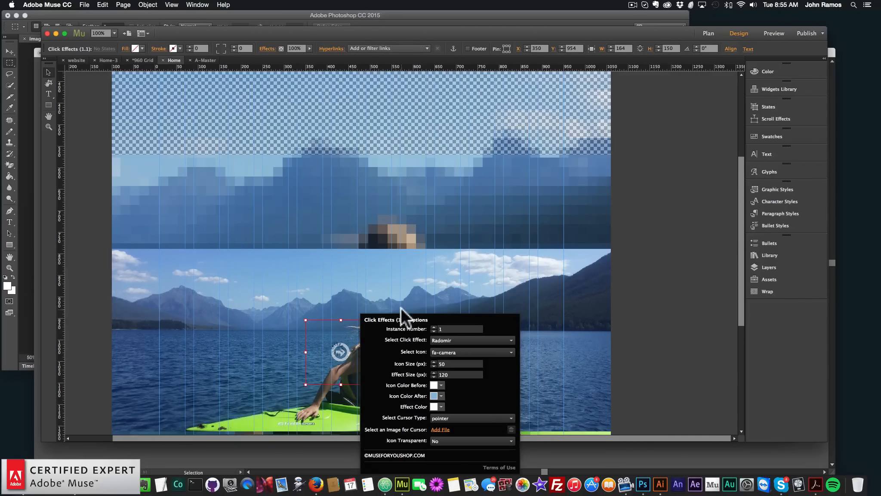
left_click(344, 330)
Move the camera widget down to X 10, Y 1453, over the dark lower-left part of the pixelated background.
left_click_drag(339, 350, 287, 362)
scroll(287, 362, "down", 5)
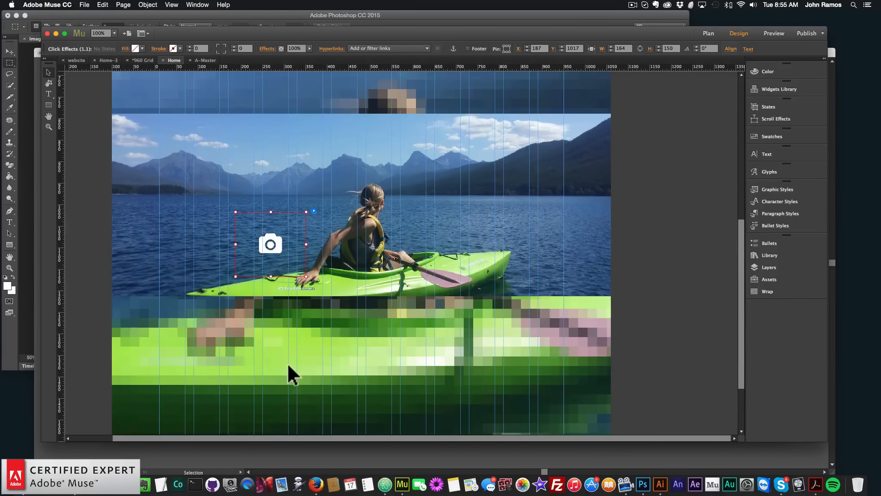
left_click_drag(263, 320, 265, 322)
scroll(266, 320, "down", 4)
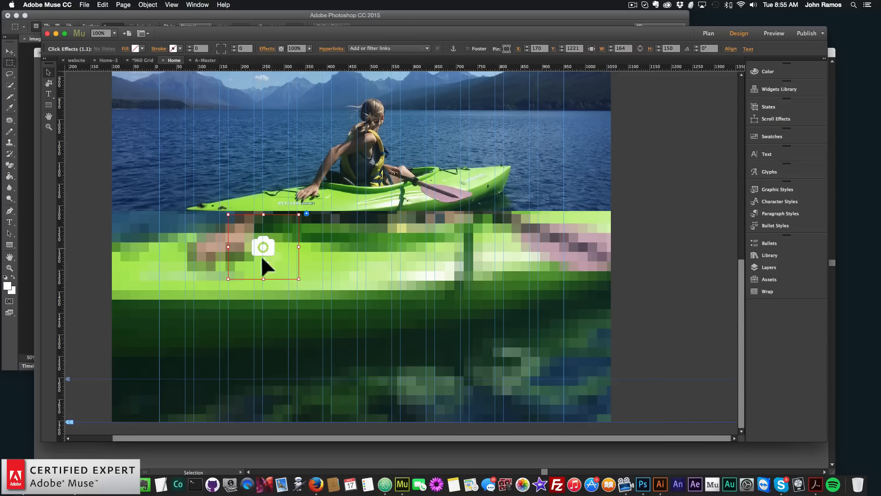
left_click_drag(262, 258, 199, 352)
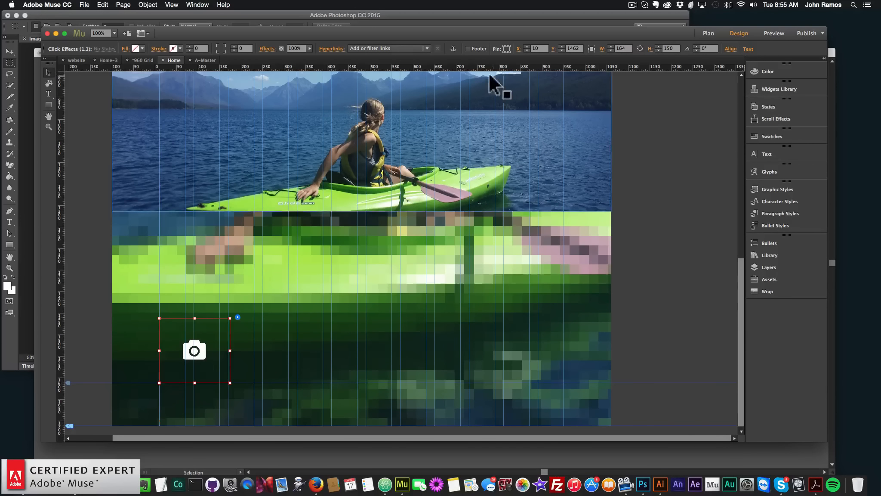
left_click(505, 51)
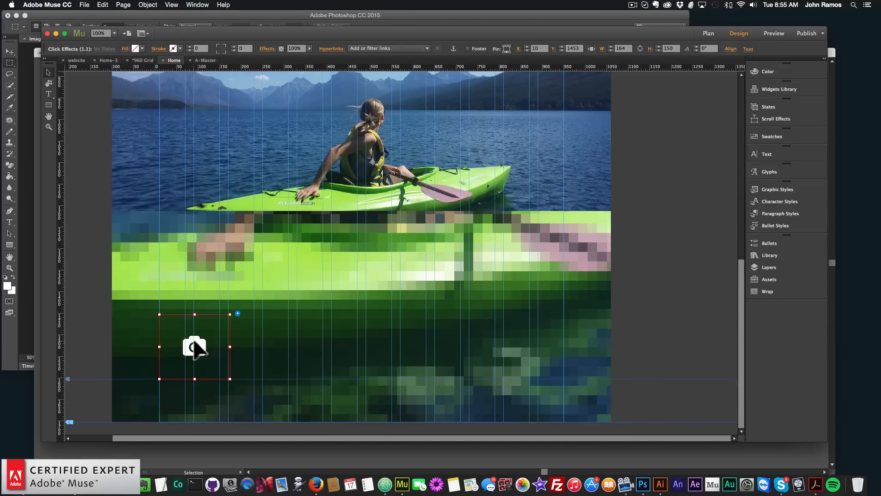
left_click_drag(194, 343, 199, 348)
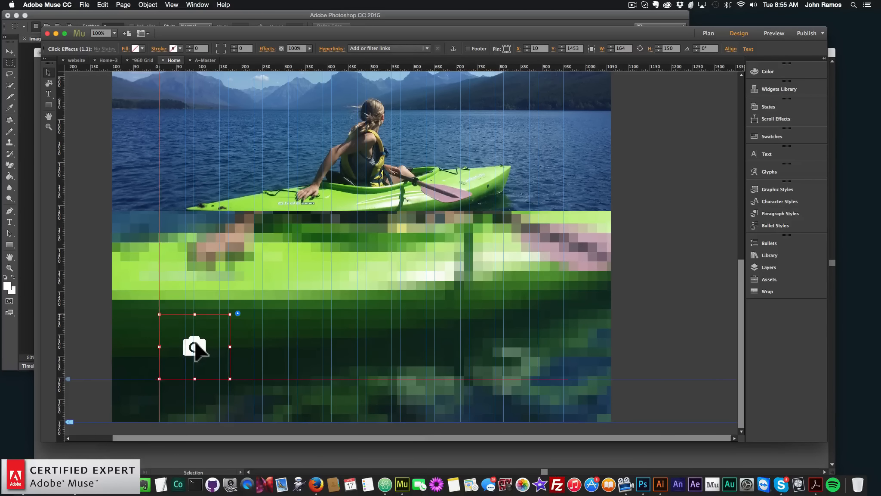
Paste three copies of the camera widget and align them in a row with the original at Y 1453, the last at X 786.
key("super+v")
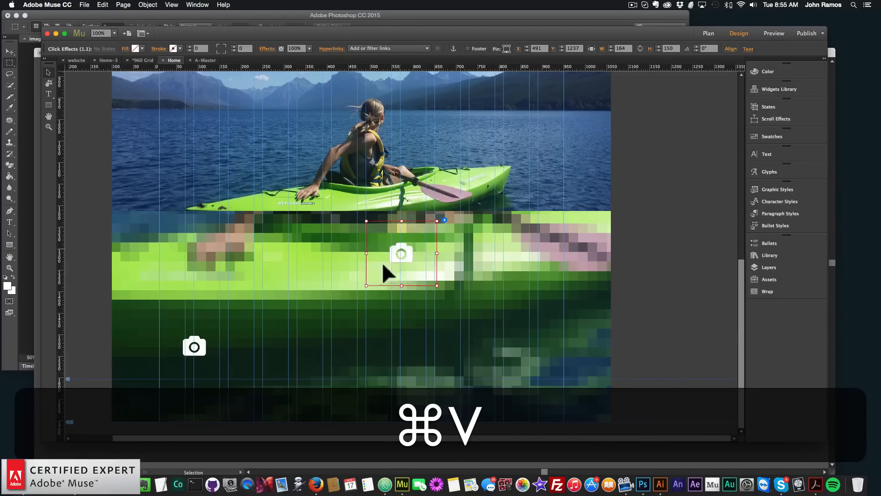
left_click_drag(402, 256, 292, 351)
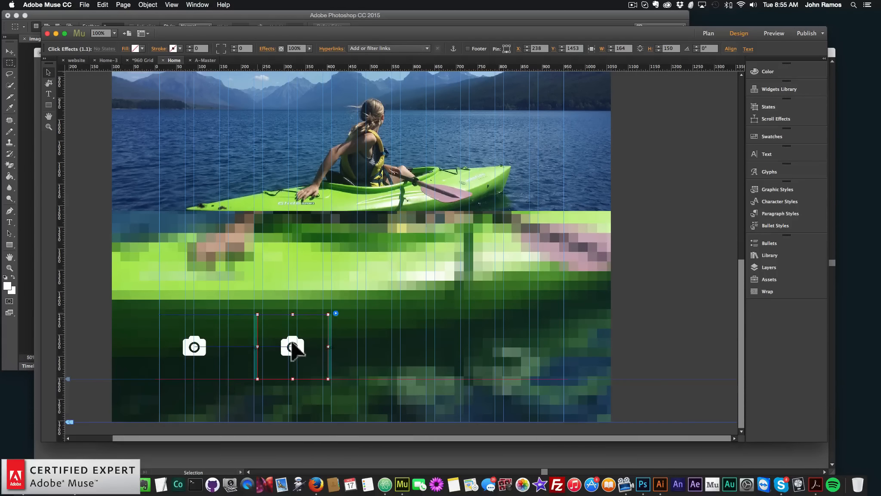
key("super+v")
left_click_drag(392, 257, 392, 350)
key("super+v")
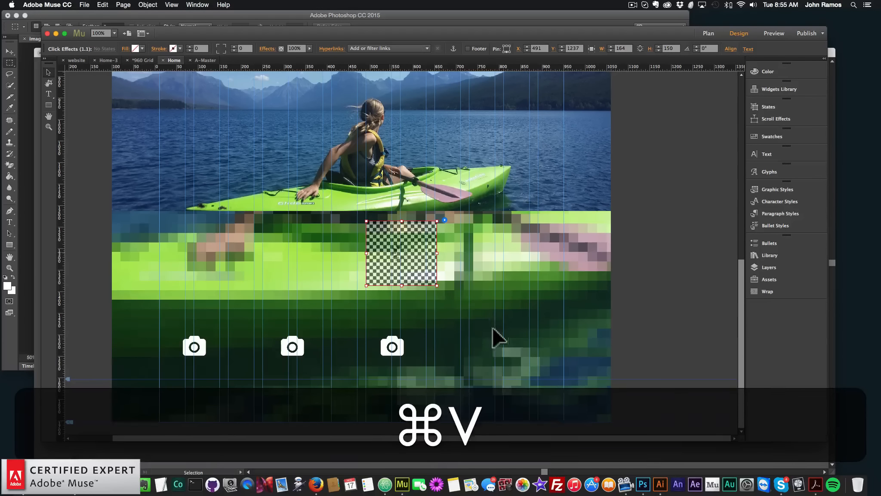
left_click_drag(391, 244, 520, 340)
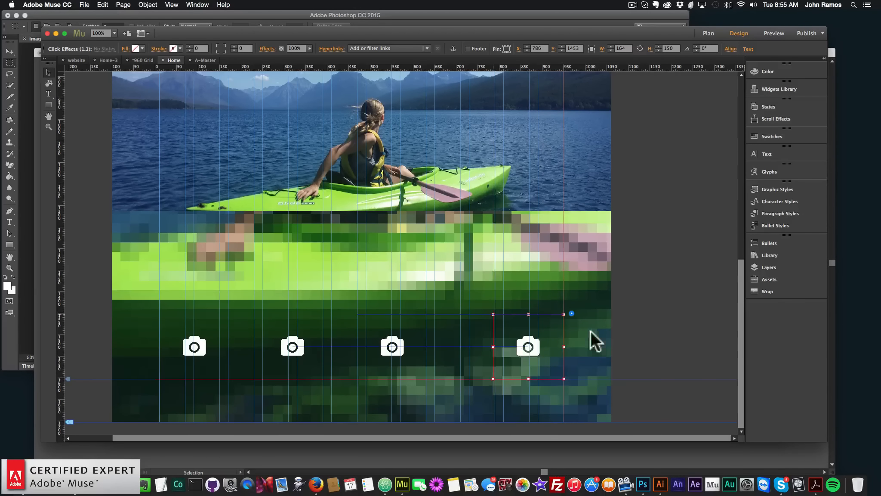
Select the four camera widgets and distribute their horizontal spacing relative to the content area.
left_click_drag(660, 303, 168, 371)
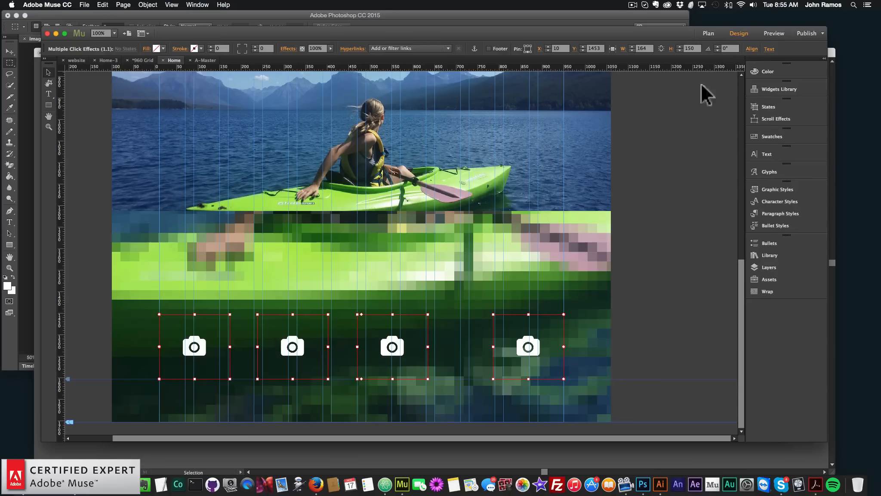
left_click(751, 49)
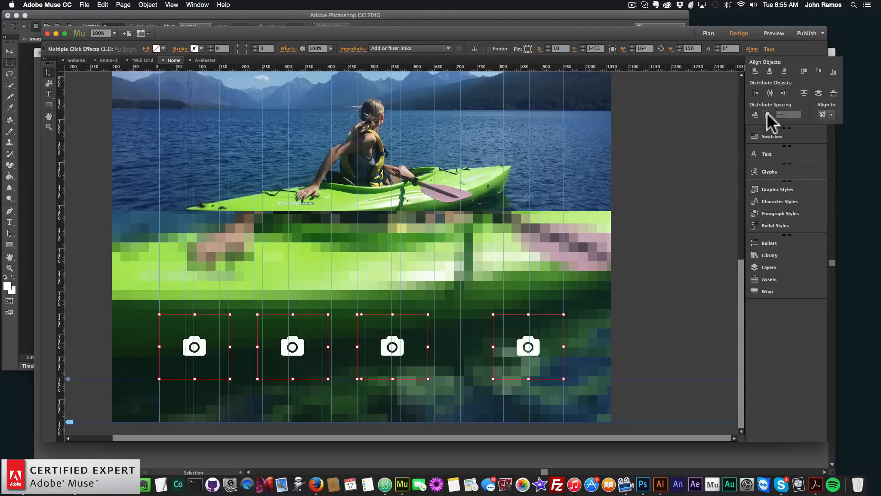
left_click(767, 114)
left_click(832, 115)
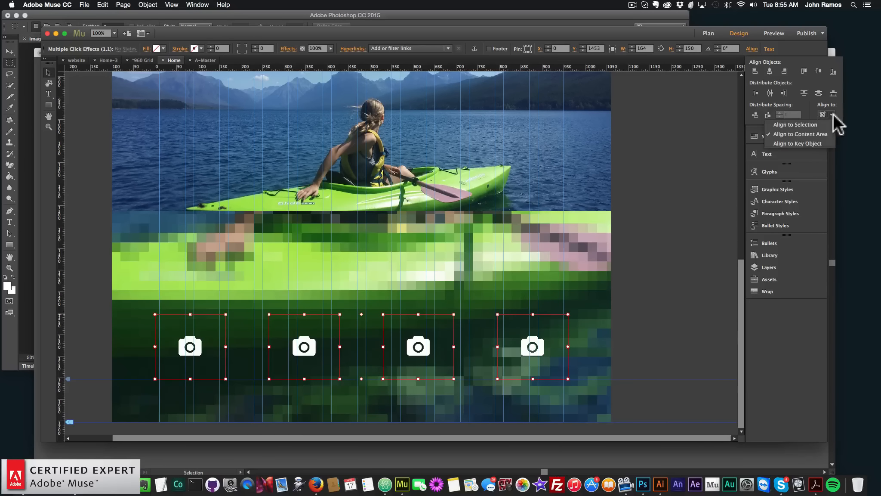
left_click(663, 206)
Shift the camera row to start at X 10, nudge the last camera back onto its grid column, and distribute the four evenly between the ends.
left_click(174, 338)
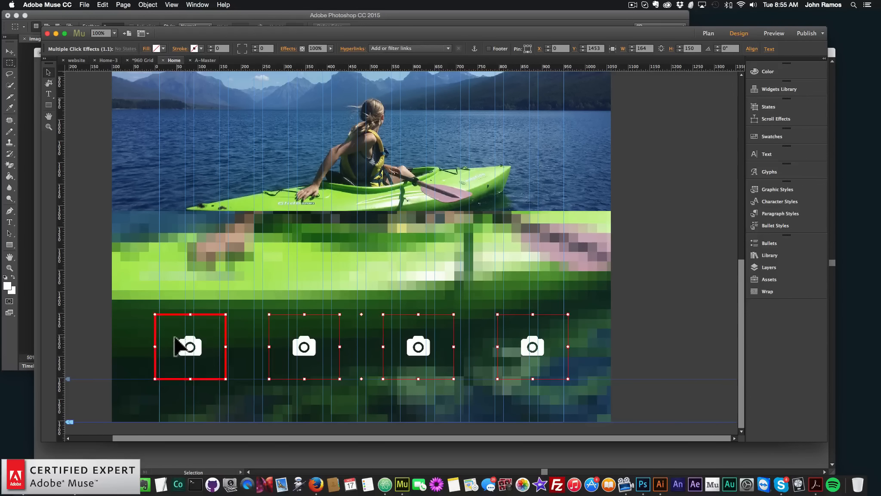
left_click_drag(179, 338, 181, 338)
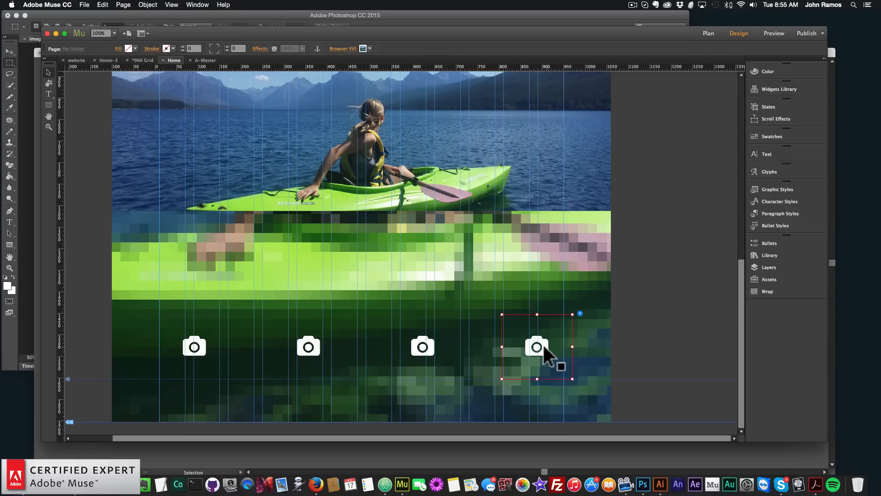
left_click_drag(555, 363, 546, 364)
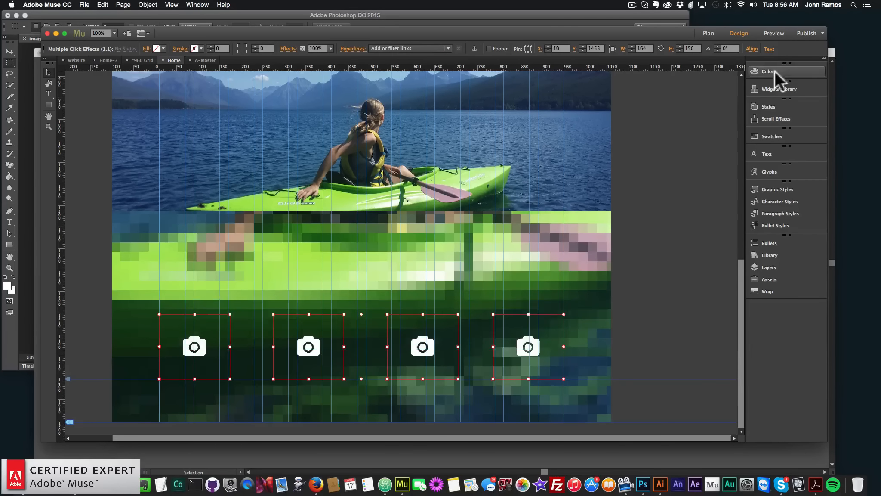
left_click(752, 49)
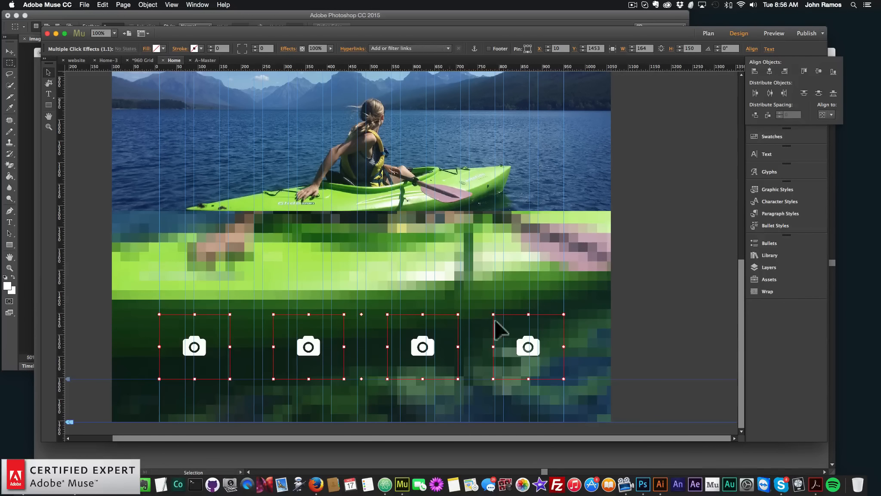
left_click(767, 114)
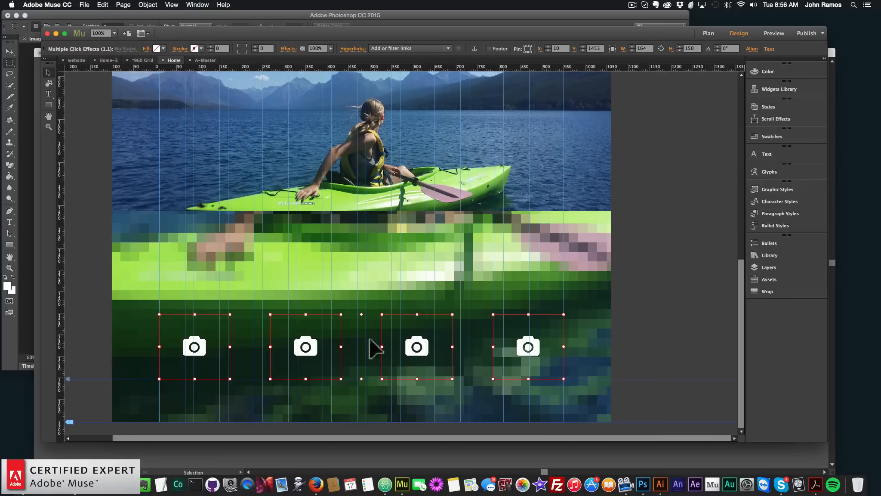
left_click(640, 324)
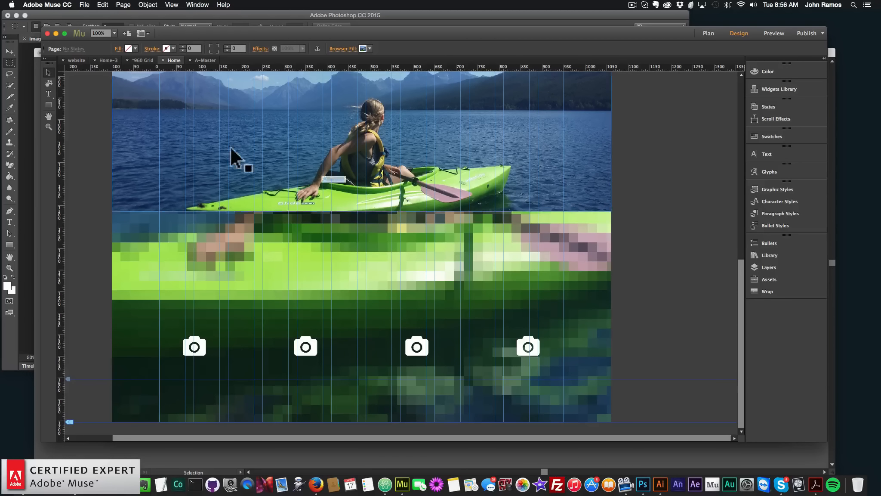
Preview the page in the browser to check the four evenly spaced cameras, and return to the design.
left_click(87, 5)
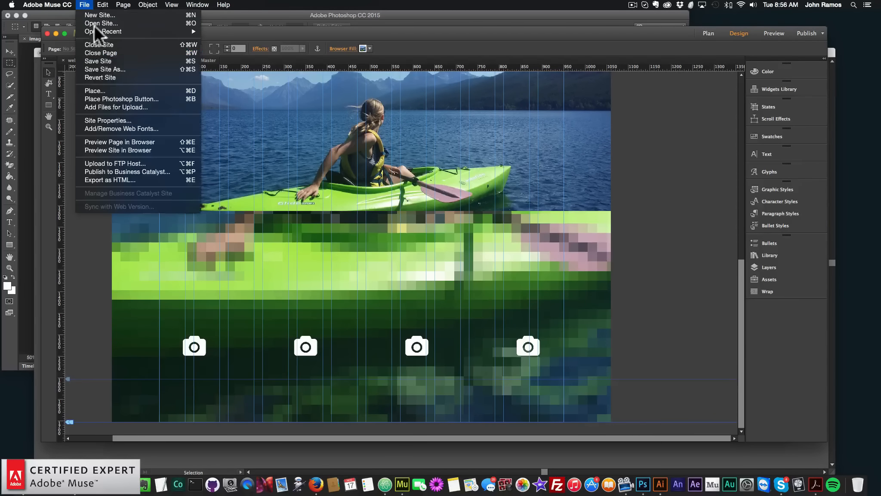
left_click(118, 137)
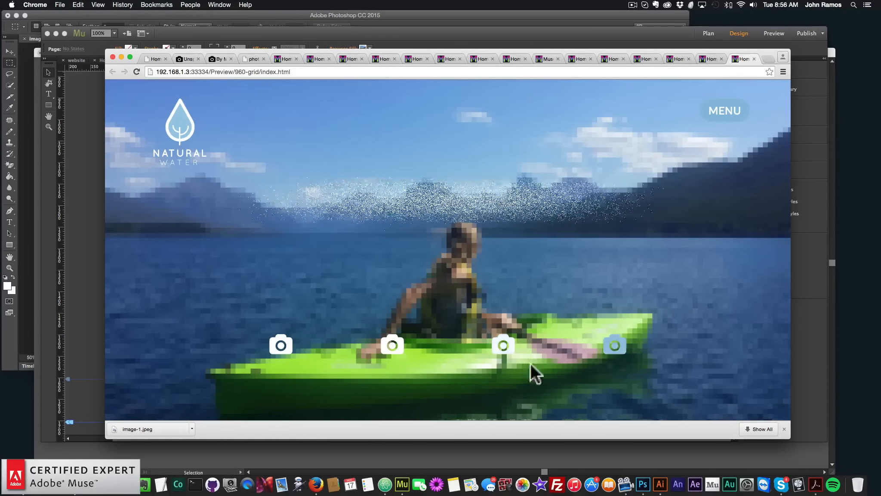
left_click(76, 301)
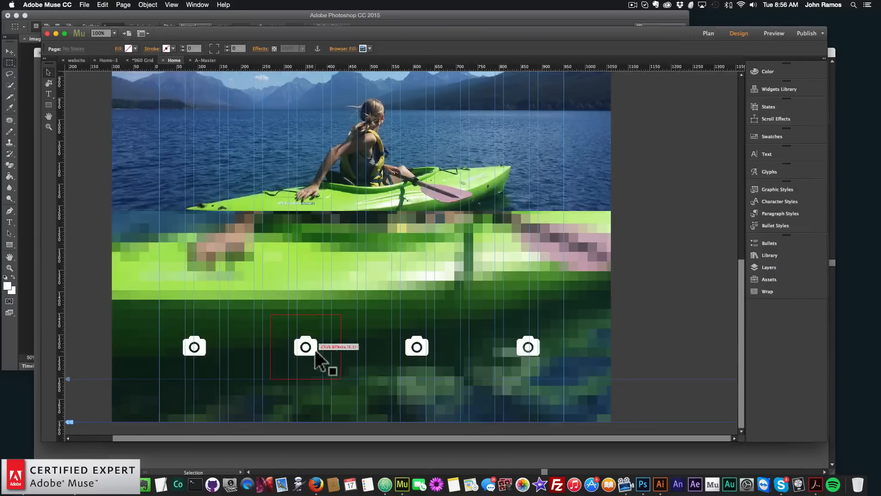
Change the icon of the second camera widget from the first end of the row to a map marker.
left_click(315, 350)
left_click(348, 313)
left_click(456, 347)
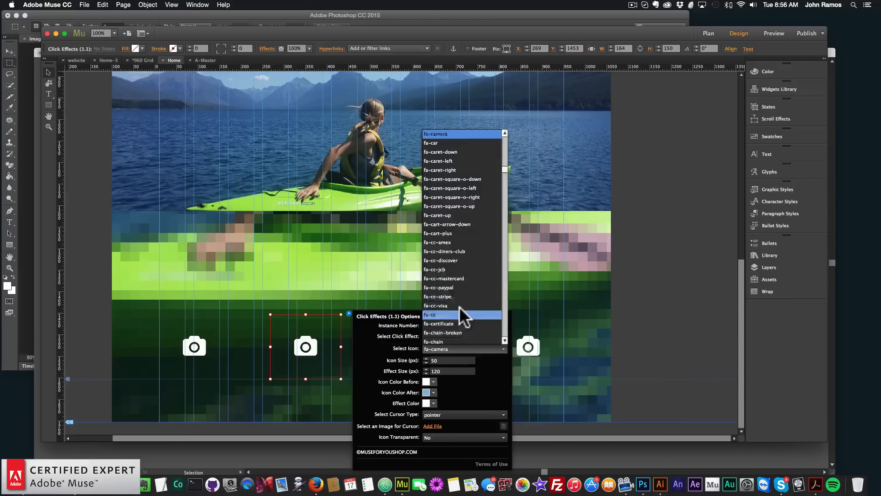
scroll(449, 304, "down", 10)
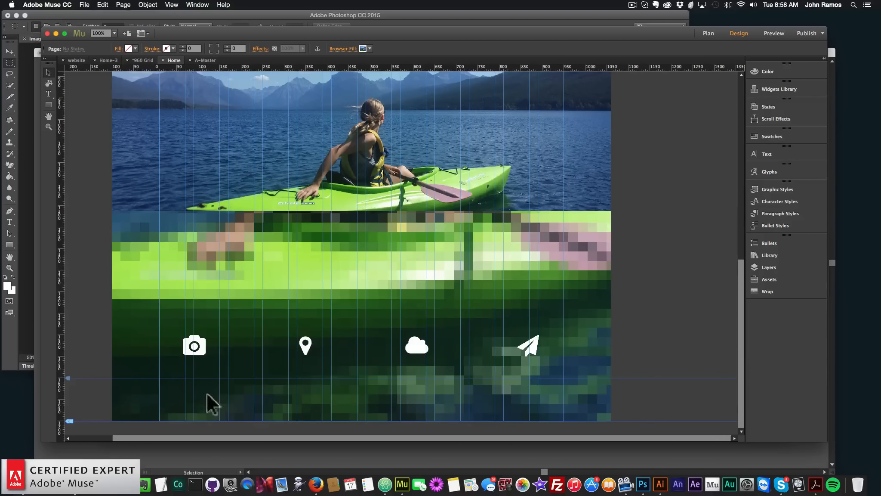
Open the A-Master page and raise its bottom page guide to the footer guide, removing the footer area.
left_click(706, 34)
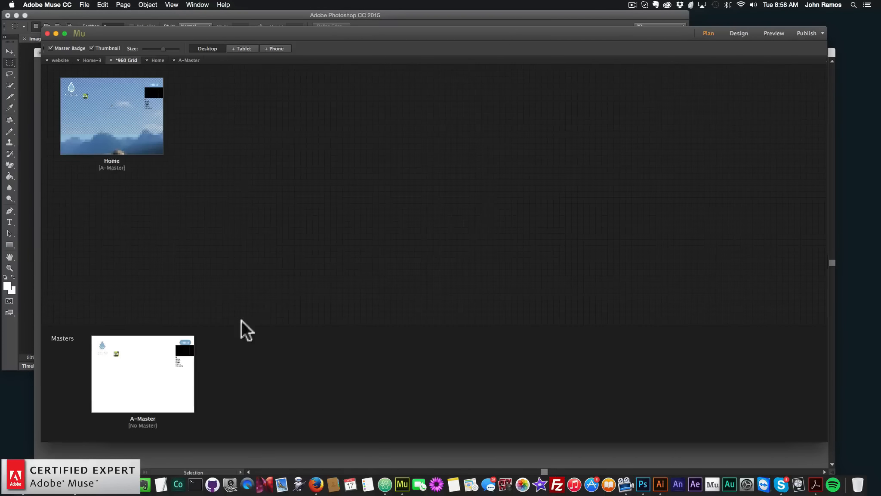
double_click(124, 390)
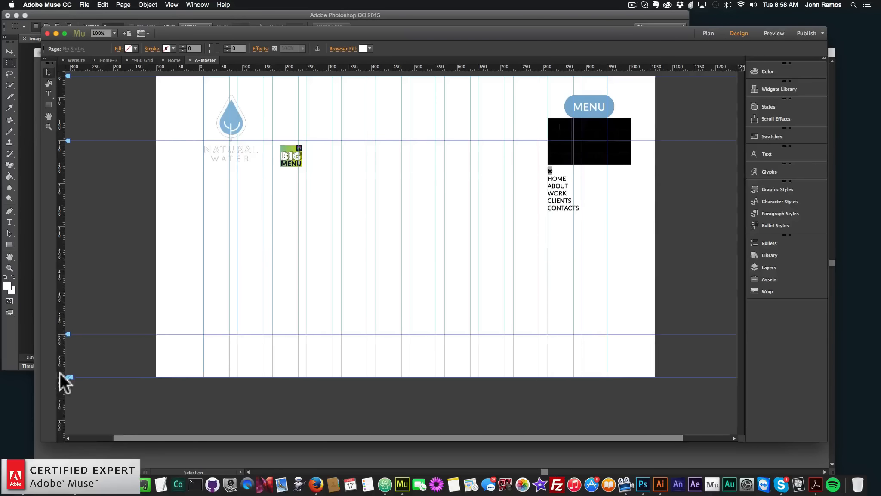
left_click_drag(69, 377, 69, 334)
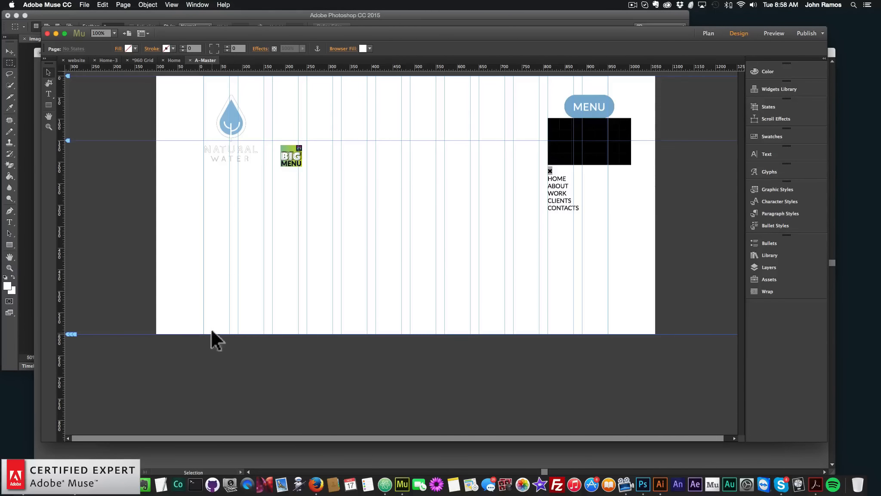
Reopen the Home page, preview it in the browser to check the shortened page and new icons, and return to the design.
left_click(707, 33)
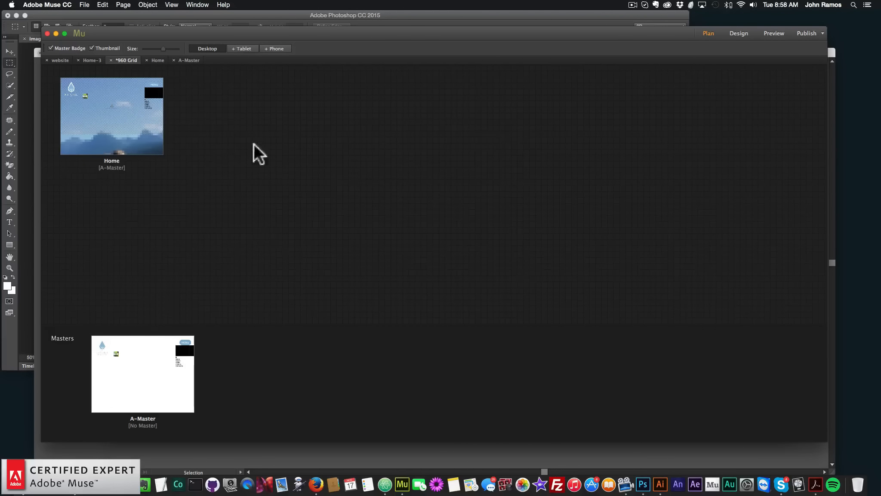
double_click(114, 124)
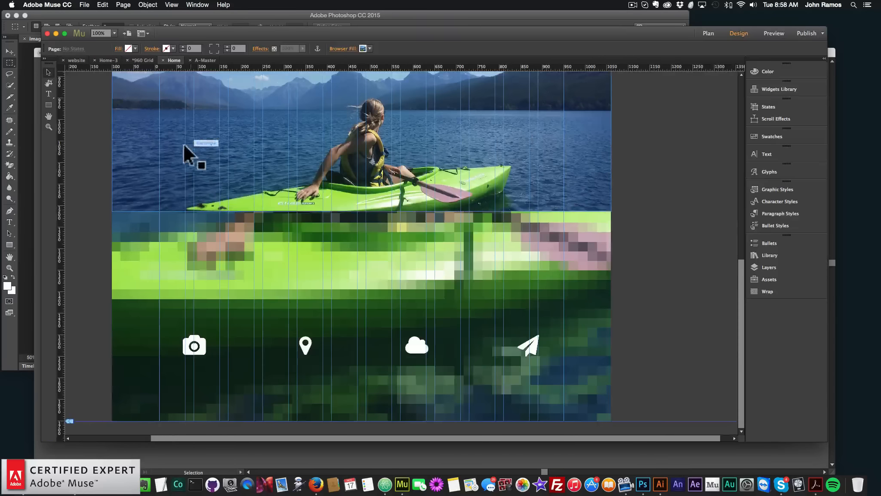
left_click(84, 6)
left_click(118, 141)
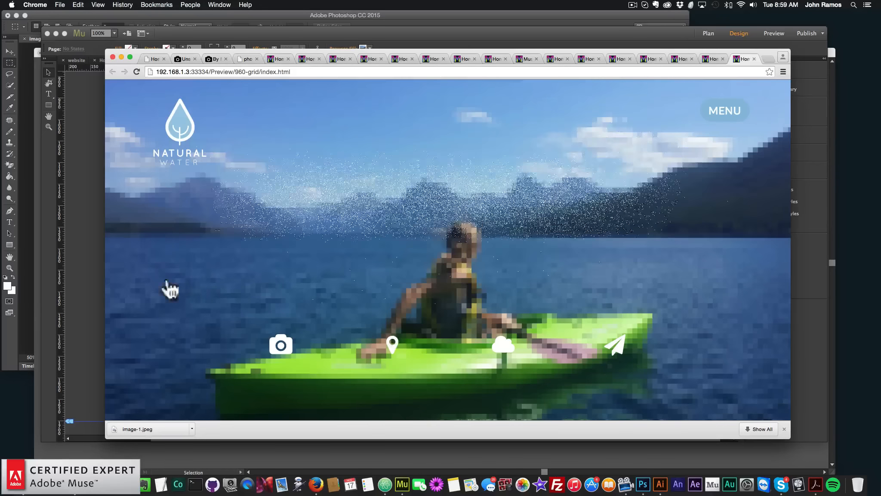
key("super+Tab")
Select the camera, map marker, cloud and paper plane widgets together and move them down to Y 1551 at the page's bottom edge.
left_click(224, 342)
left_click(315, 347, "shift")
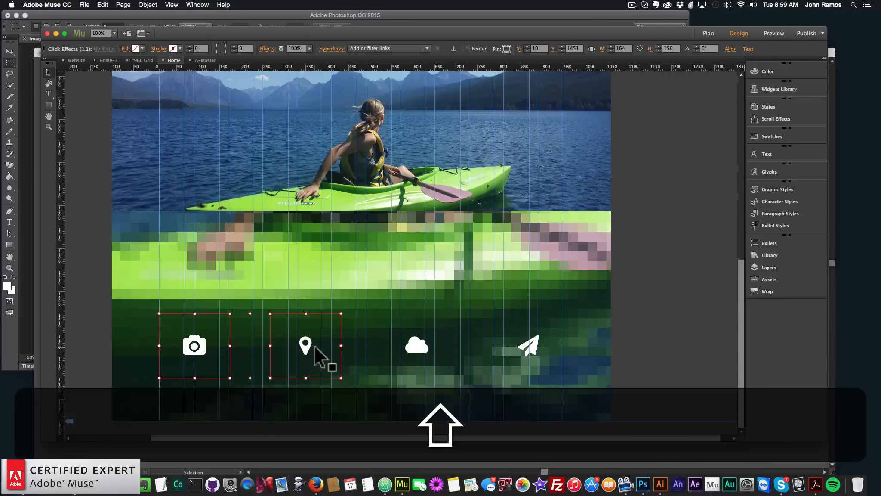
left_click(417, 347, "shift")
left_click(528, 345, "shift")
left_click_drag(528, 346, 525, 377)
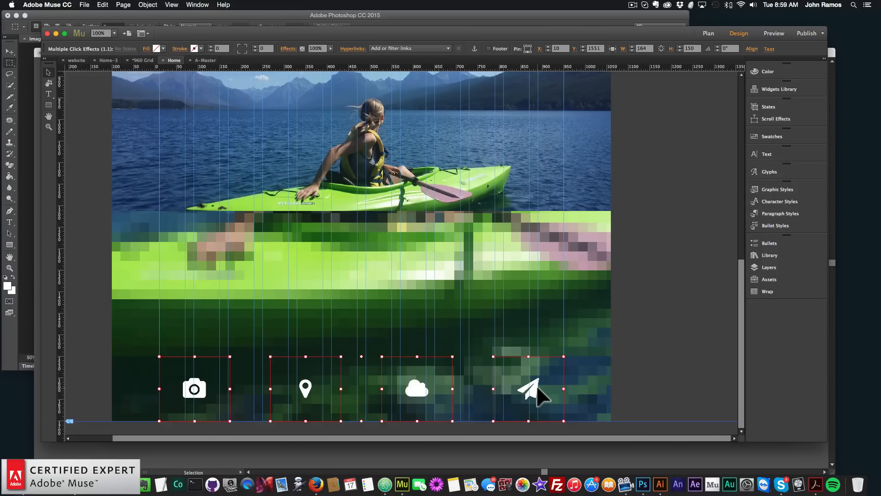
left_click(659, 346)
Preview the page in the browser, open and close the full-screen menu to check the icons' layering, and return to the design.
left_click(85, 5)
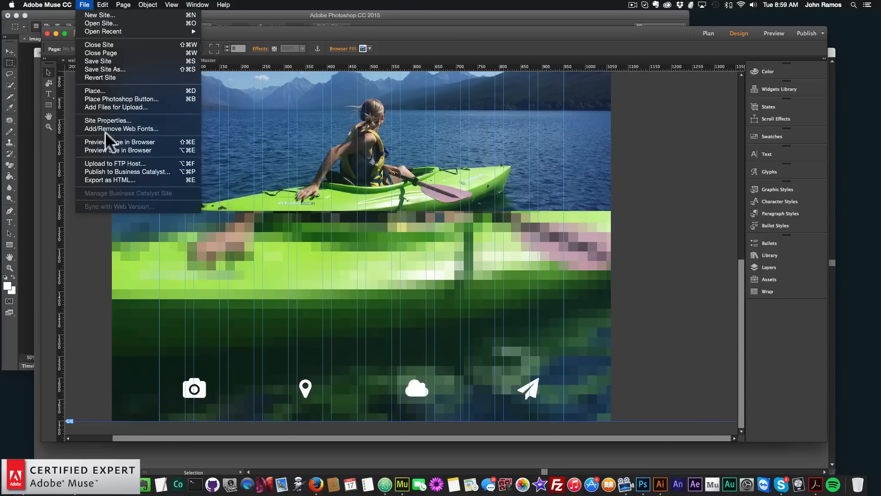
left_click(98, 137)
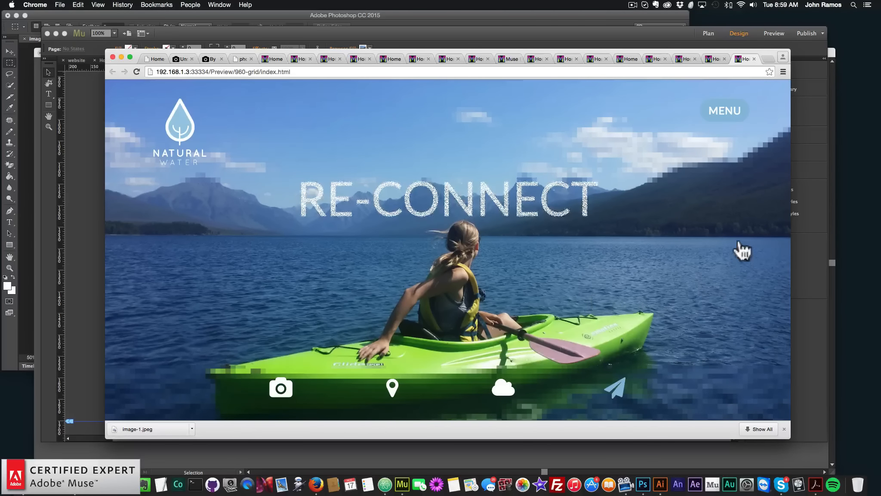
left_click(725, 114)
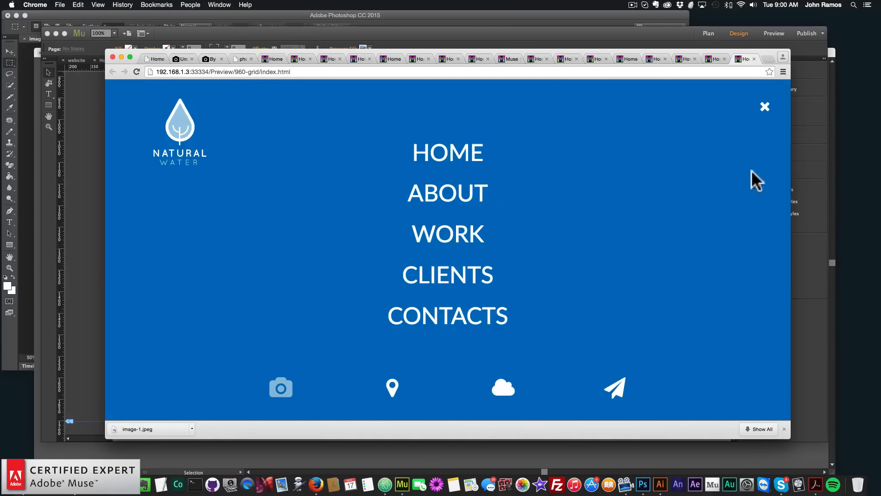
left_click(764, 109)
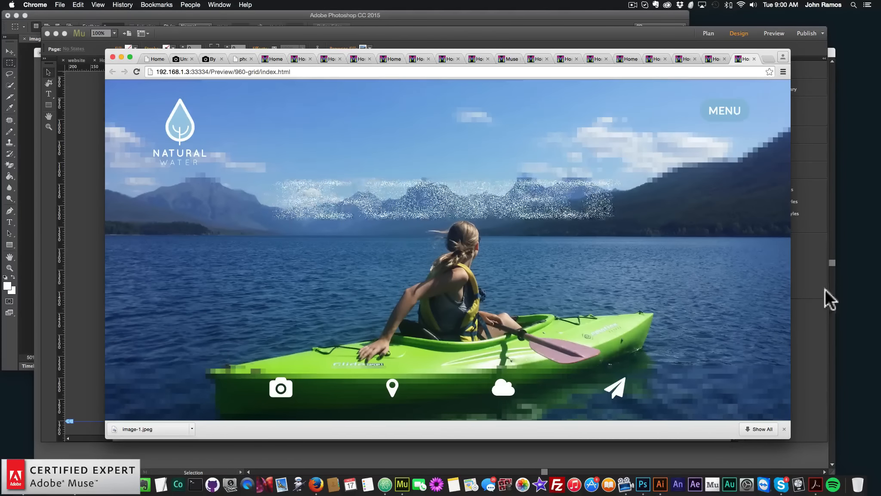
left_click(813, 366)
Move the four Click Effects widgets from Layer 2 into Layer 1, above the Interactive Particles Effect.
left_click(762, 268)
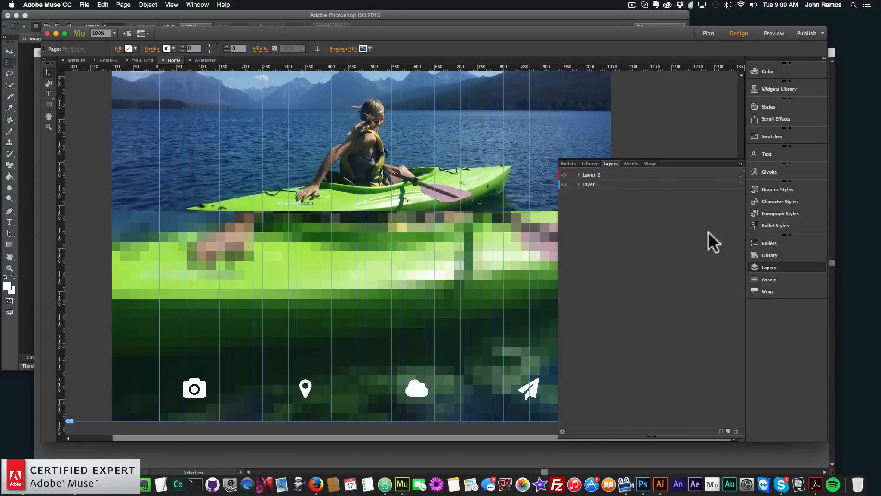
left_click(579, 173)
left_click(622, 186)
left_click(610, 211, "shift")
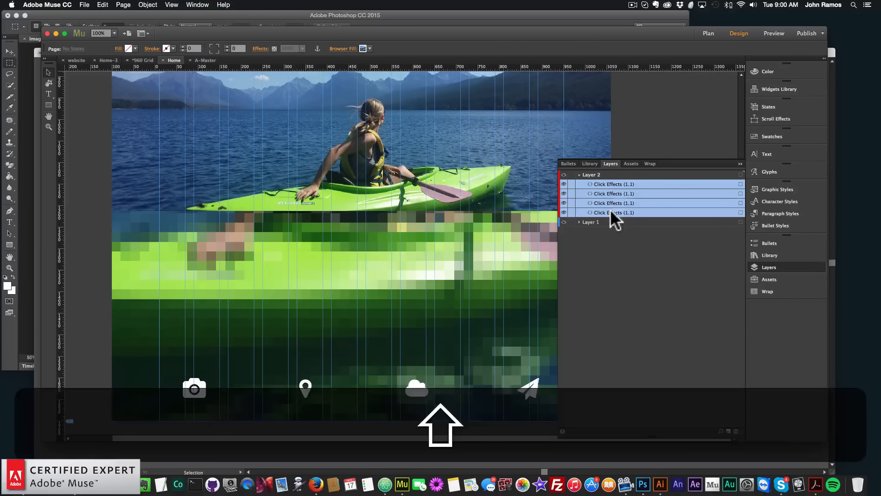
left_click_drag(613, 184, 603, 210)
left_click_drag(604, 232, 604, 232)
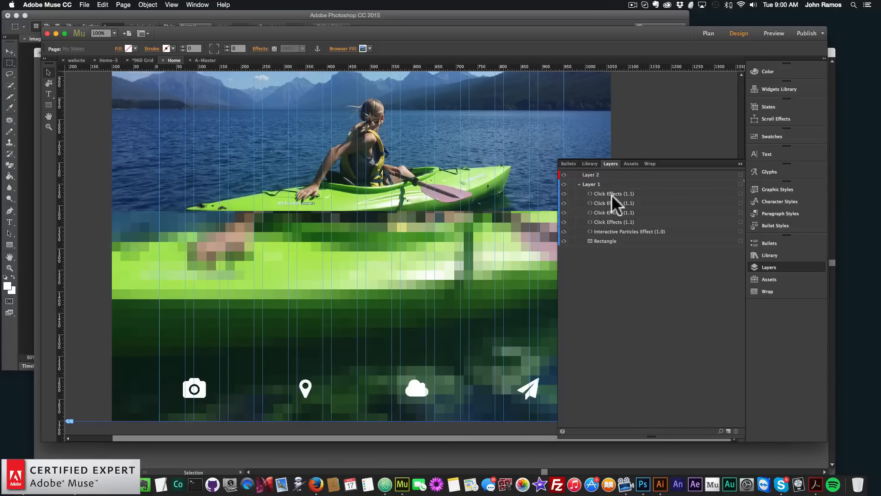
left_click(612, 232)
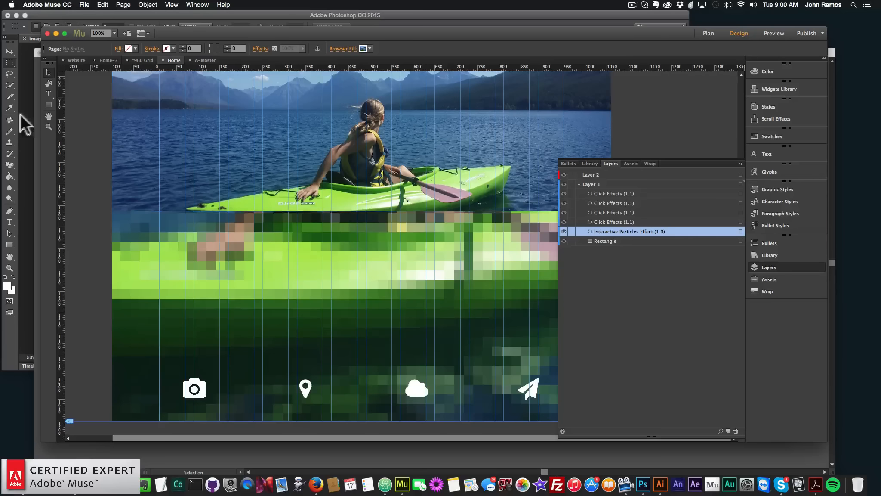
Preview the page again, testing the icon layering by opening and closing the menu, scrolling the page, and reopening the menu.
left_click(84, 4)
left_click(101, 138)
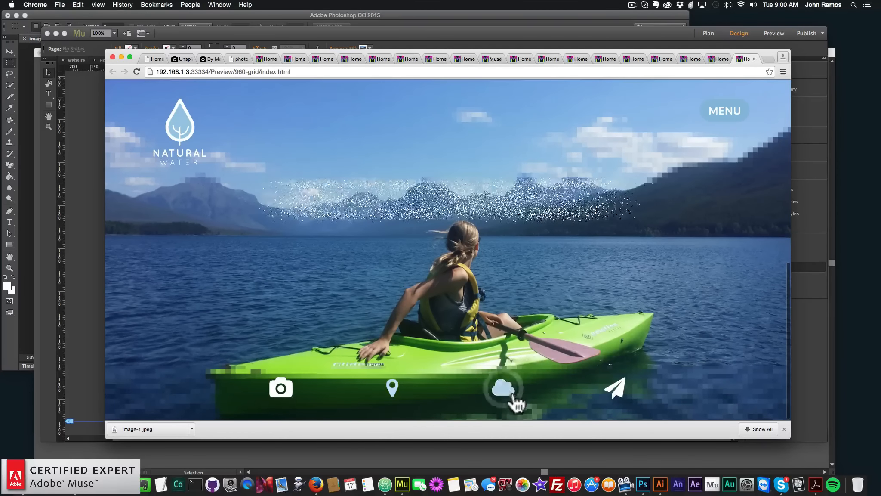
left_click(724, 111)
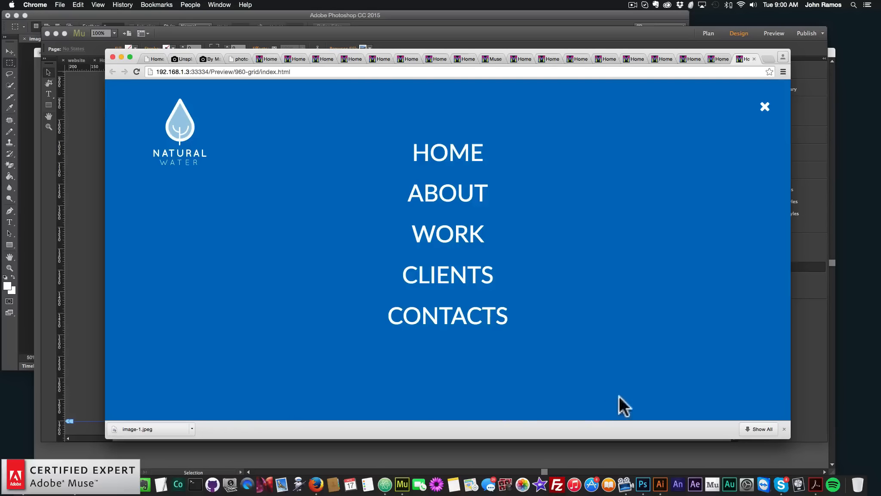
left_click(765, 108)
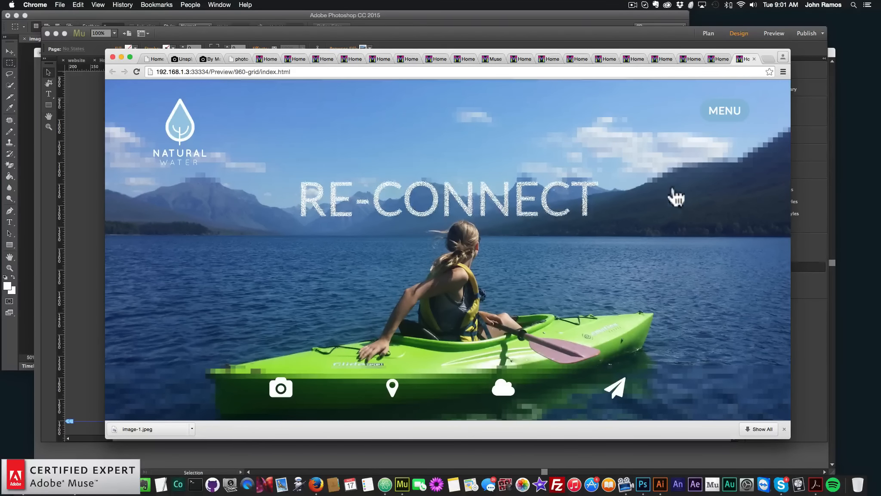
scroll(491, 182, "up", 1)
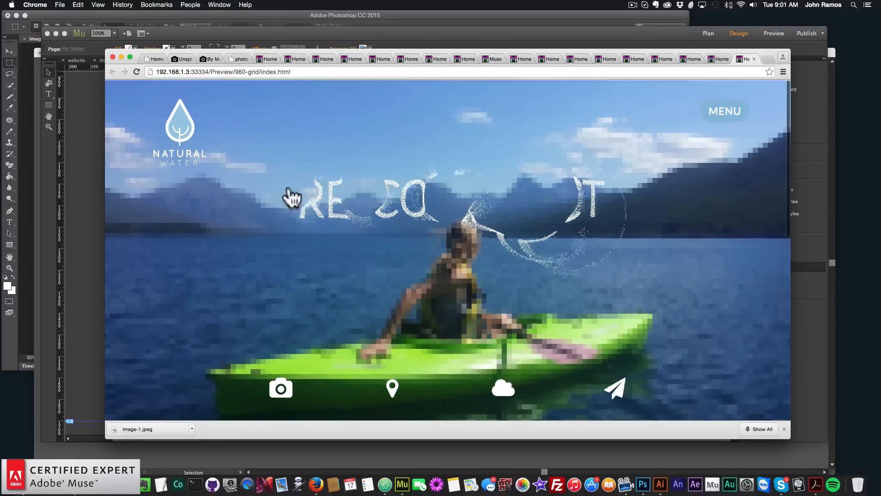
left_click(723, 111)
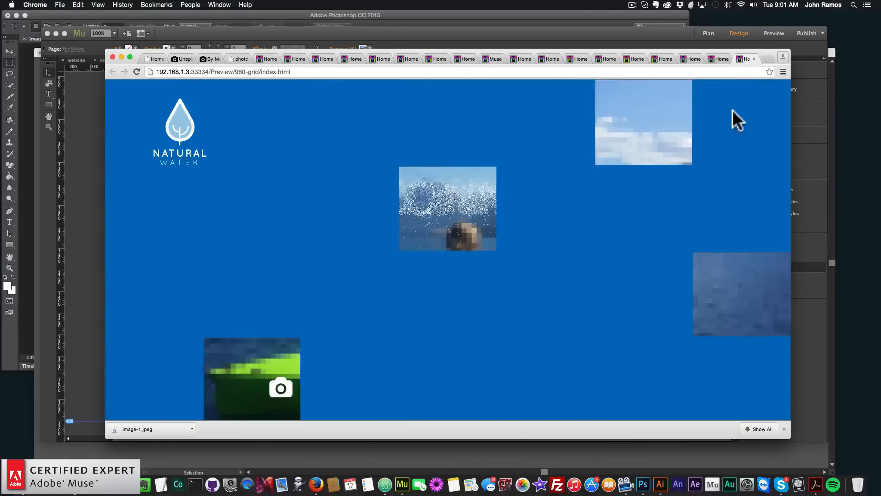
Close the previewed page's full-screen menu and load museforyoushop.com in a new browser tab.
left_click(762, 111)
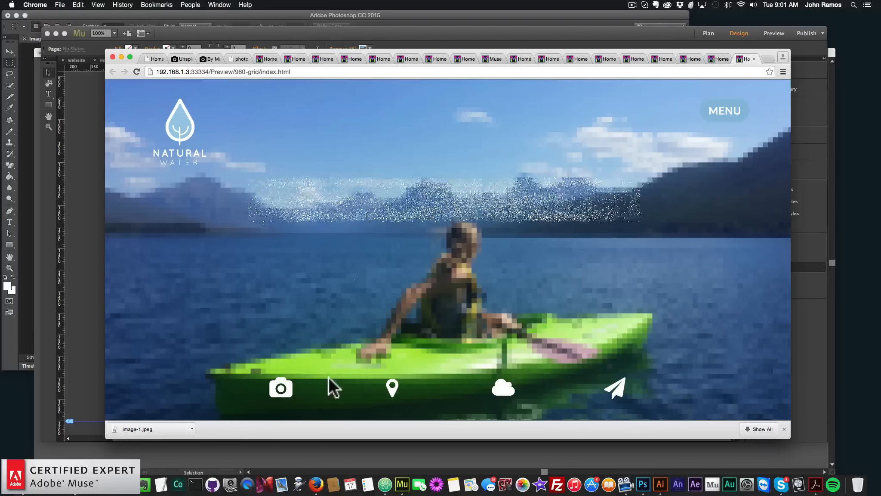
left_click(767, 58)
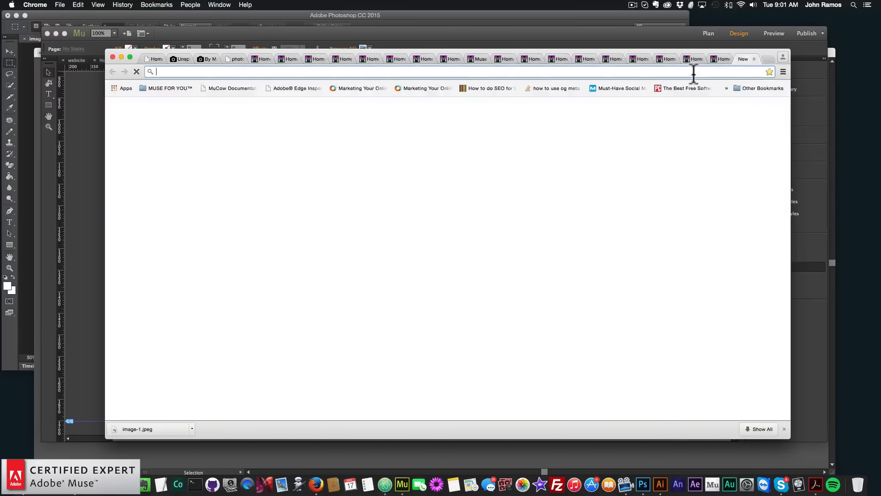
type("museforyoushop.")
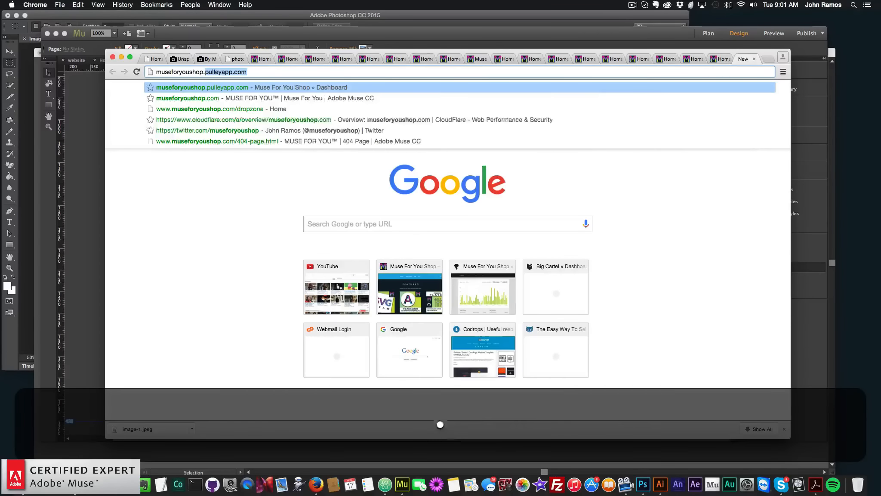
type("com")
key("Return")
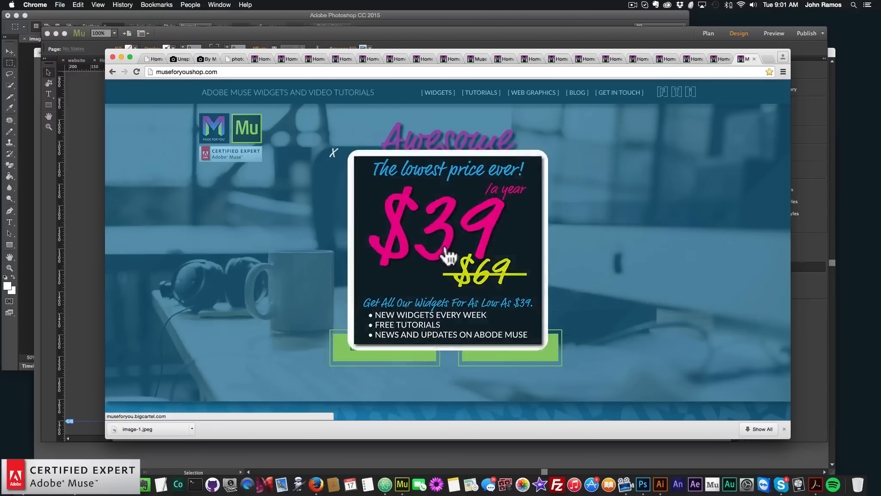
Enter the widget store from the $39 offer, view the Interactive Particles Effect Widget product page, and open the full widgets list.
left_click(448, 251)
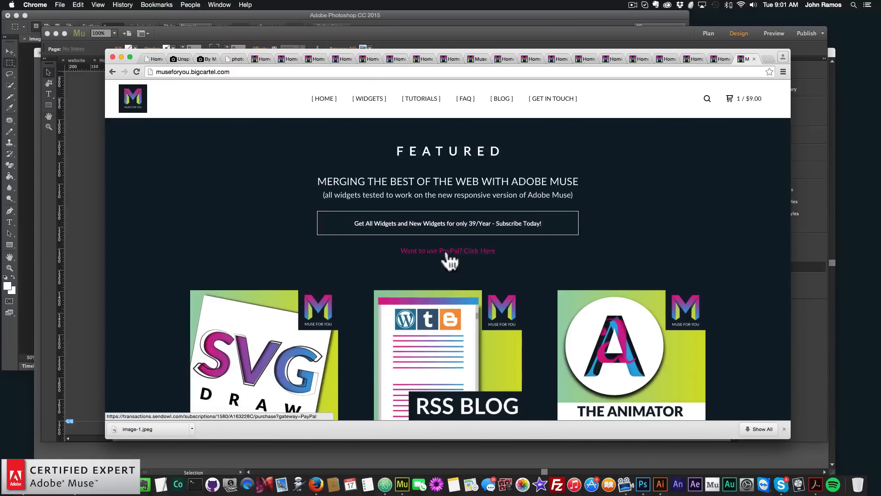
scroll(524, 271, "down", 6)
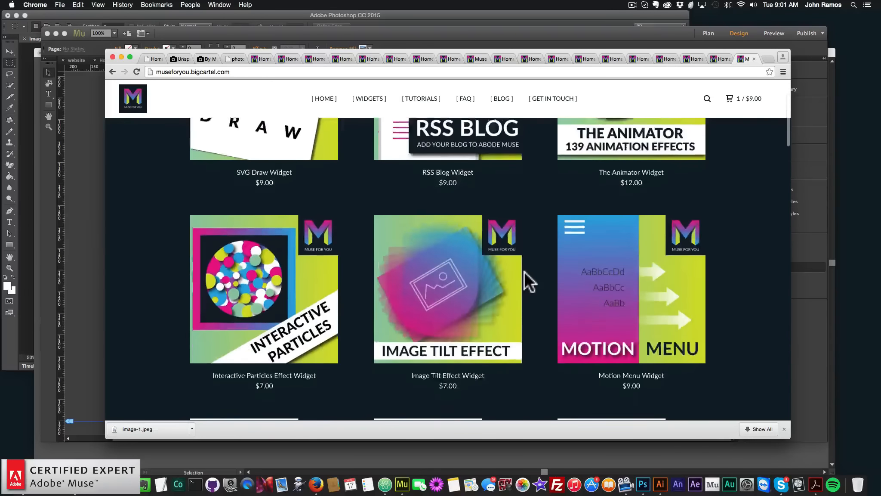
scroll(524, 271, "down", 2)
left_click(301, 249)
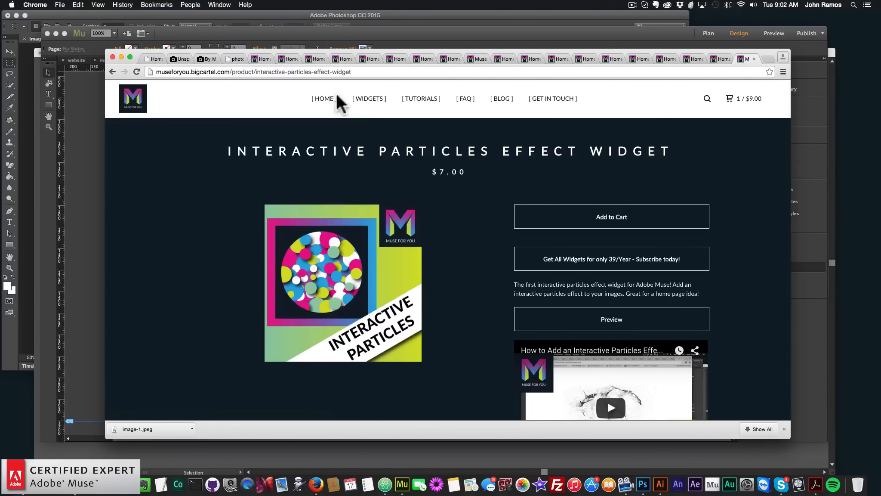
left_click(366, 100)
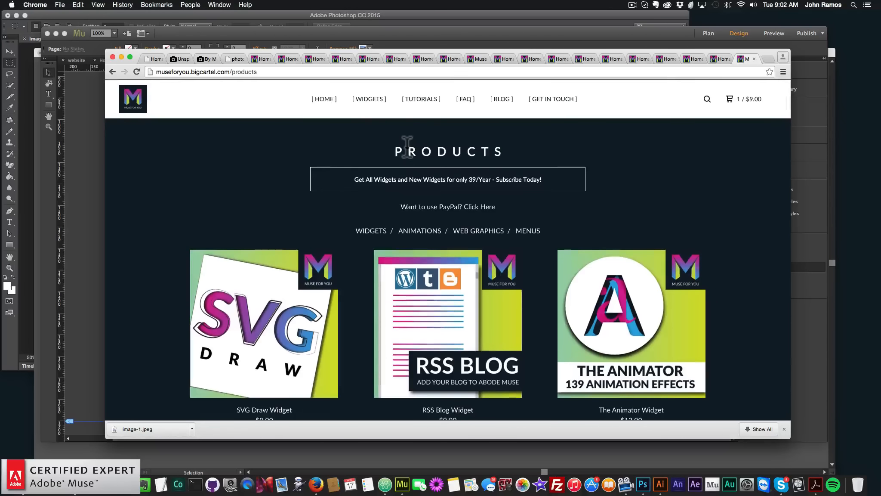